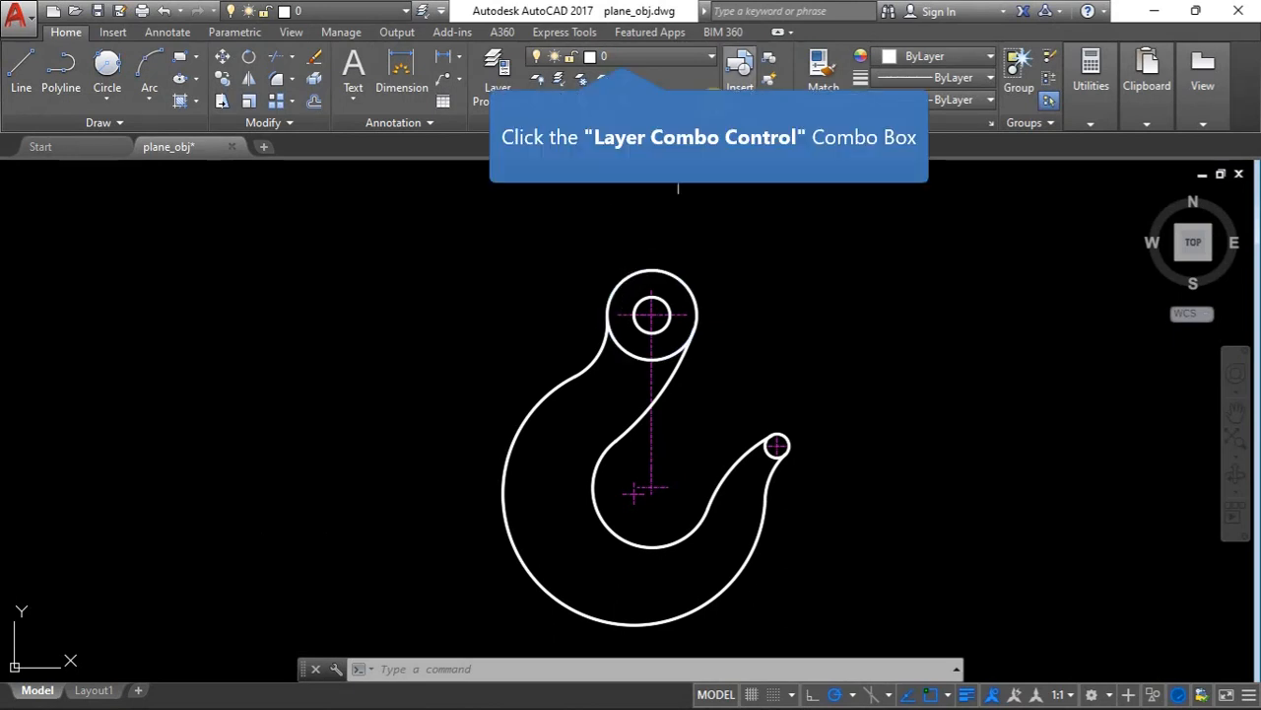
- Make DIMENSION the current layer
{"action": "left_click", "coordinate": [699, 61]}
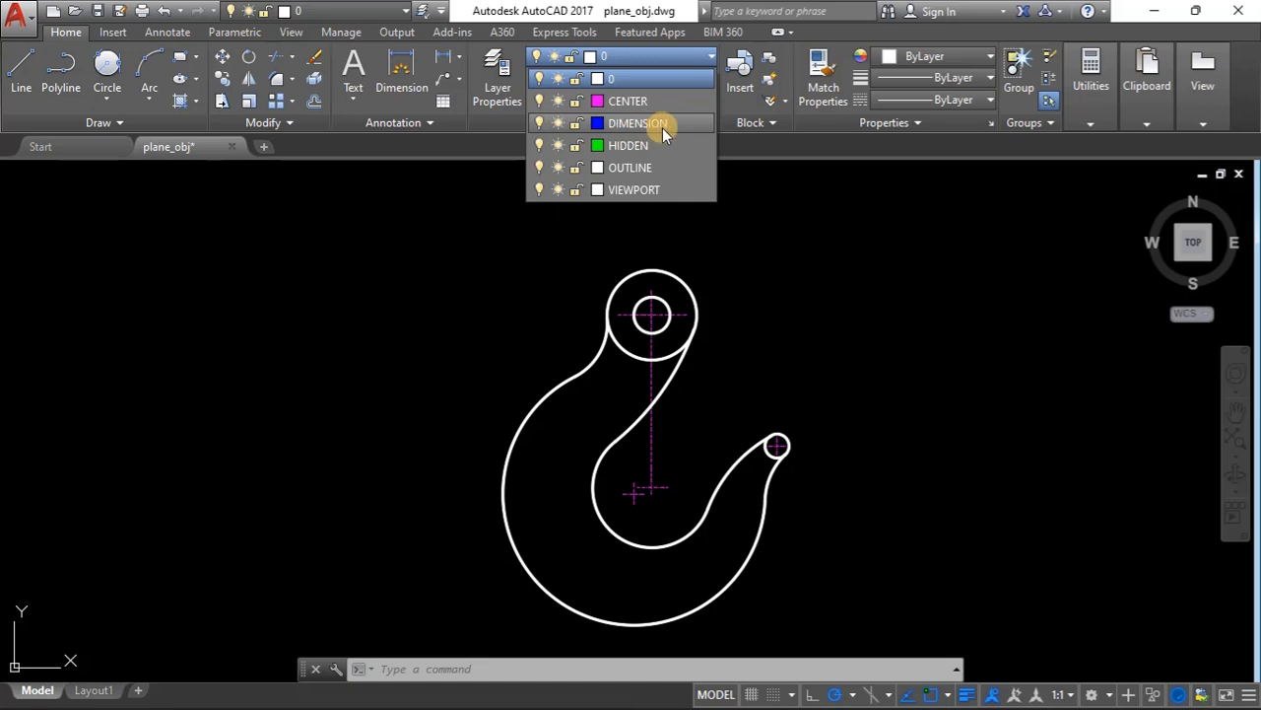
{"action": "left_click", "coordinate": [637, 123]}
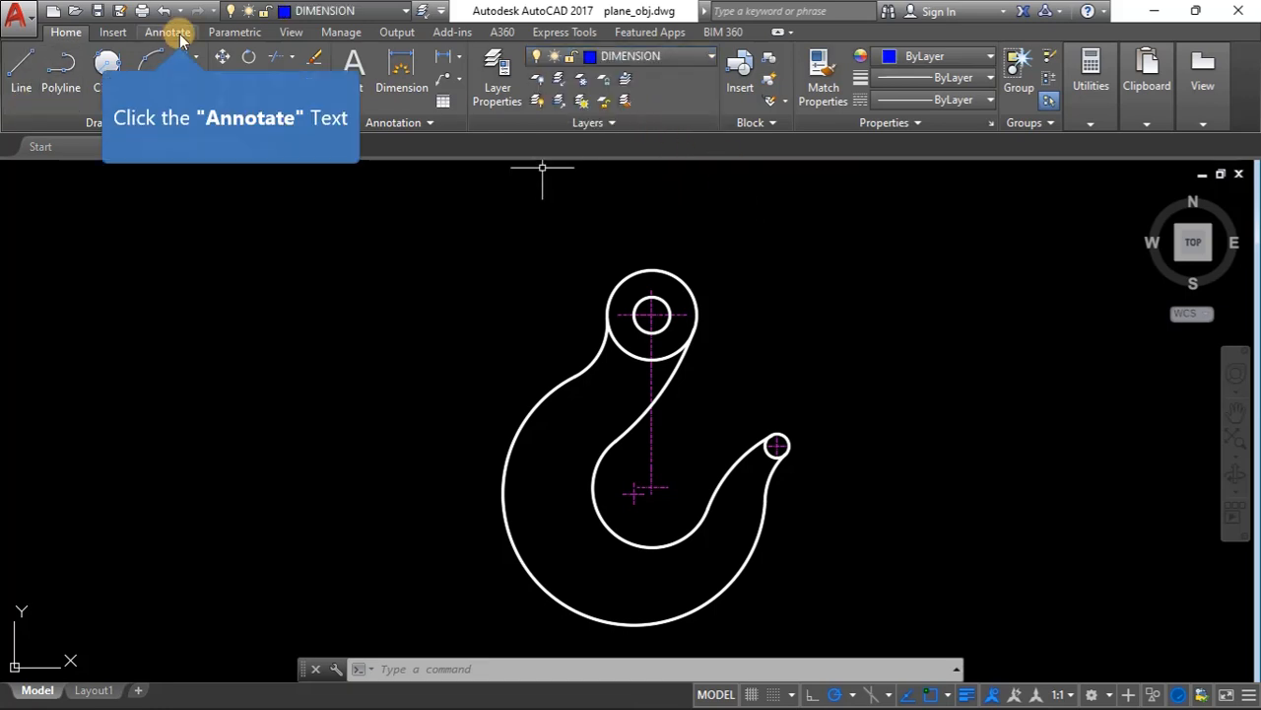
- Open the Dimension Style Manager to manage the drawing's dimension styles
{"action": "left_click", "coordinate": [175, 31]}
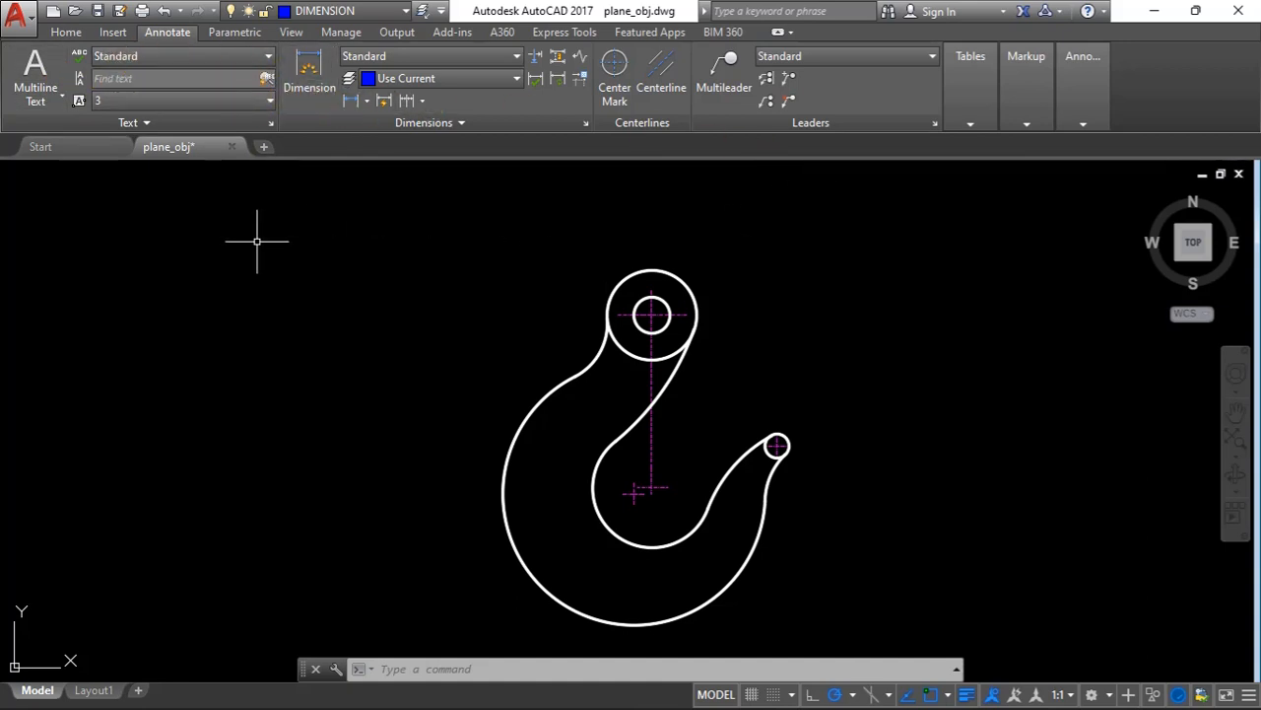
{"action": "left_click", "coordinate": [461, 122]}
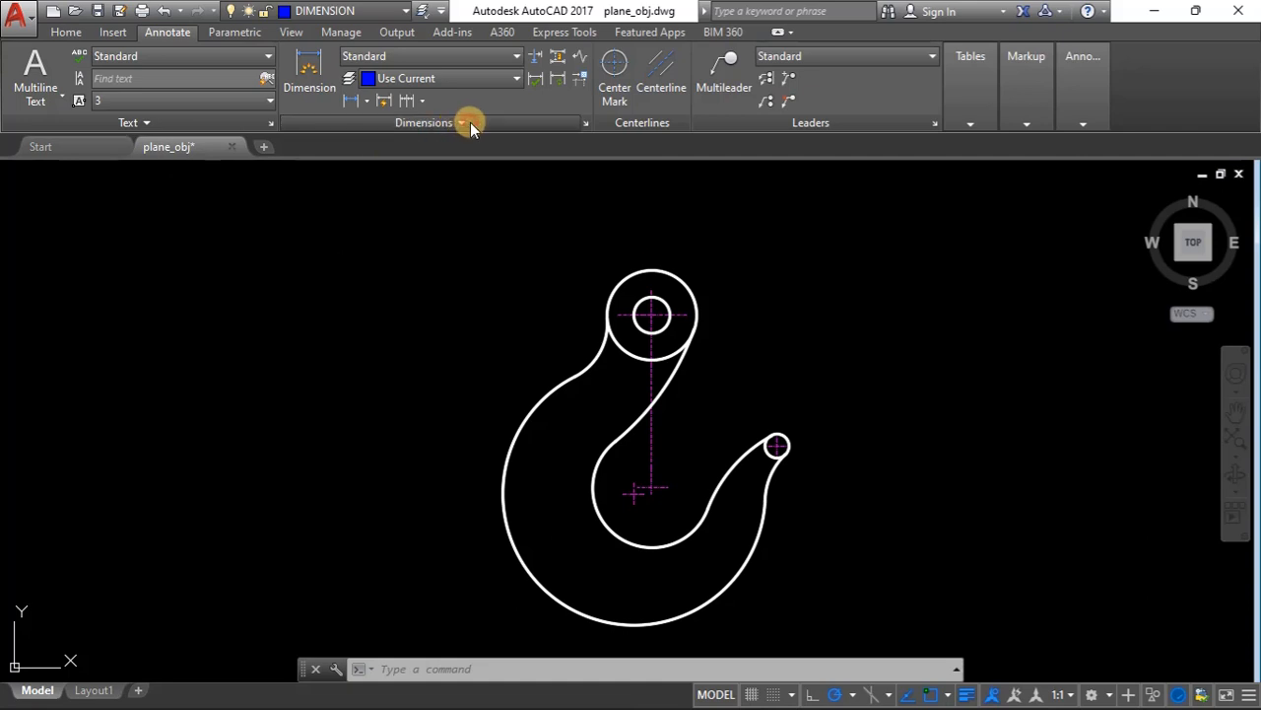
{"action": "left_click", "coordinate": [455, 228]}
{"action": "left_click", "coordinate": [419, 211]}
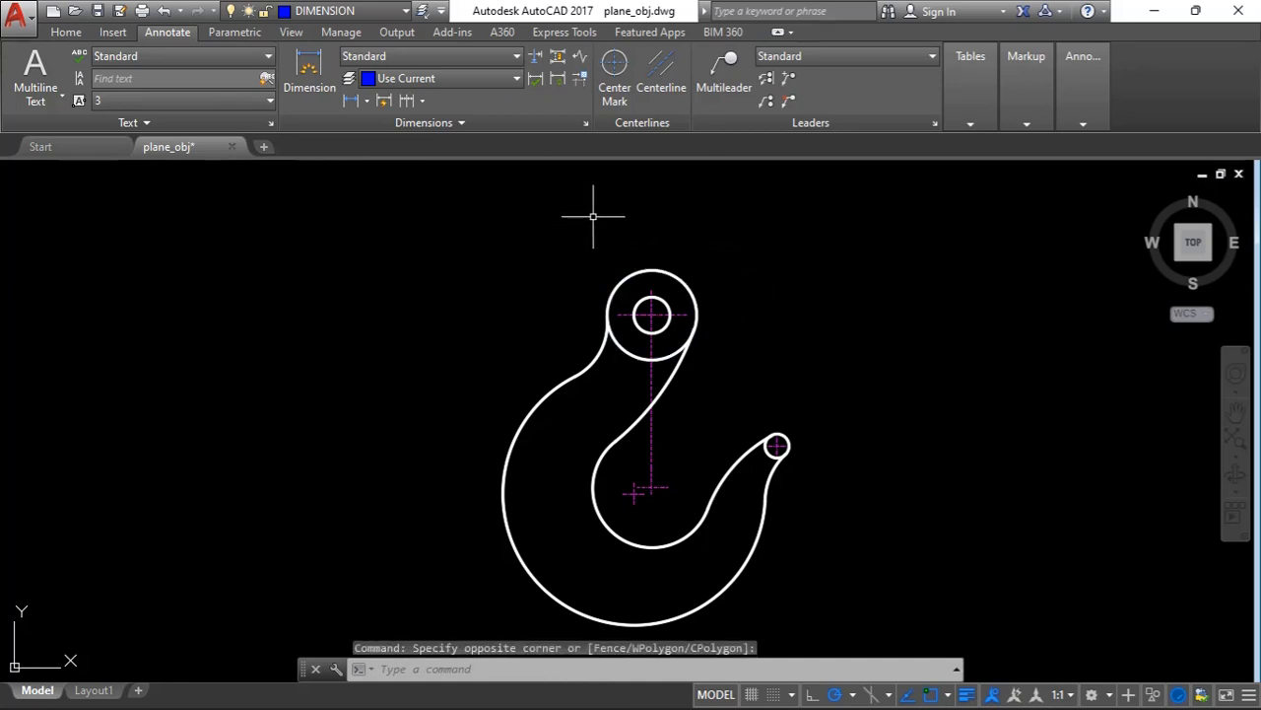
{"action": "left_click", "coordinate": [513, 56]}
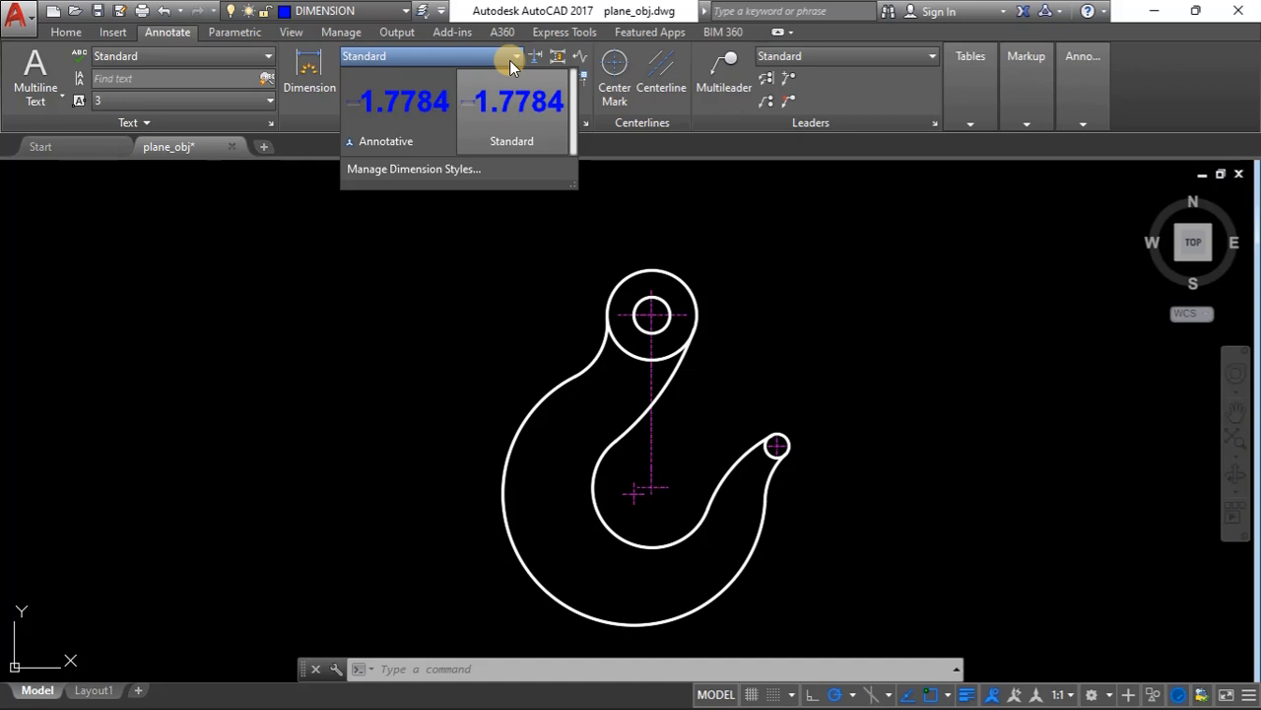
{"action": "left_click", "coordinate": [462, 171]}
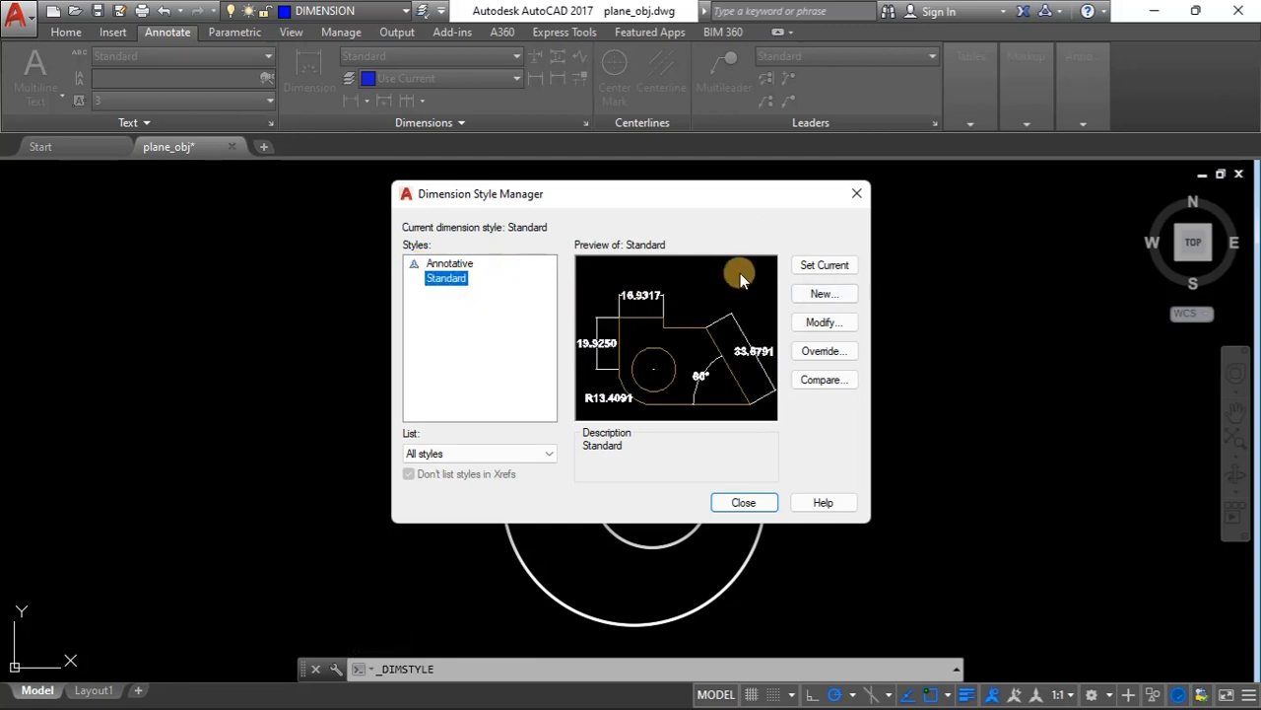
- Create a new dimension style named DIM1 based on Standard, for all dimensions, and continue to its settings
{"action": "left_click", "coordinate": [824, 293]}
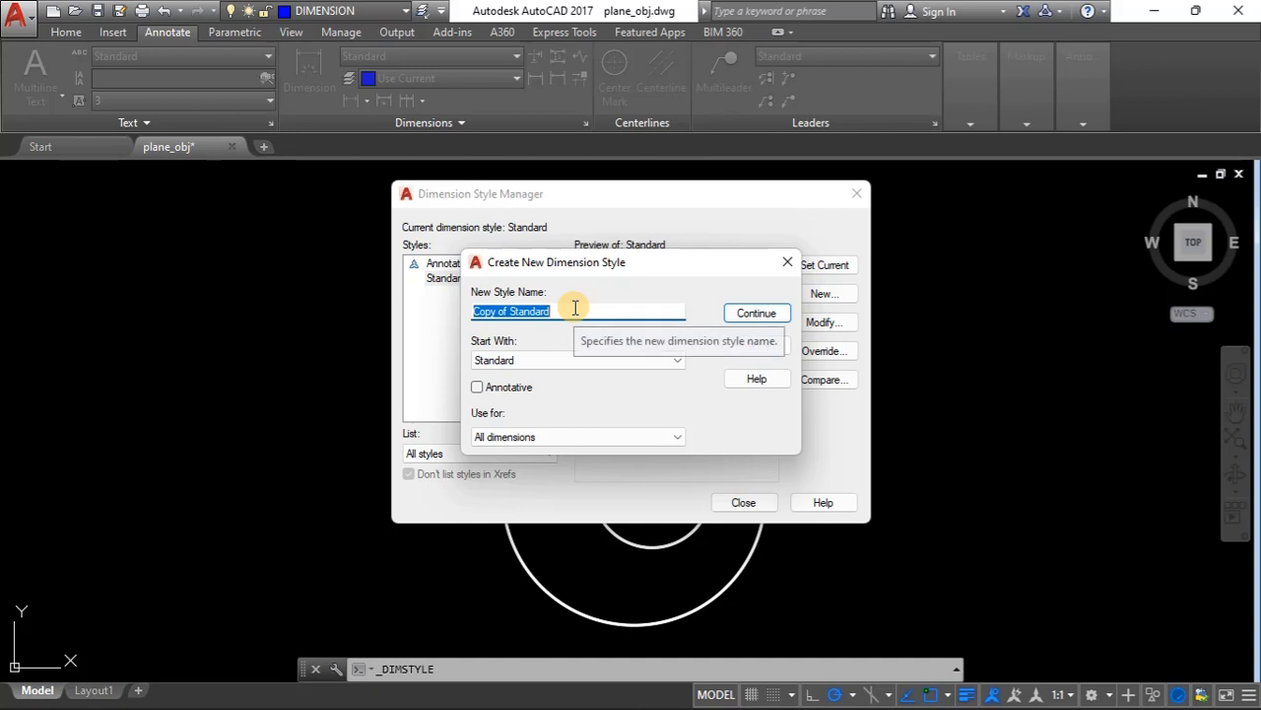
{"action": "type", "text": "dim"}
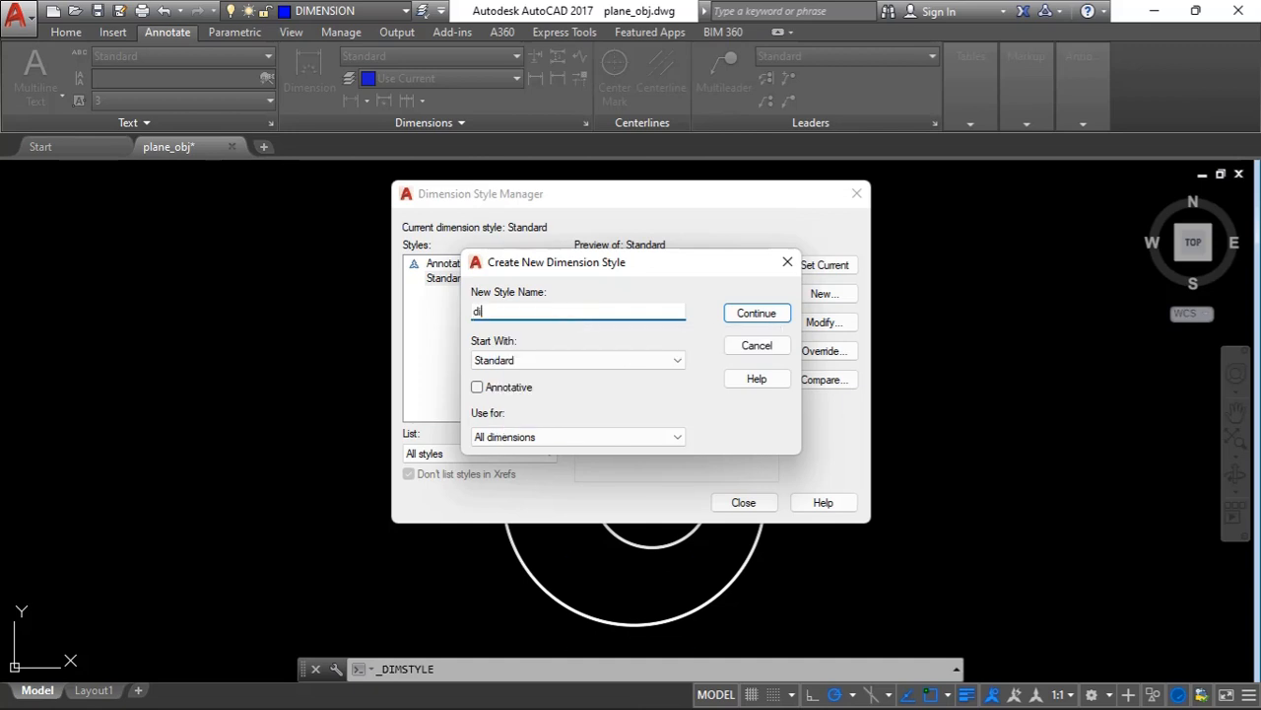
{"action": "key", "text": "BackSpace"}
{"action": "key", "text": "BackSpace"}
{"action": "key", "text": "BackSpace"}
{"action": "type", "text": "DIM1"}
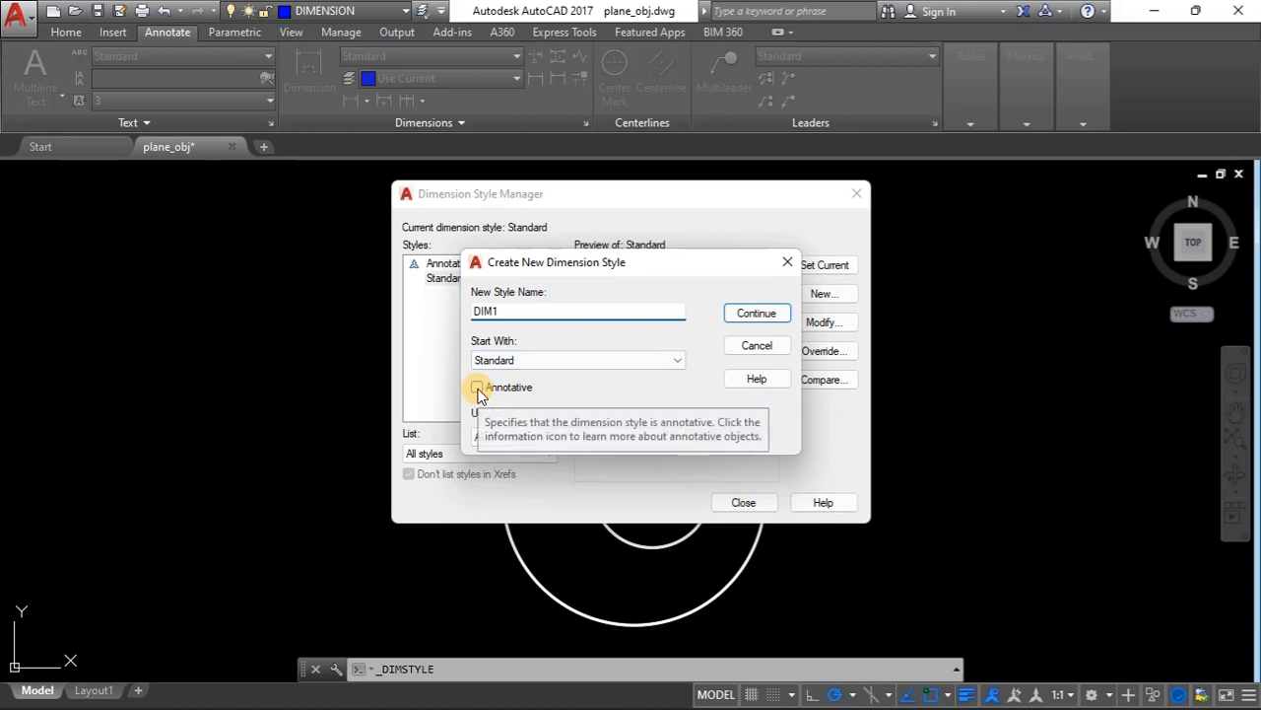
{"action": "left_click", "coordinate": [755, 313]}
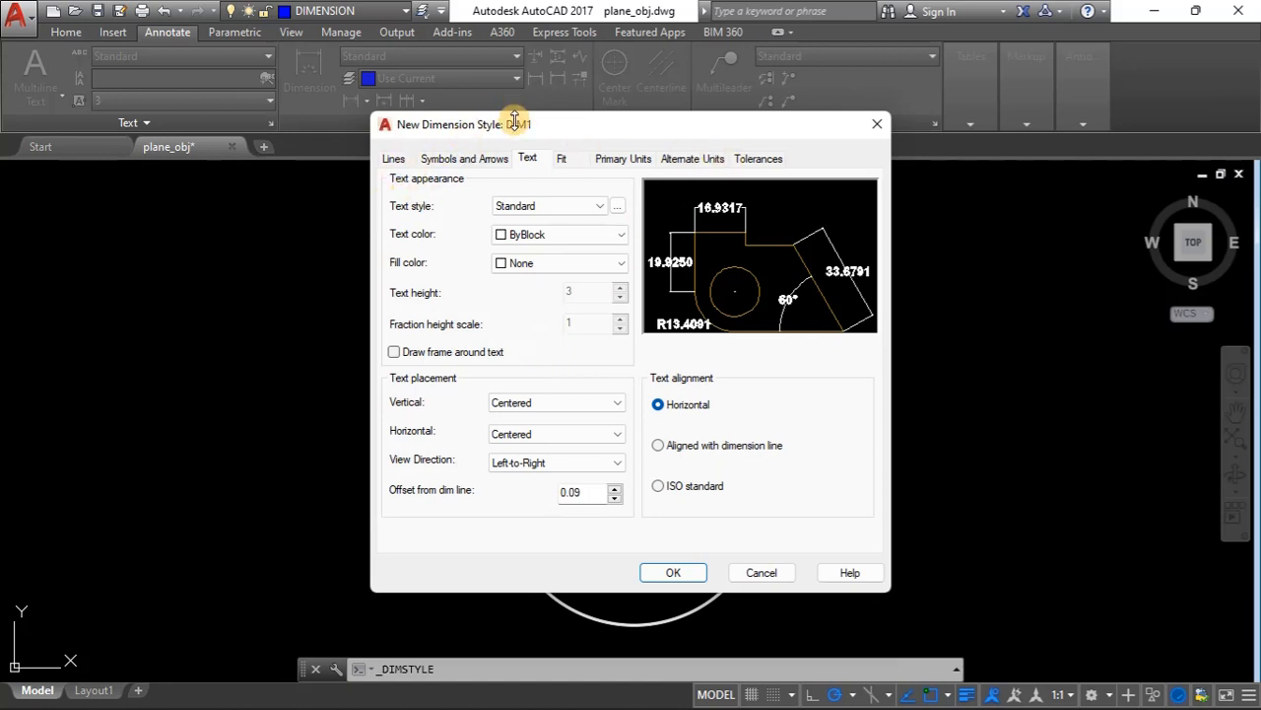
- Set the arrow size of the DIM1 dimension style to 4
{"action": "left_click", "coordinate": [396, 161]}
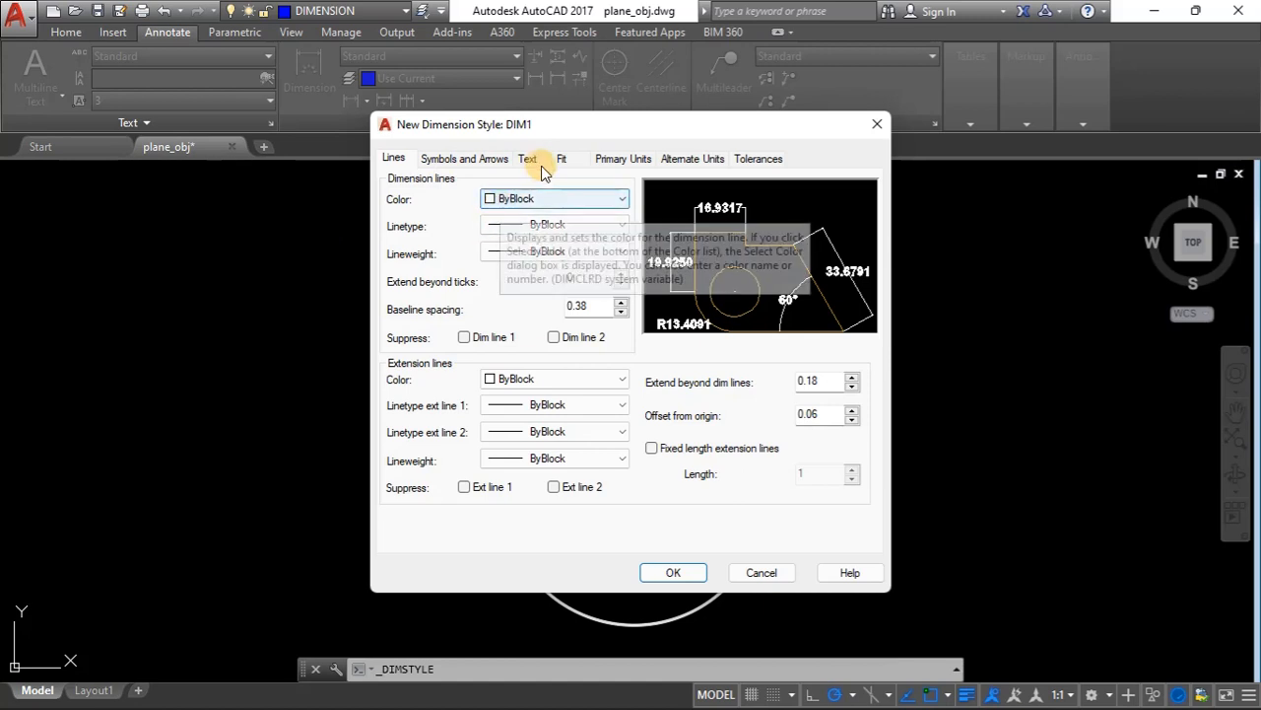
{"action": "left_click", "coordinate": [465, 159]}
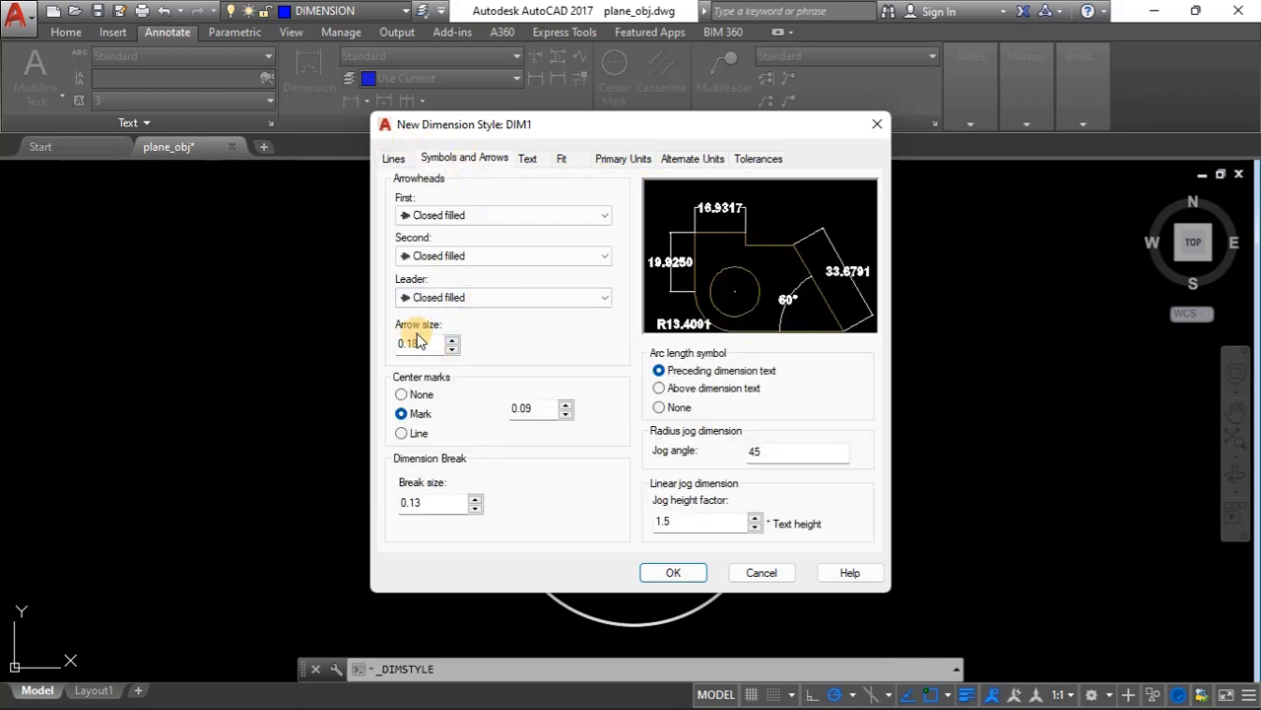
{"action": "left_click_drag", "start_coordinate": [421, 343], "coordinate": [379, 341]}
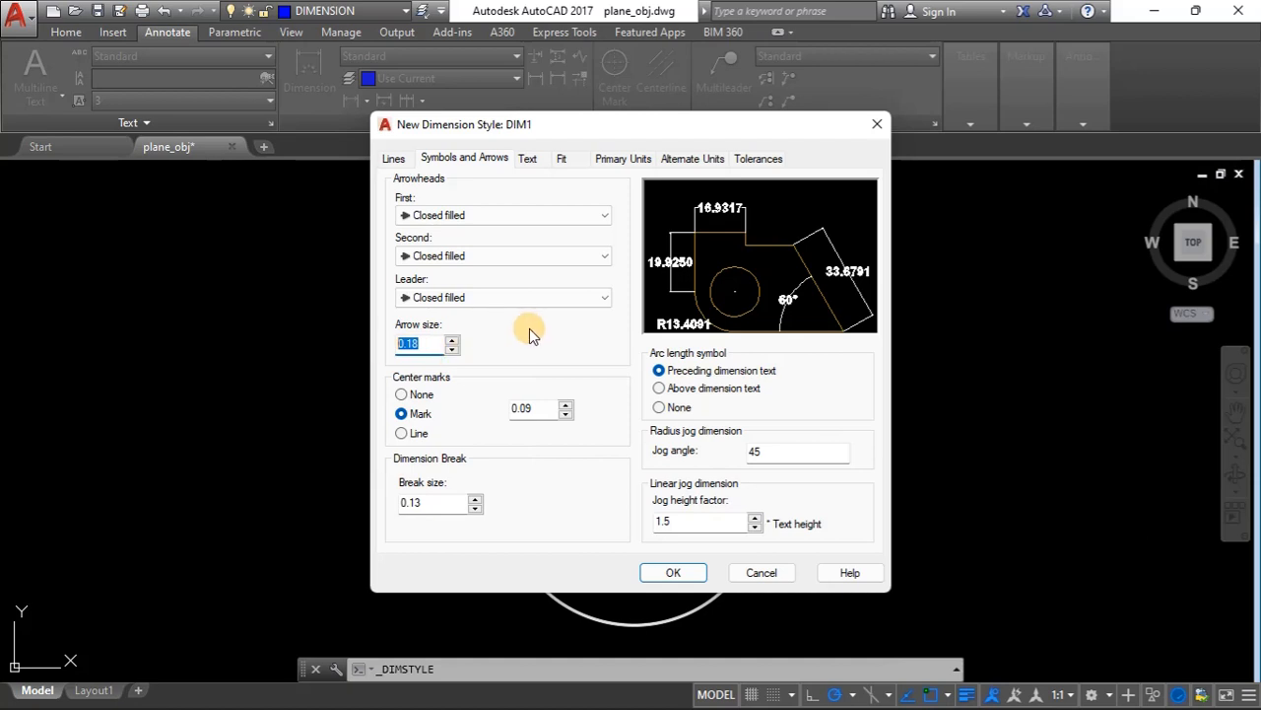
{"action": "type", "text": "4"}
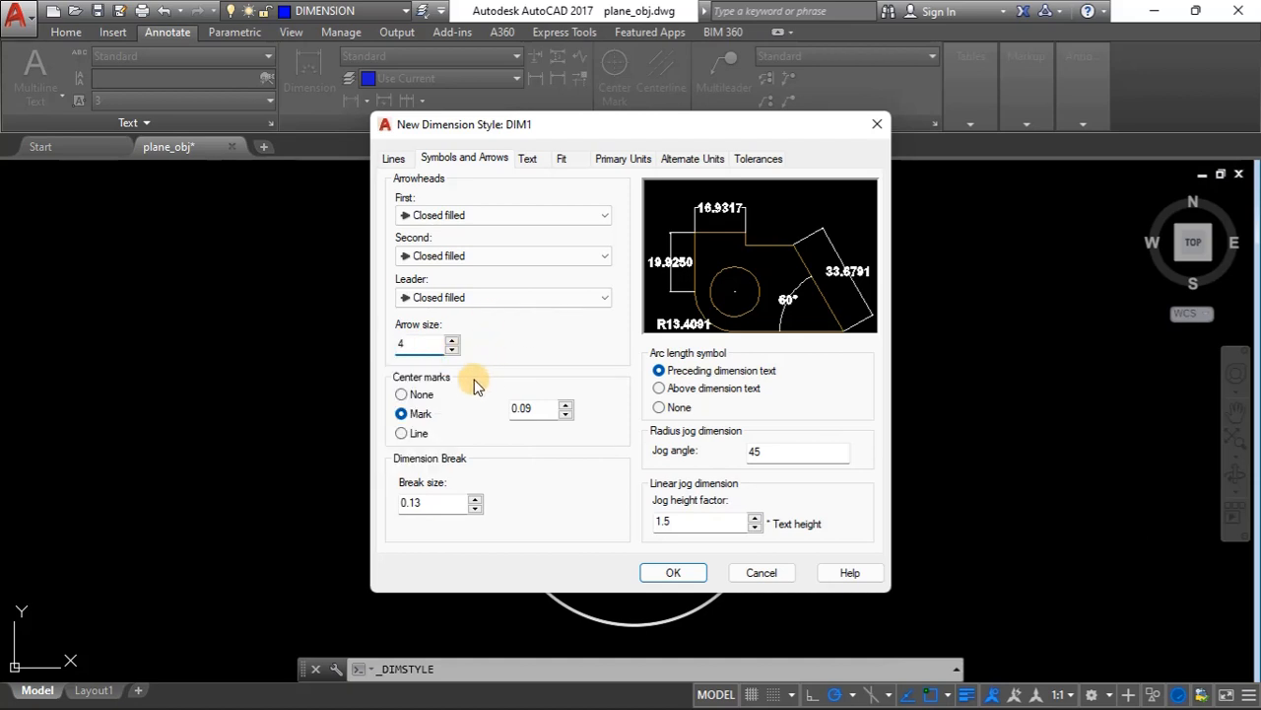
{"action": "left_click", "coordinate": [528, 455]}
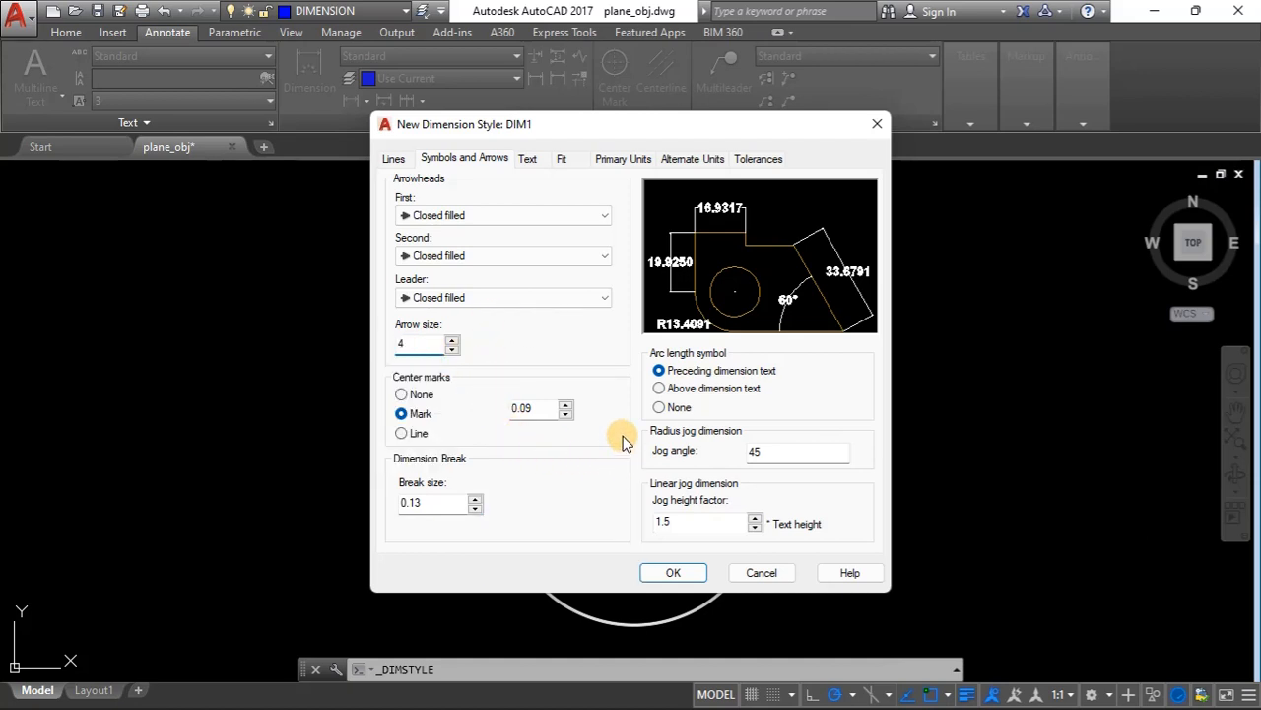
{"action": "left_click", "coordinate": [435, 503]}
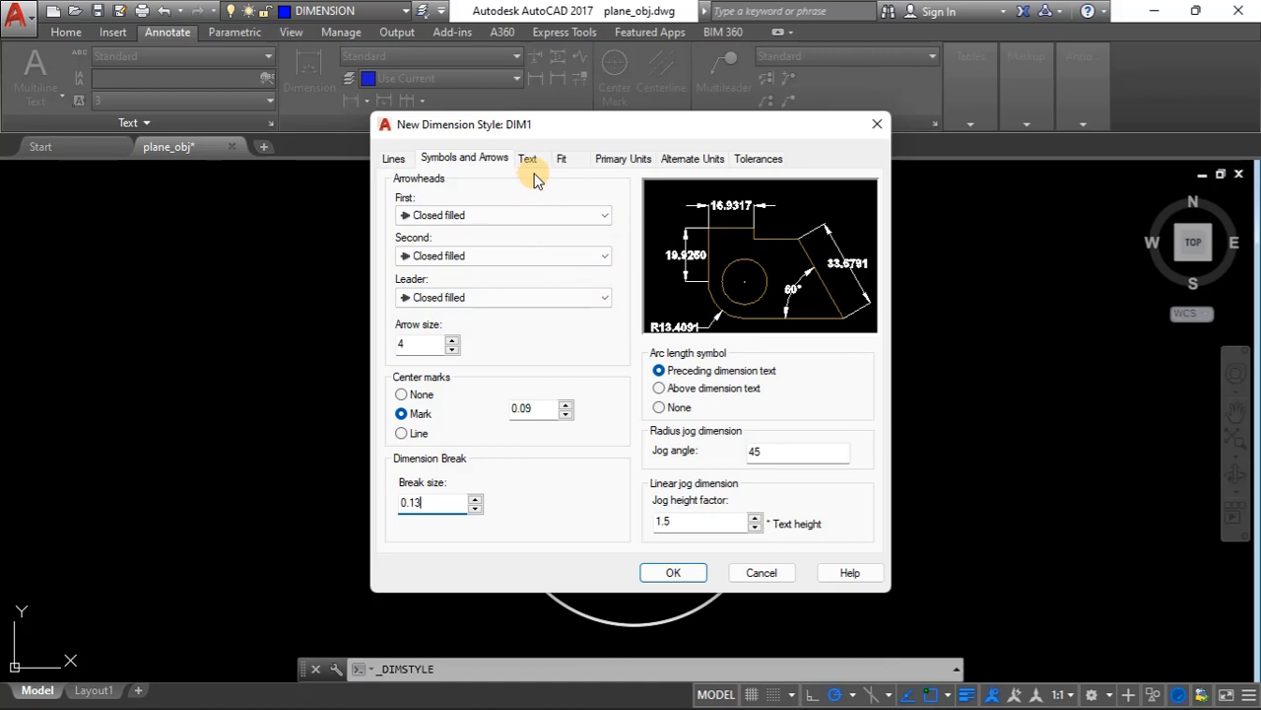
- Make the extension lines extend 1 beyond the dimension lines and start at an offset of 3 from the origin
{"action": "left_click", "coordinate": [393, 159]}
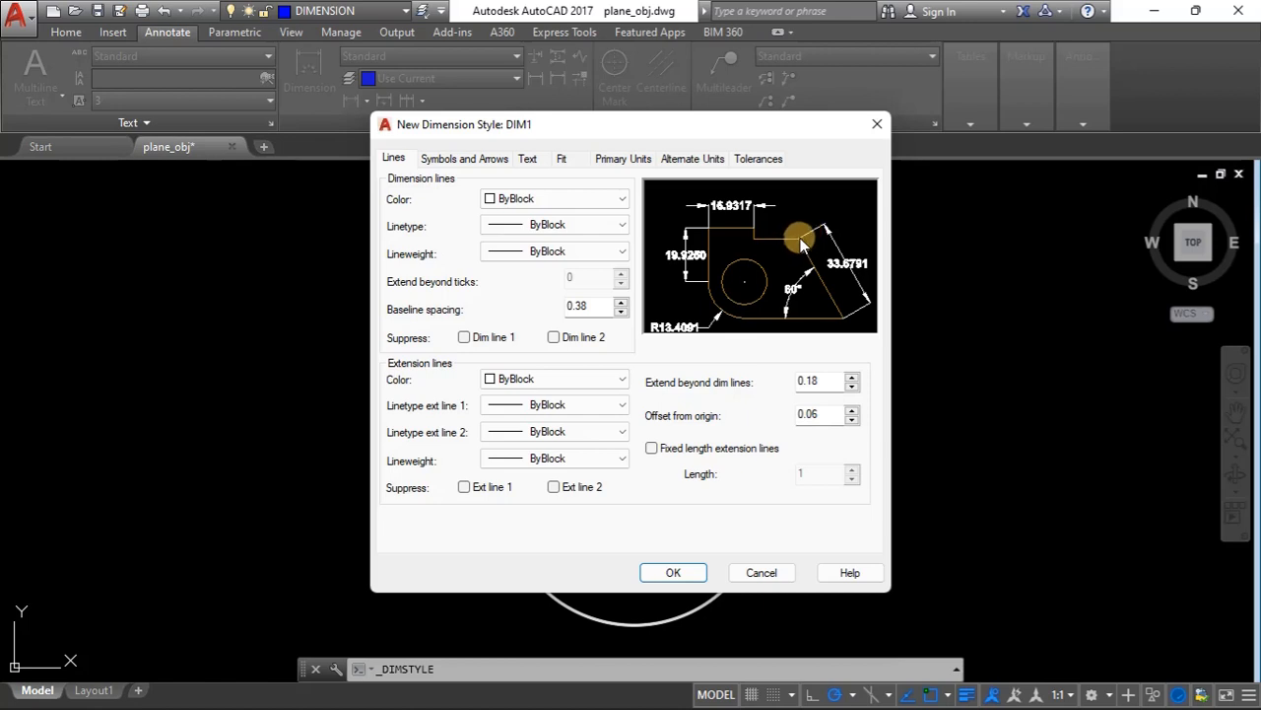
{"action": "left_click_drag", "start_coordinate": [824, 380], "coordinate": [769, 422]}
{"action": "type", "text": "1"}
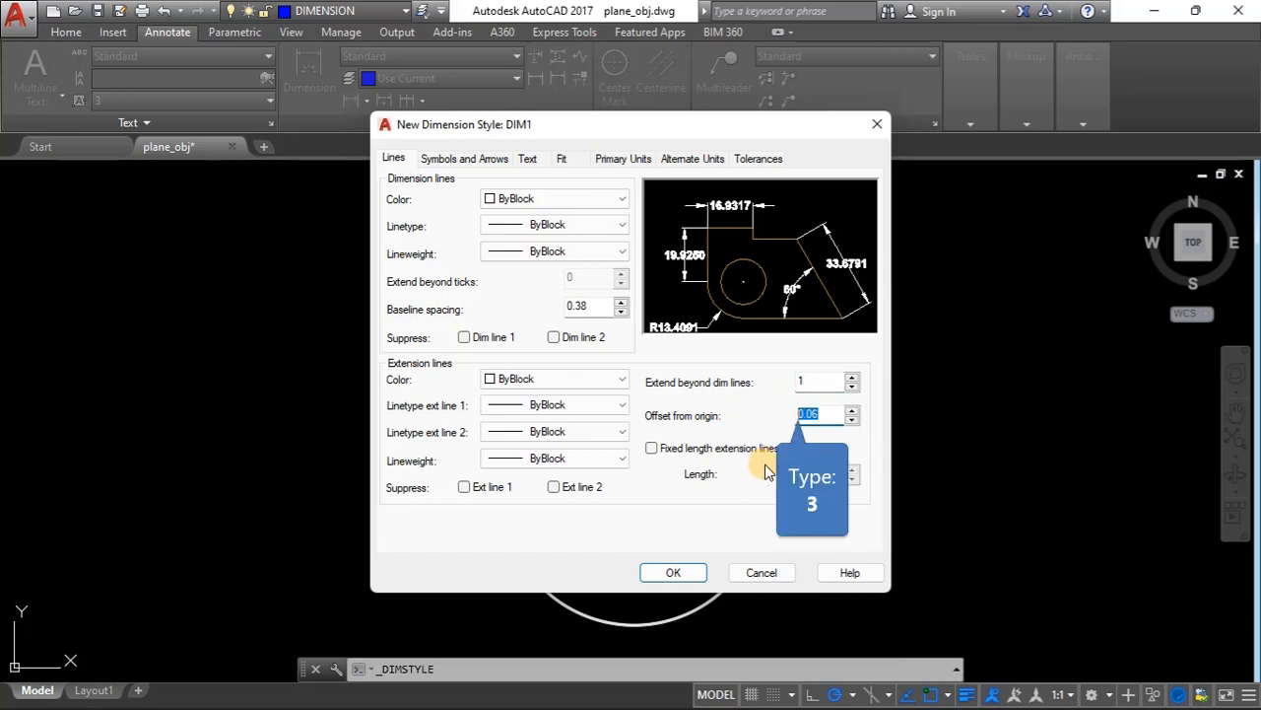
{"action": "type", "text": "3"}
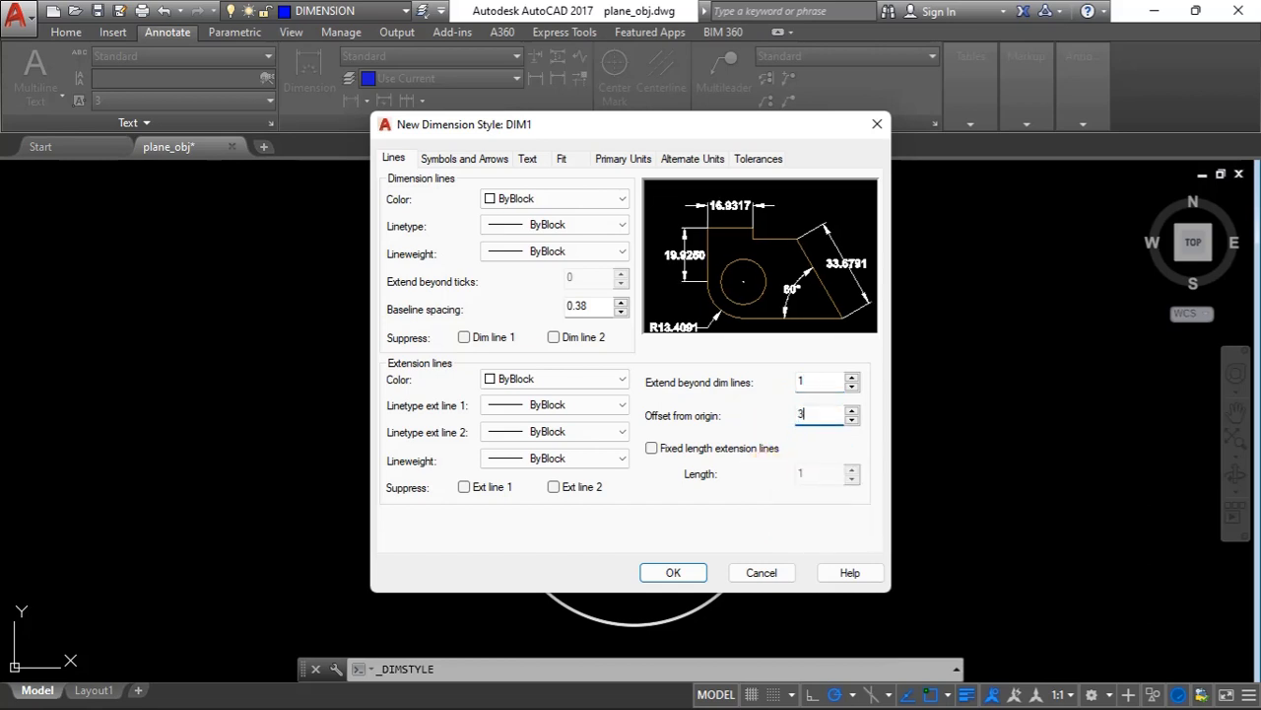
{"action": "left_click", "coordinate": [828, 379]}
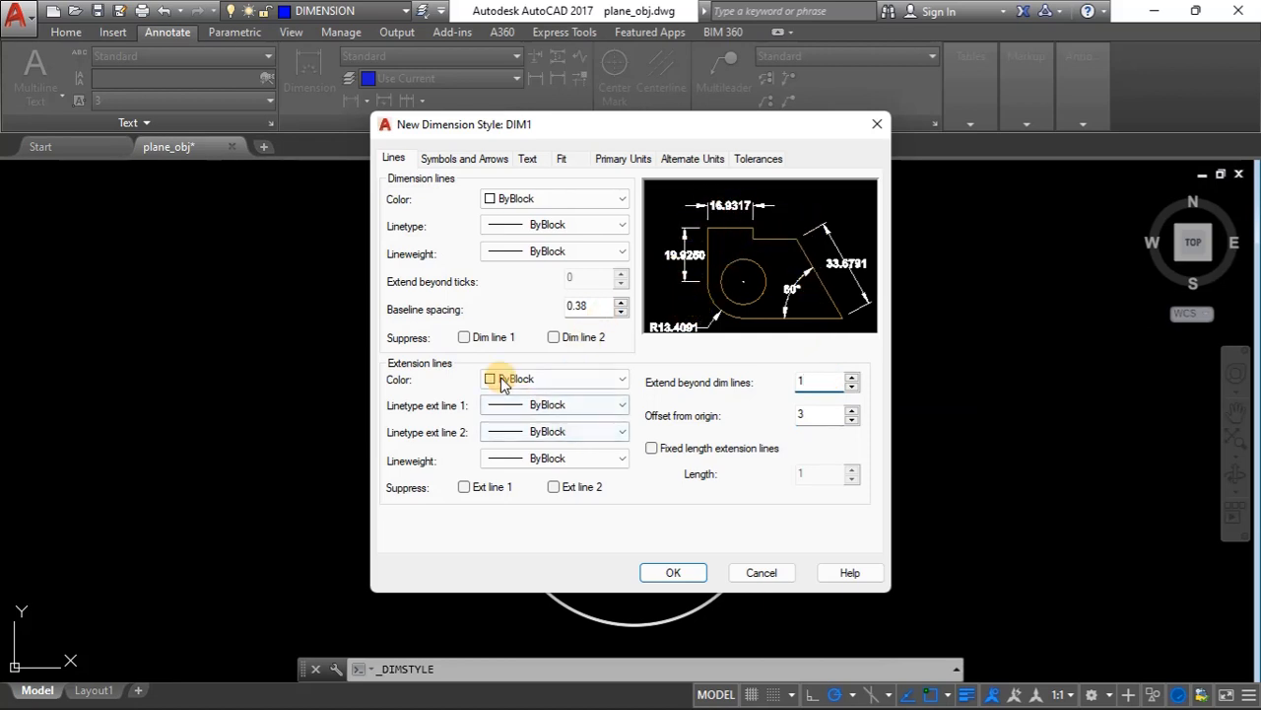
- Set the color, linetype and lineweight of the dimension lines to ByLayer
{"action": "left_click", "coordinate": [619, 201]}
{"action": "left_click", "coordinate": [568, 225]}
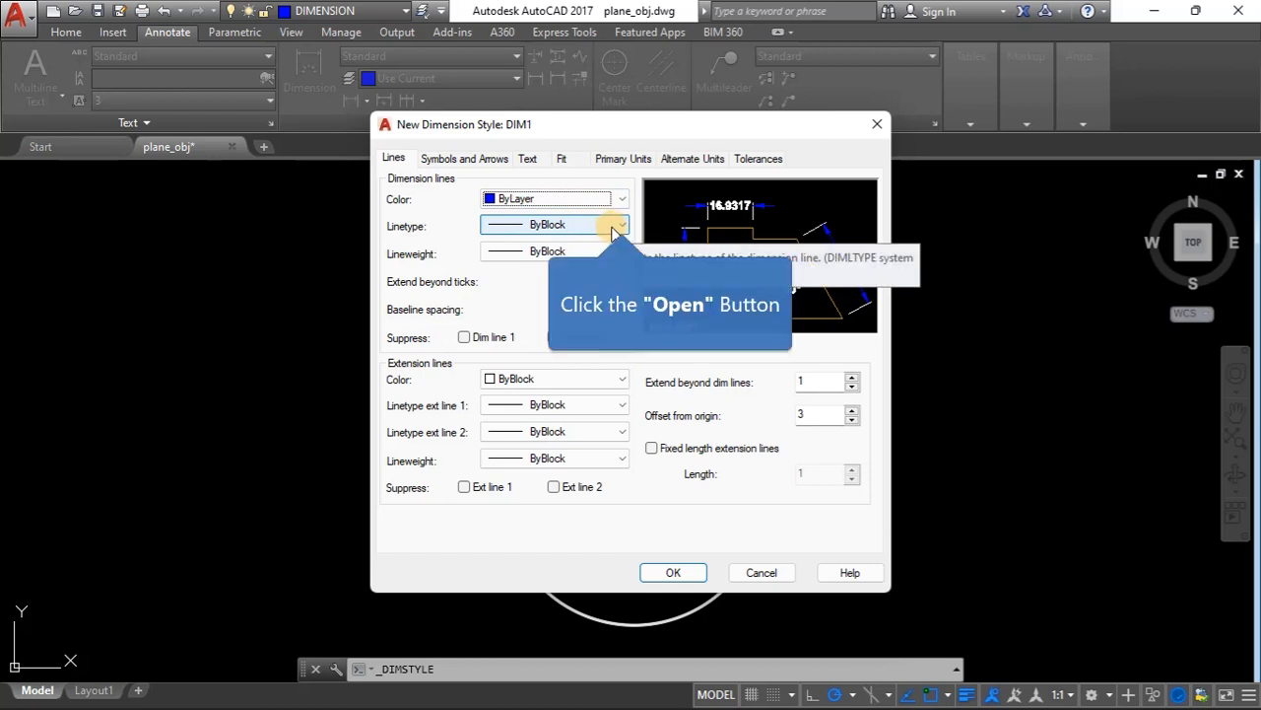
{"action": "left_click", "coordinate": [619, 229]}
{"action": "left_click", "coordinate": [597, 242]}
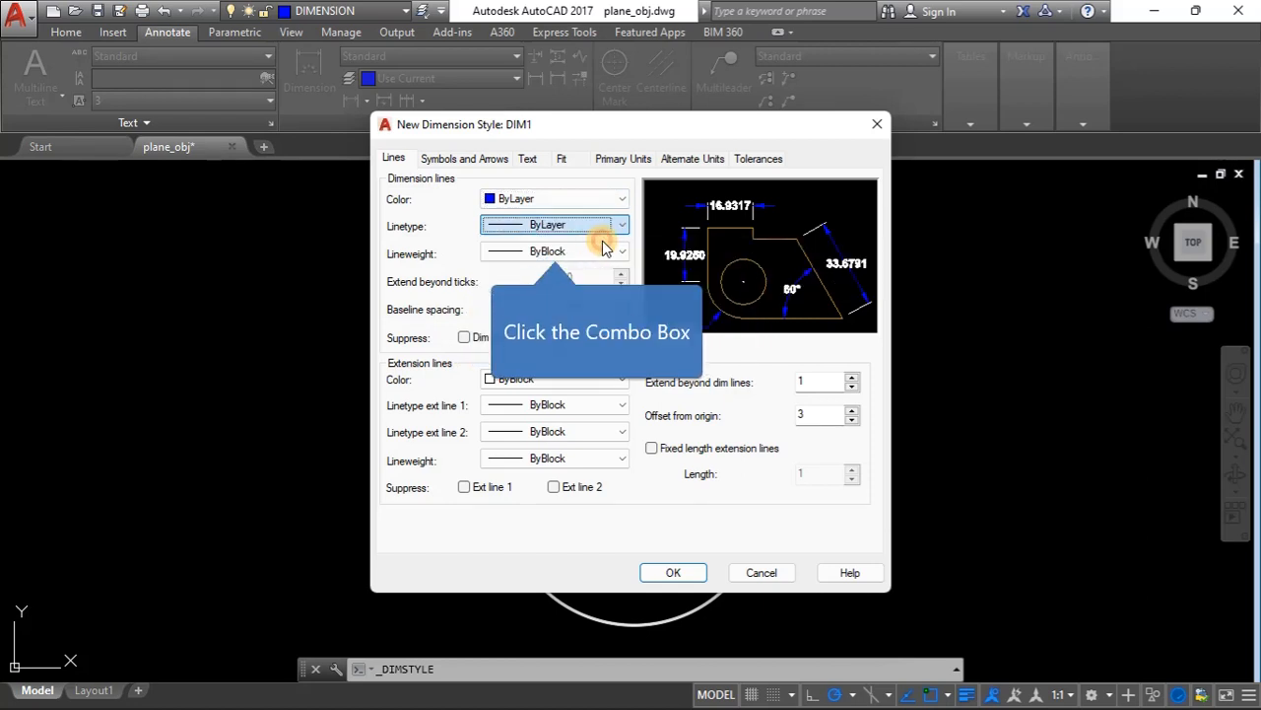
{"action": "left_click", "coordinate": [614, 253]}
{"action": "left_click", "coordinate": [599, 268]}
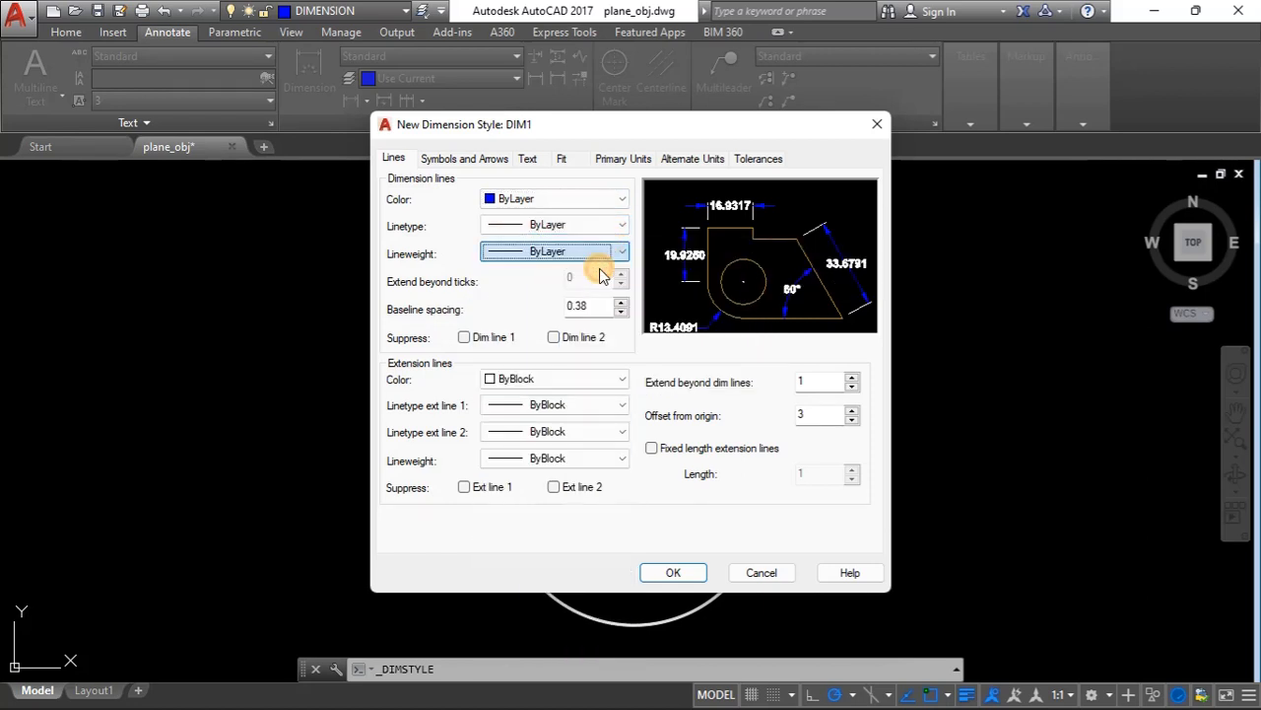
- Set the extension lines' color, both extension linetypes and their lineweight to ByLayer
{"action": "left_click", "coordinate": [606, 378]}
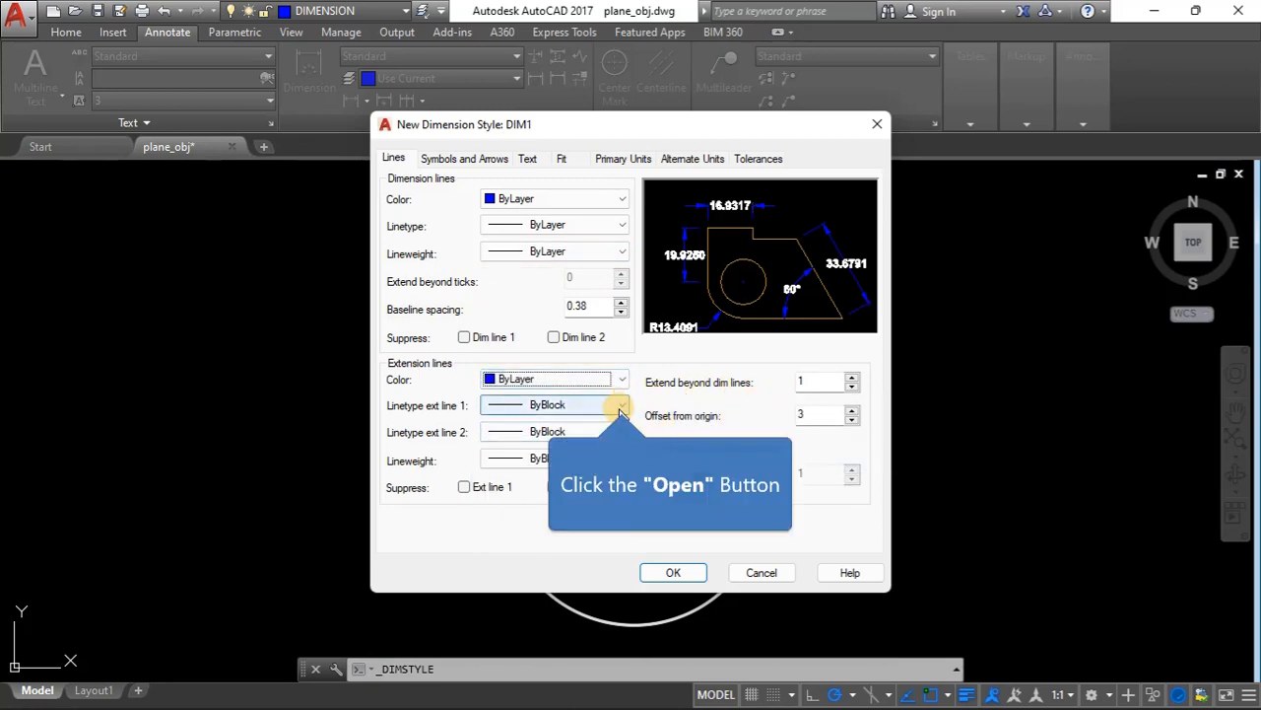
{"action": "left_click", "coordinate": [622, 405]}
{"action": "left_click", "coordinate": [613, 421]}
{"action": "left_click", "coordinate": [622, 432]}
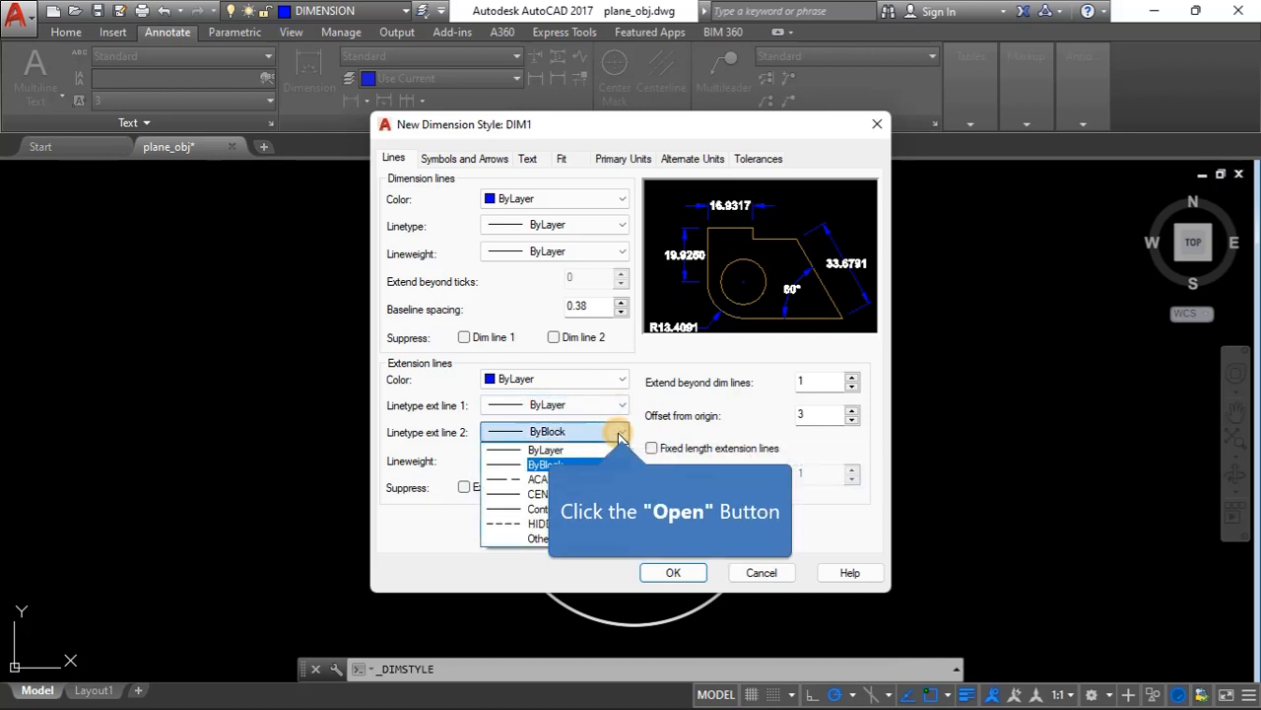
{"action": "left_click", "coordinate": [615, 446]}
{"action": "left_click", "coordinate": [622, 458]}
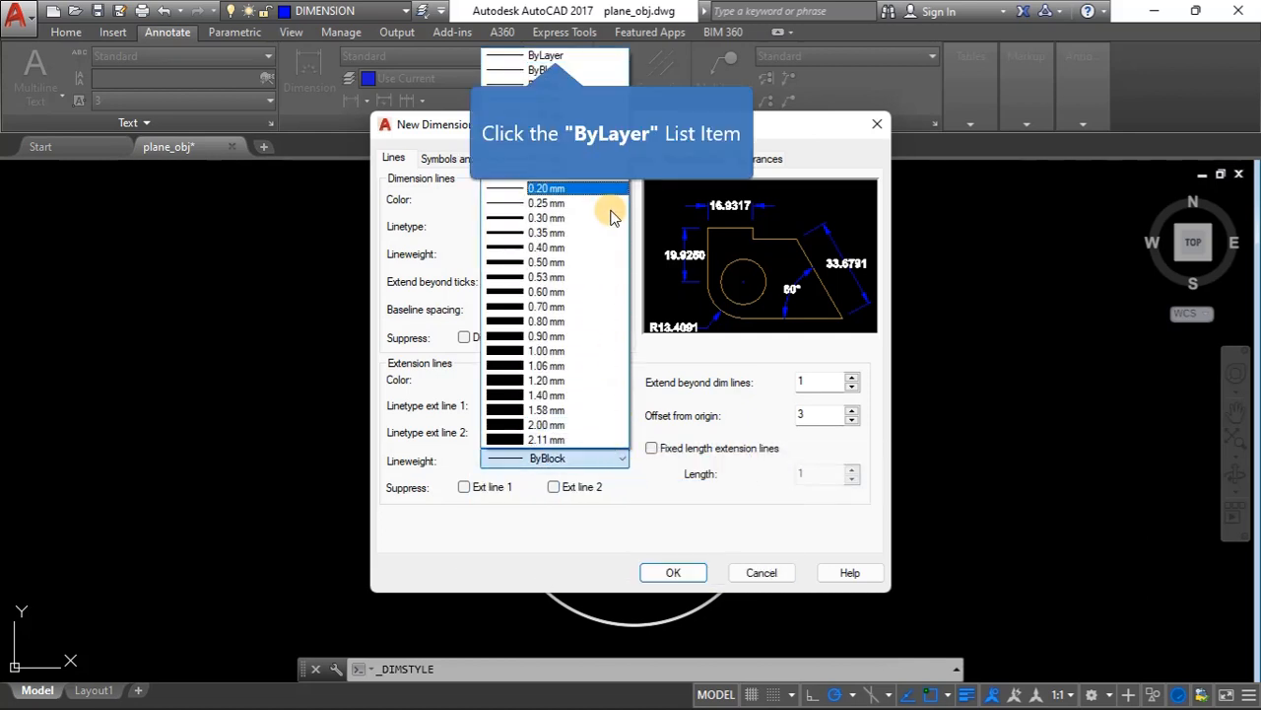
{"action": "left_click", "coordinate": [585, 56]}
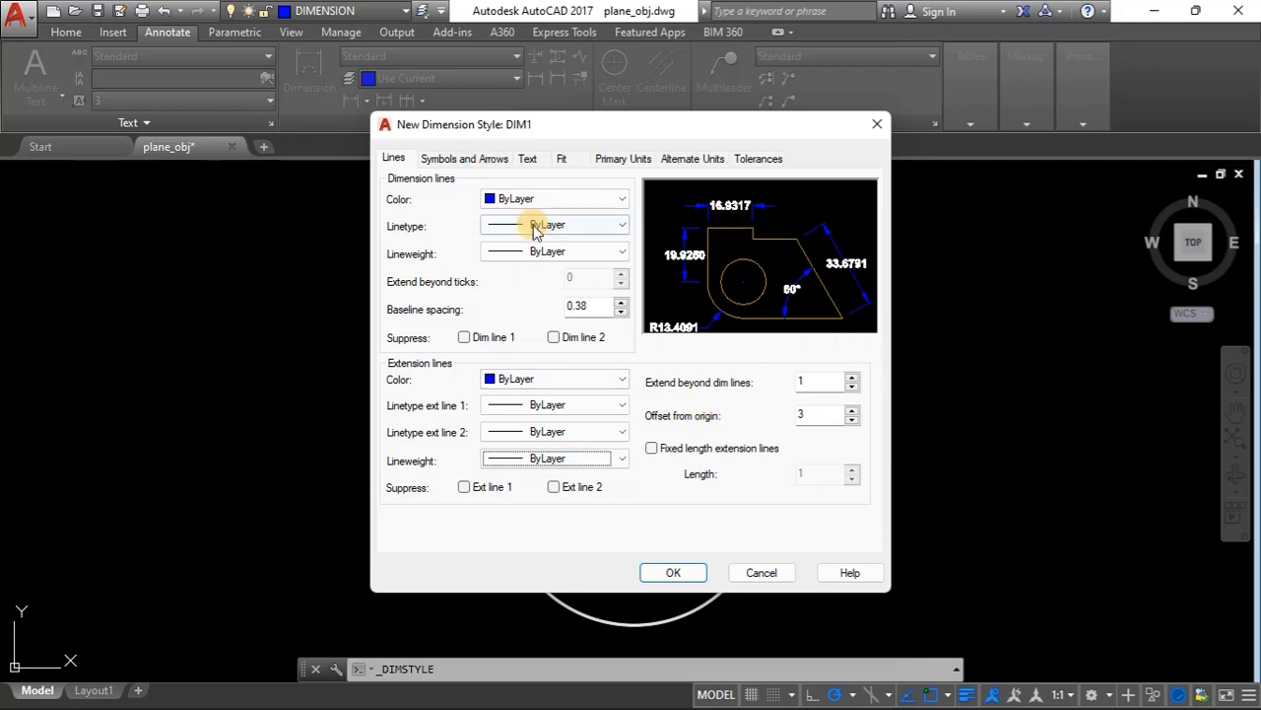
- Set the dimension text color to ByLayer and the text alignment to ISO standard
{"action": "left_click", "coordinate": [448, 158]}
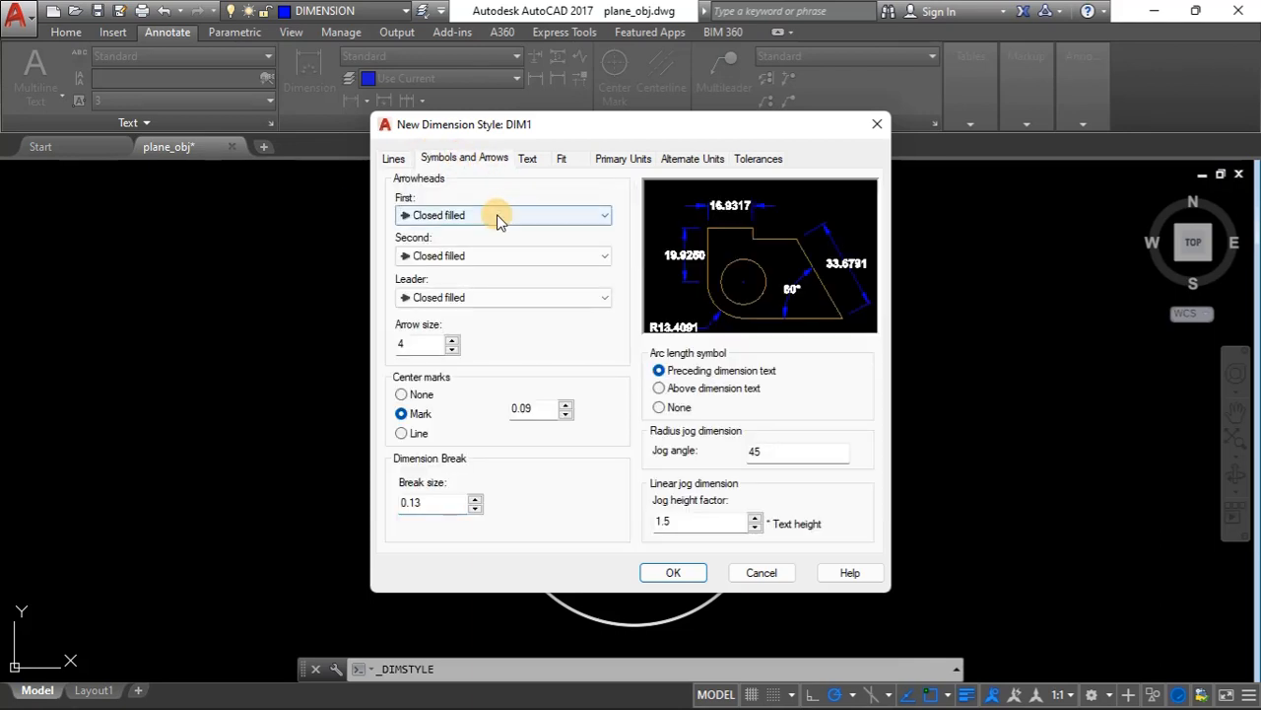
{"action": "left_click", "coordinate": [530, 159]}
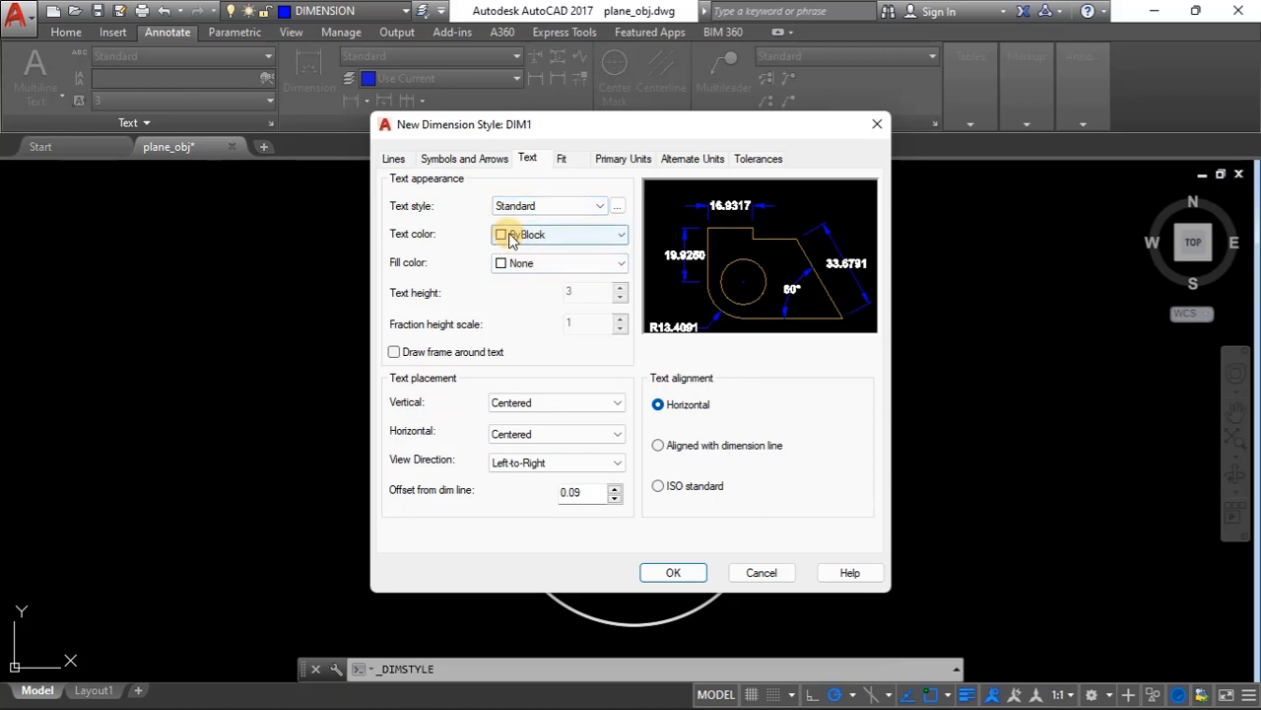
{"action": "left_click", "coordinate": [580, 234]}
{"action": "left_click", "coordinate": [544, 254]}
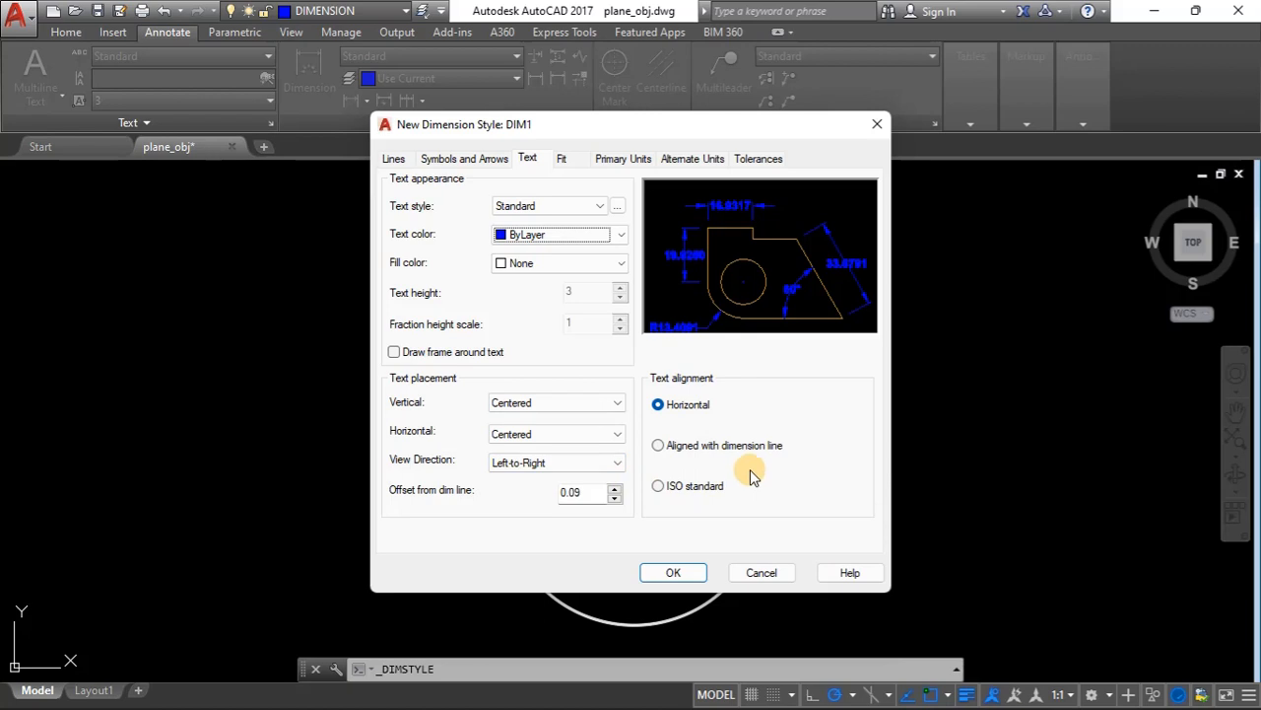
{"action": "left_click", "coordinate": [679, 490]}
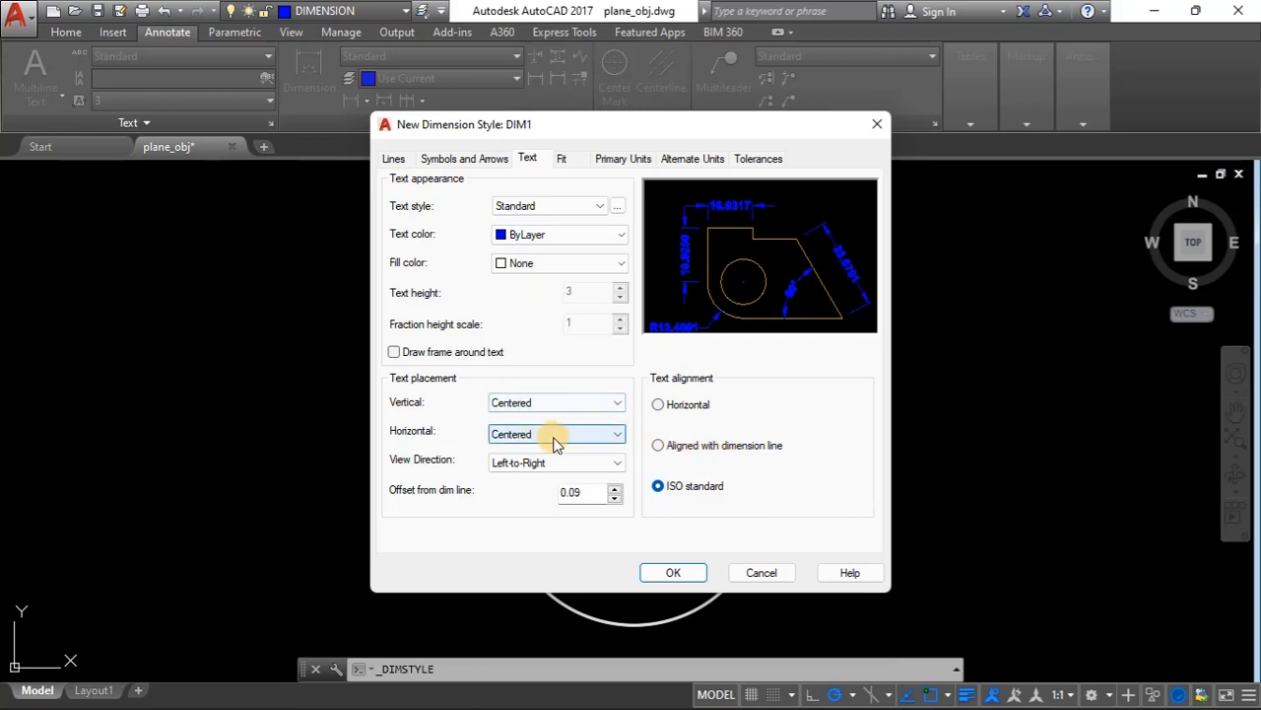
- Set the vertical text placement to Above and the text offset from the dimension line to 1
{"action": "left_click", "coordinate": [538, 404]}
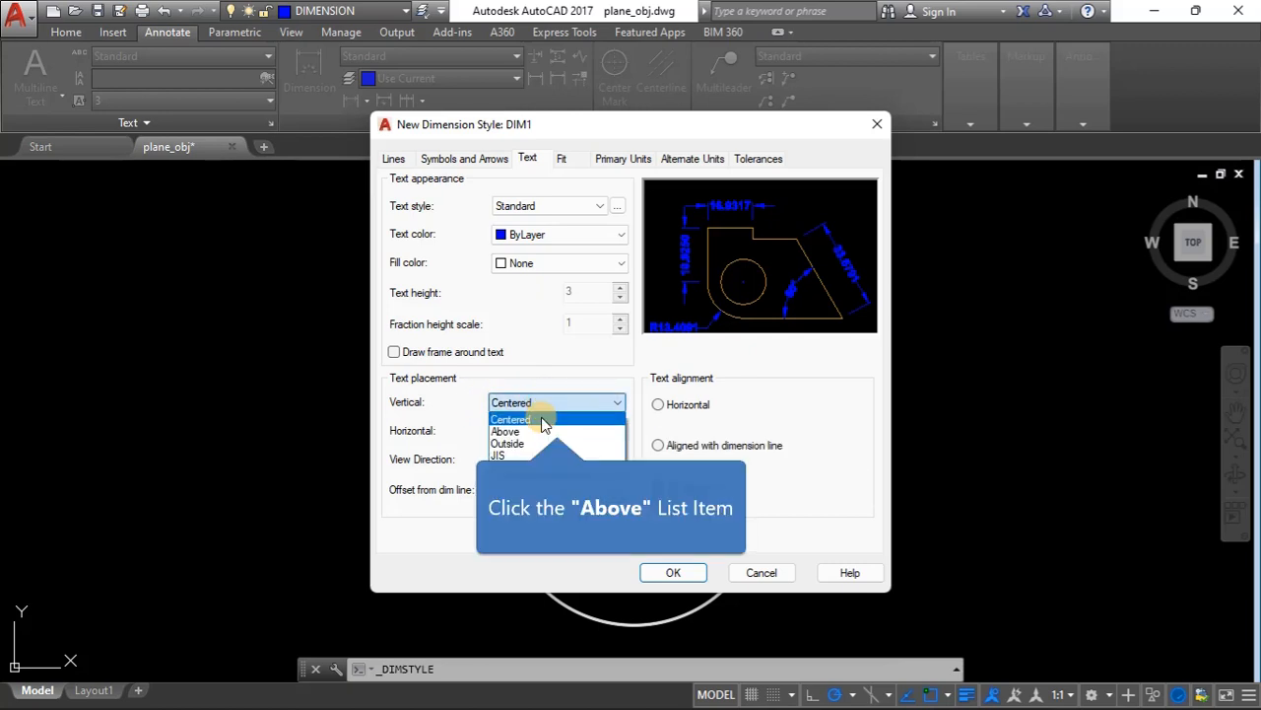
{"action": "left_click", "coordinate": [538, 432]}
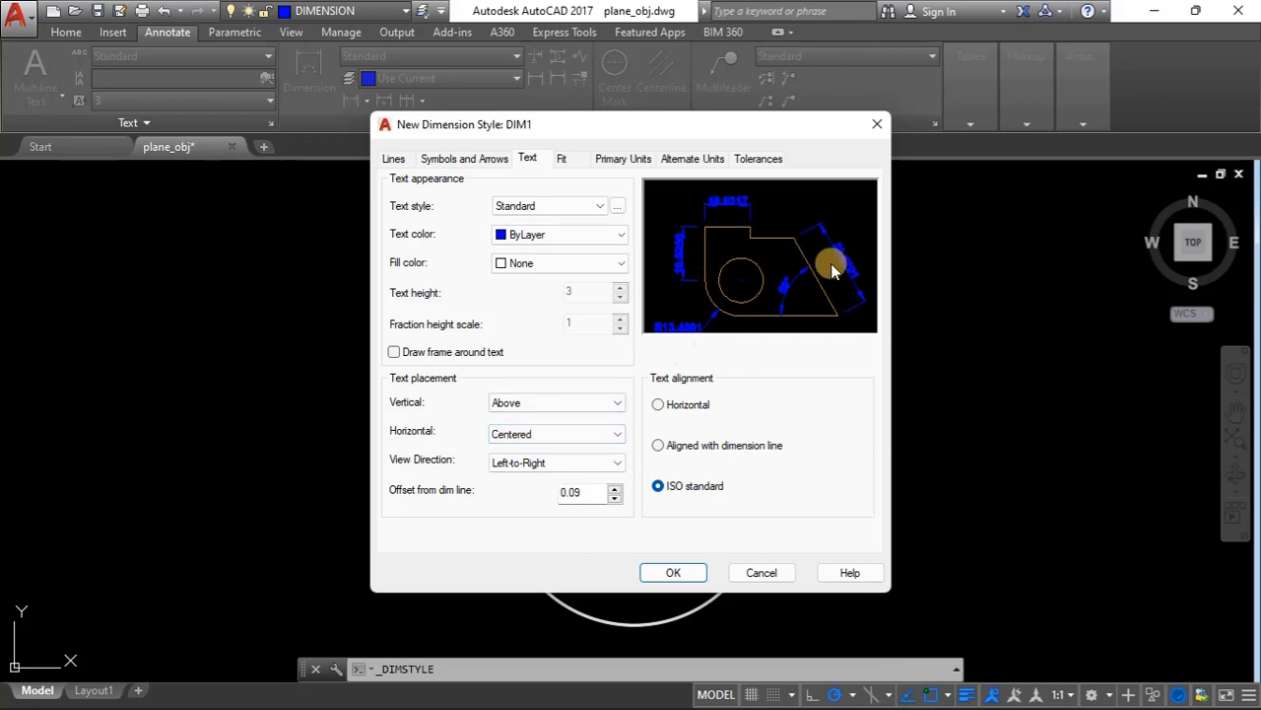
{"action": "left_click_drag", "start_coordinate": [589, 493], "coordinate": [541, 492]}
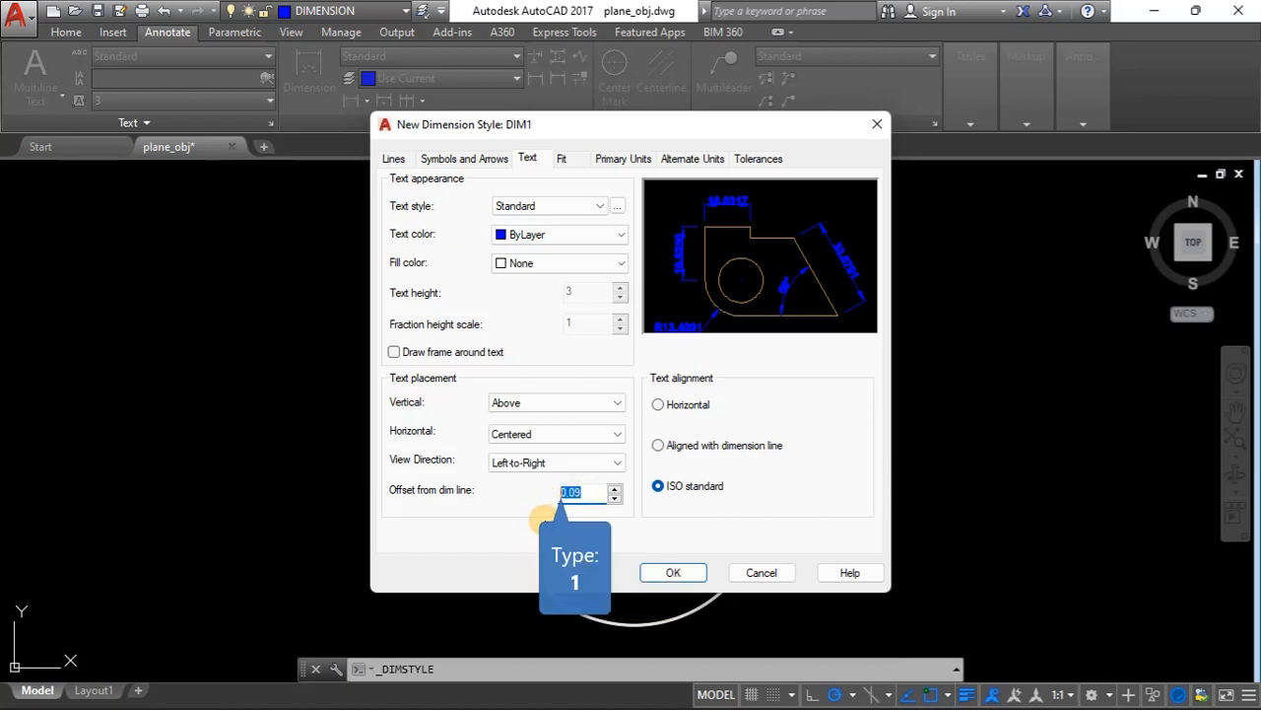
{"action": "type", "text": "1"}
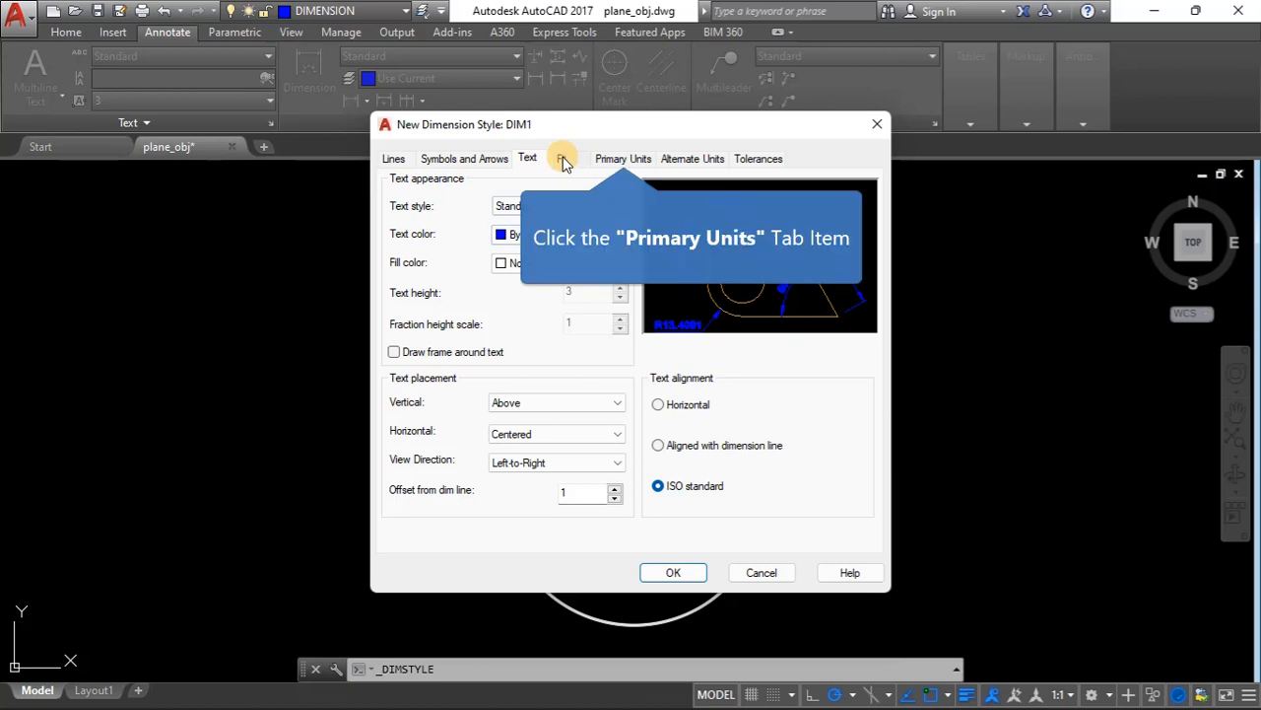
- Set the linear dimension precision to 0, save the DIM1 style and finish managing dimension styles
{"action": "left_click", "coordinate": [618, 160]}
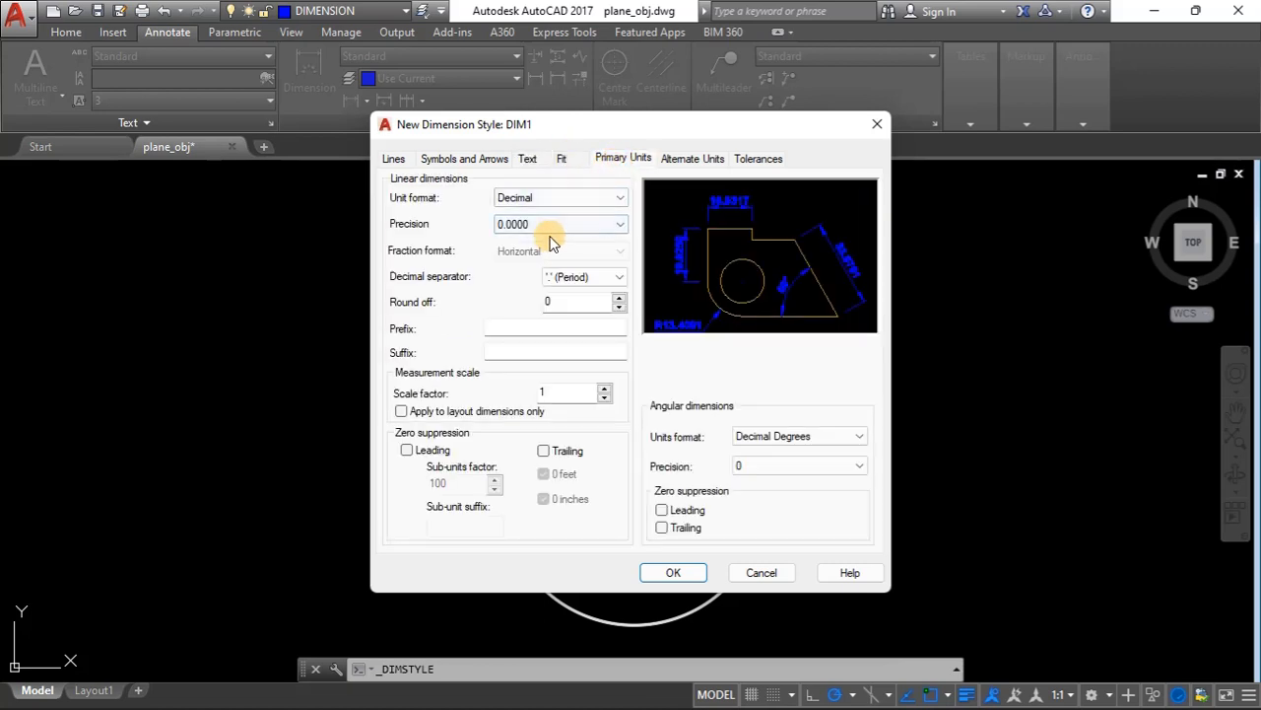
{"action": "left_click", "coordinate": [541, 224]}
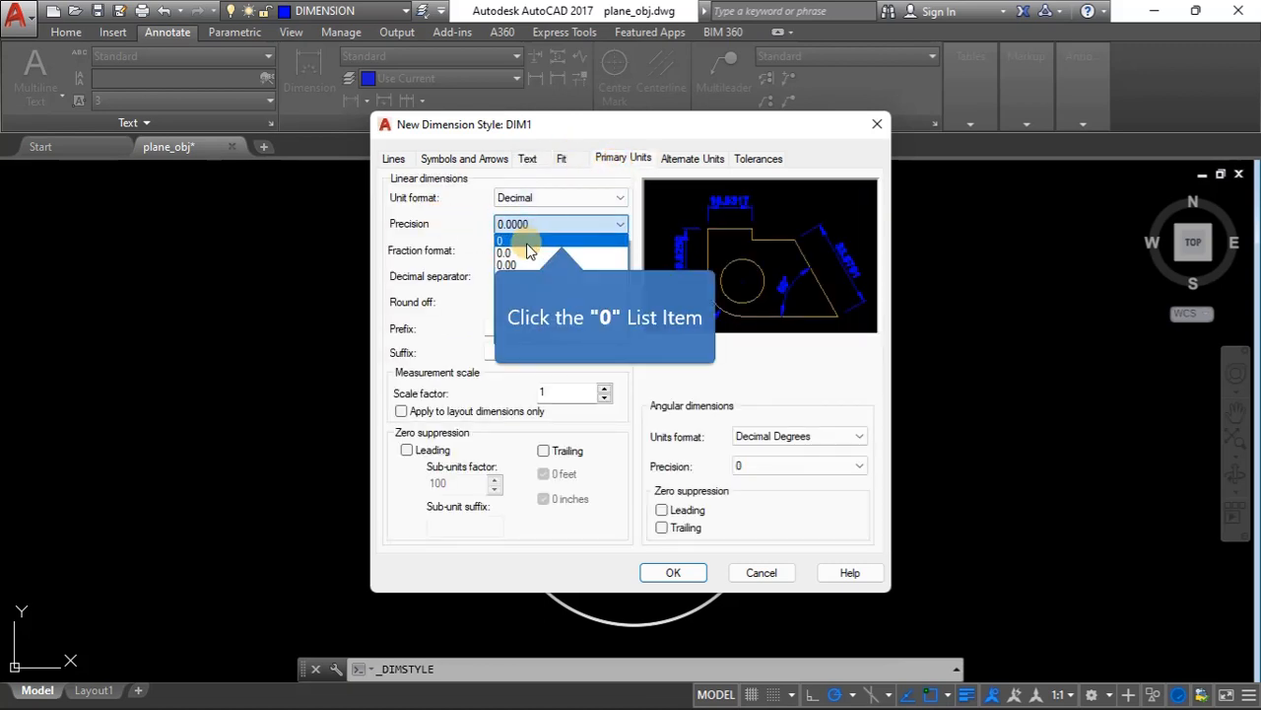
{"action": "left_click", "coordinate": [528, 241]}
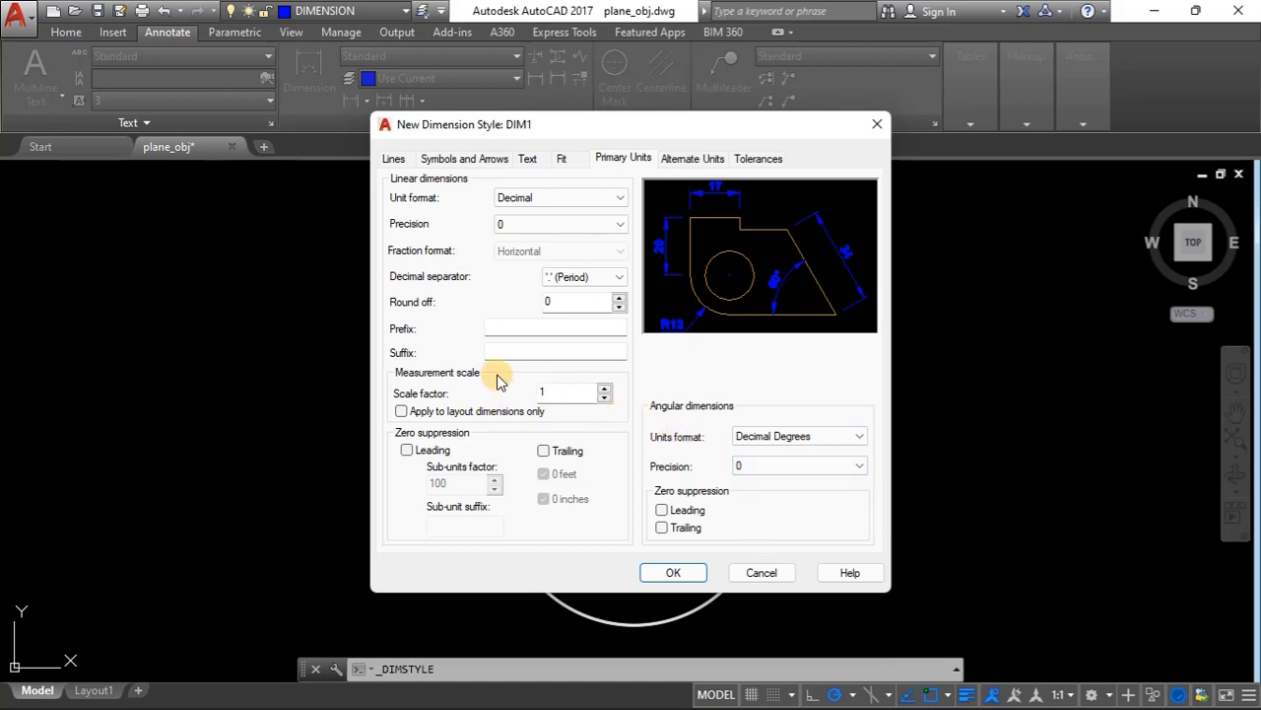
{"action": "left_click", "coordinate": [673, 572]}
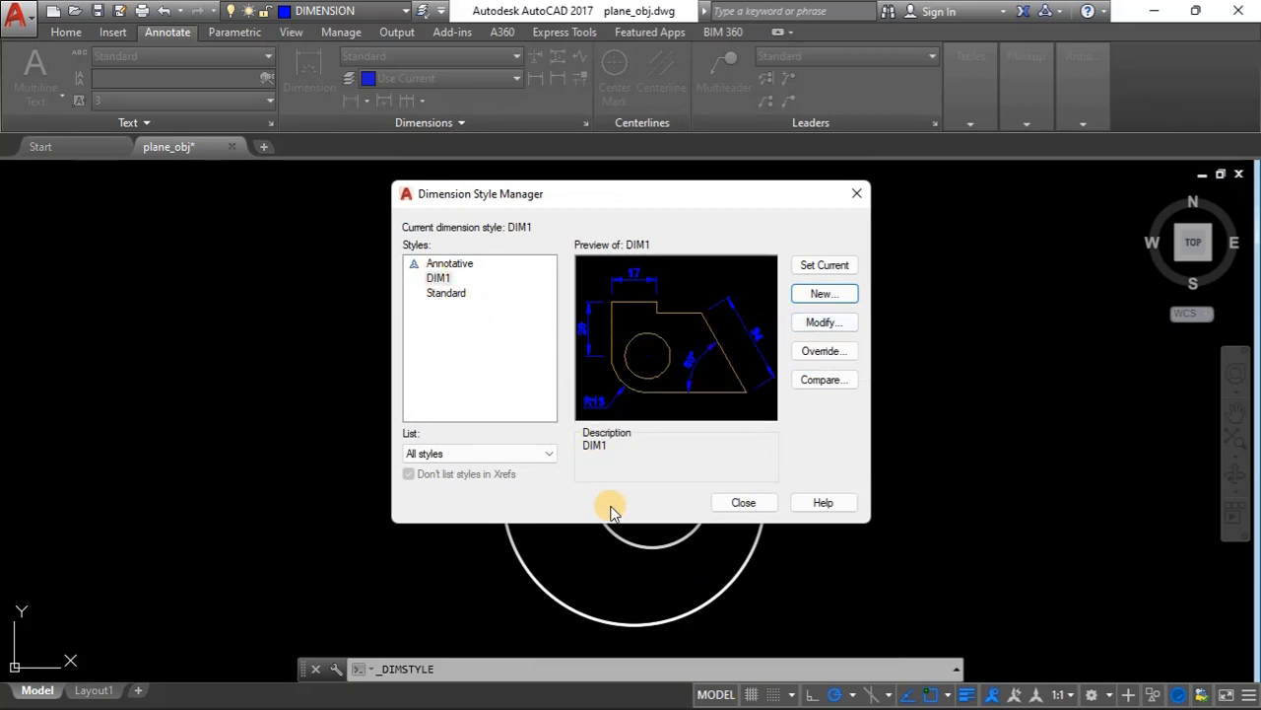
{"action": "left_click", "coordinate": [745, 503]}
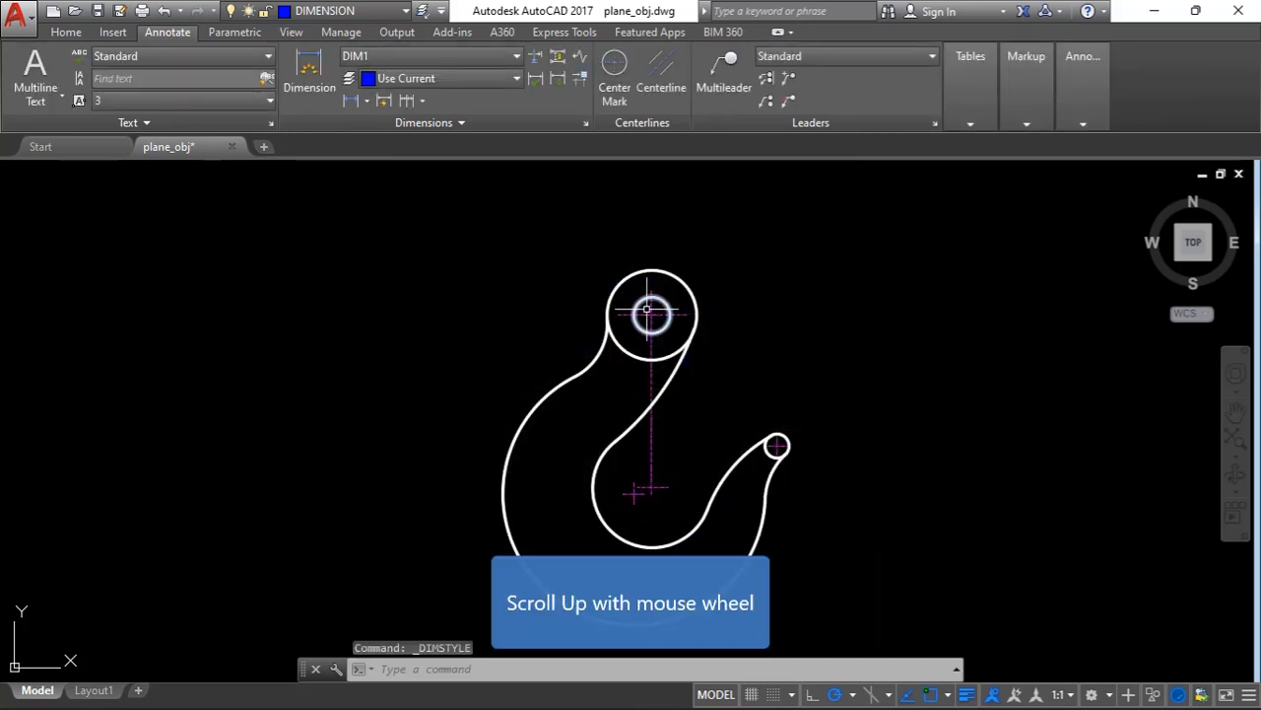
{"action": "scroll", "coordinate": [654, 313], "scroll_direction": "up", "scroll_amount": 3}
{"action": "scroll", "coordinate": [635, 321], "scroll_direction": "down", "scroll_amount": 3}
{"action": "scroll", "coordinate": [641, 318], "scroll_direction": "up", "scroll_amount": 3}
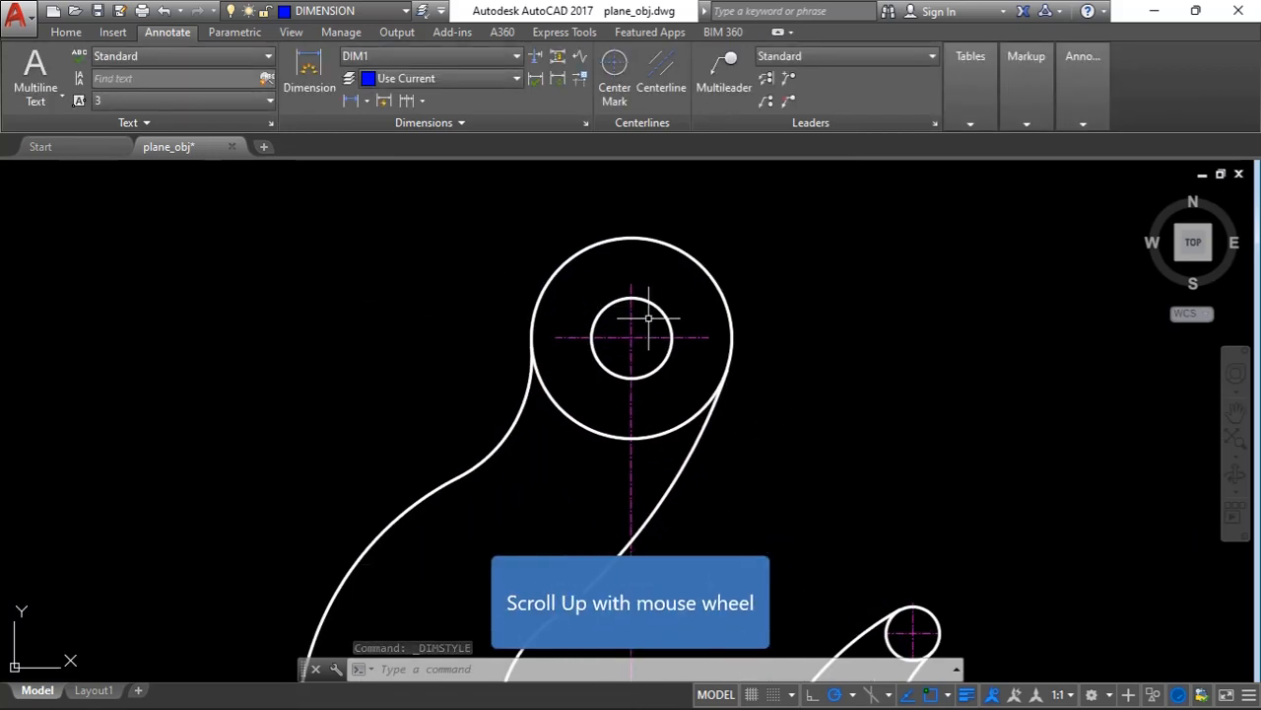
{"action": "scroll", "coordinate": [666, 284], "scroll_direction": "down", "scroll_amount": 4}
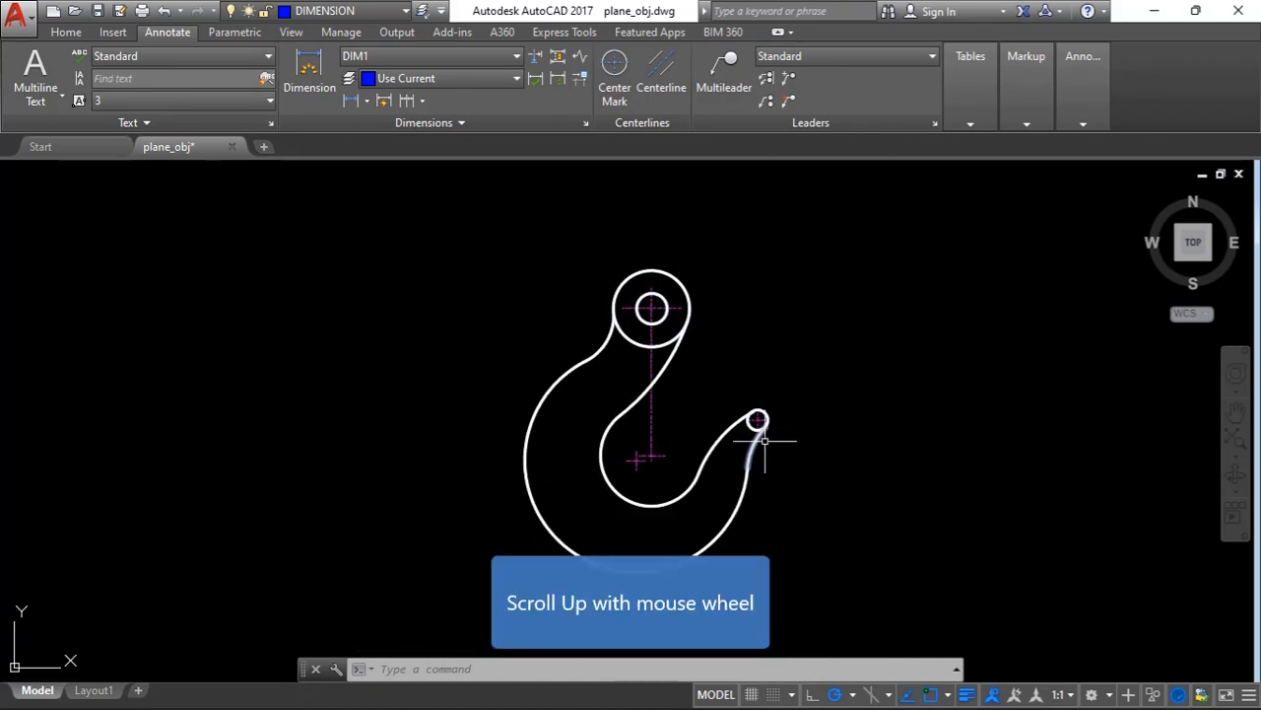
{"action": "scroll", "coordinate": [635, 458], "scroll_direction": "up", "scroll_amount": 2}
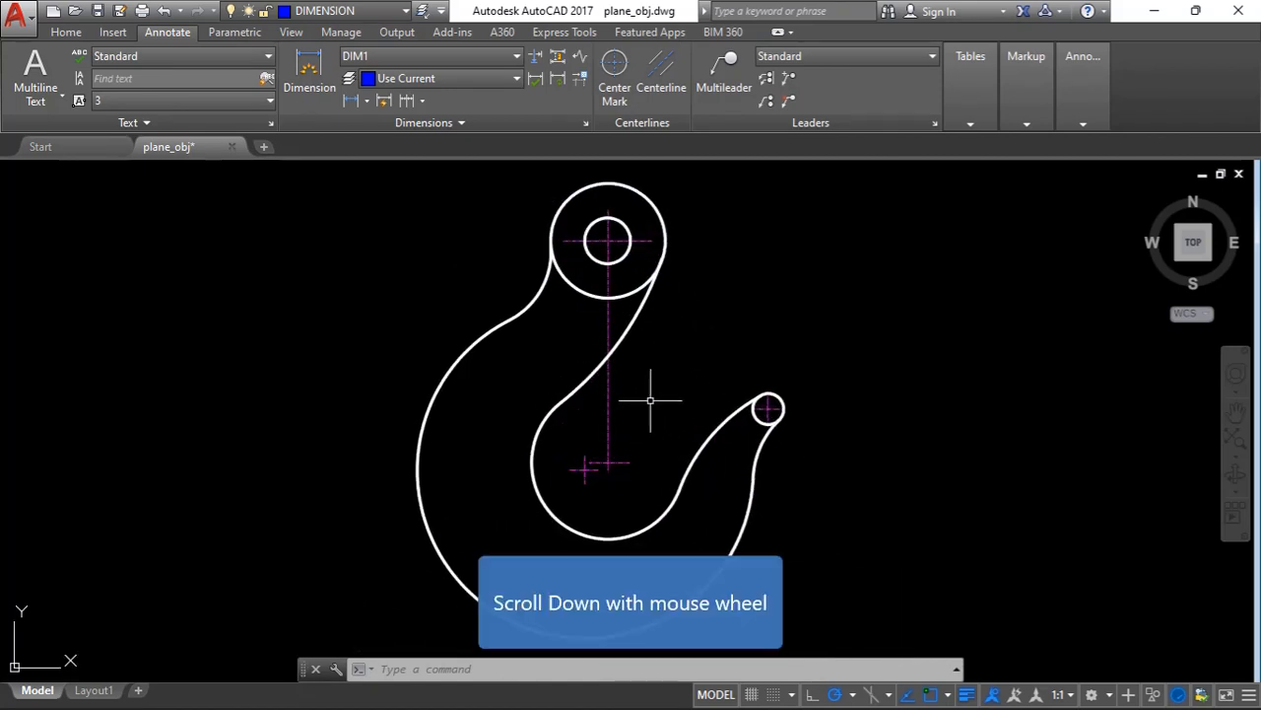
{"action": "scroll", "coordinate": [655, 380], "scroll_direction": "down", "scroll_amount": 2}
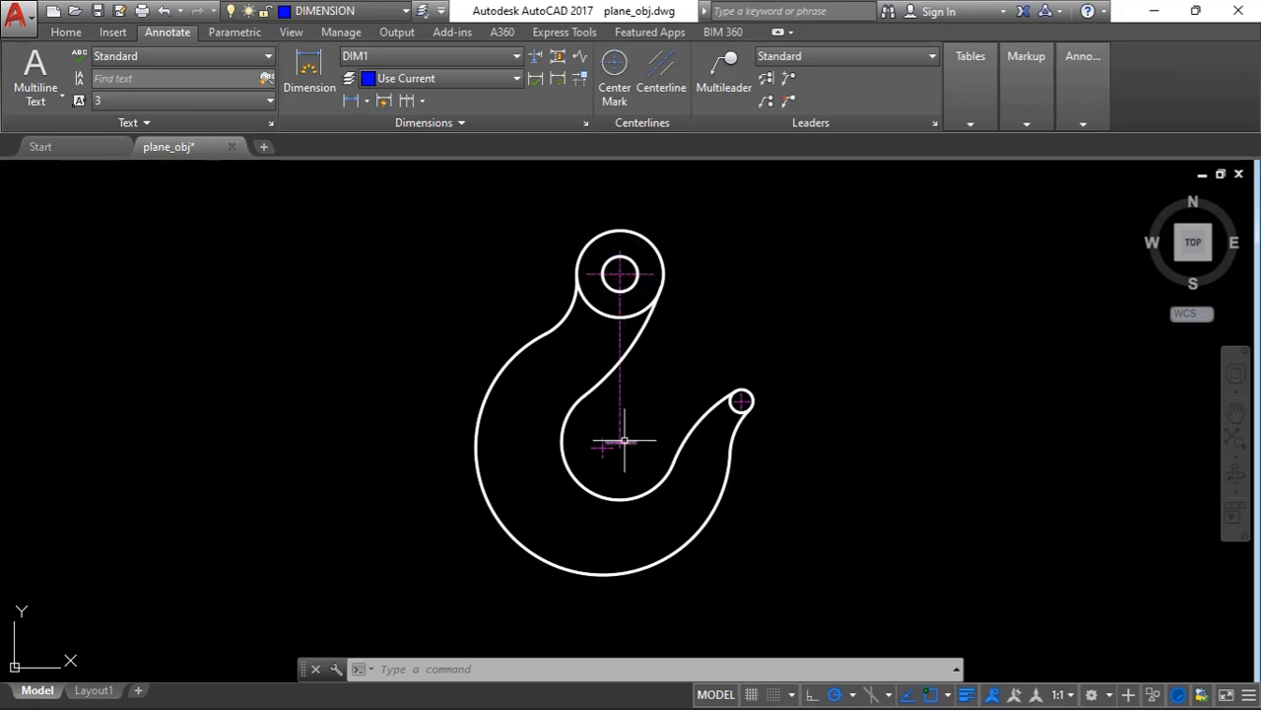
- Add an aligned dimension beside the hook for the vertical distance from the top circles' center to the small tip circle's center
{"action": "left_click", "coordinate": [364, 101]}
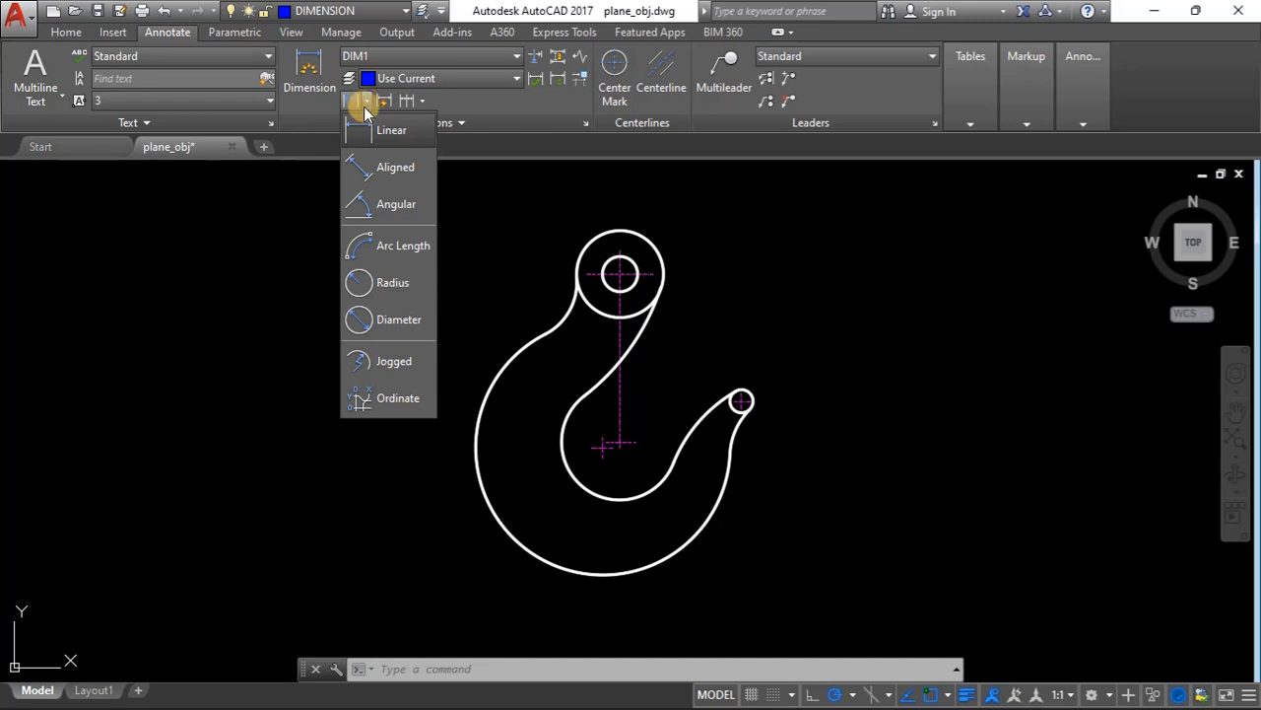
{"action": "left_click", "coordinate": [361, 165]}
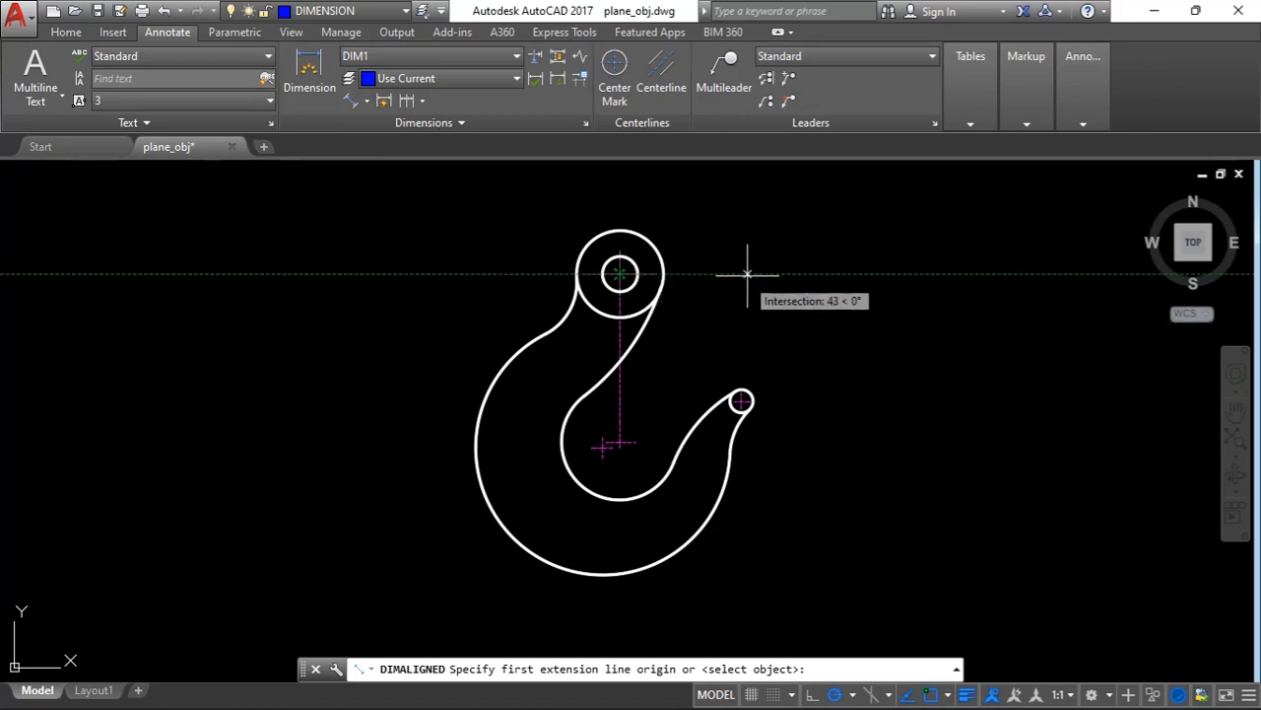
{"action": "left_click", "coordinate": [881, 273]}
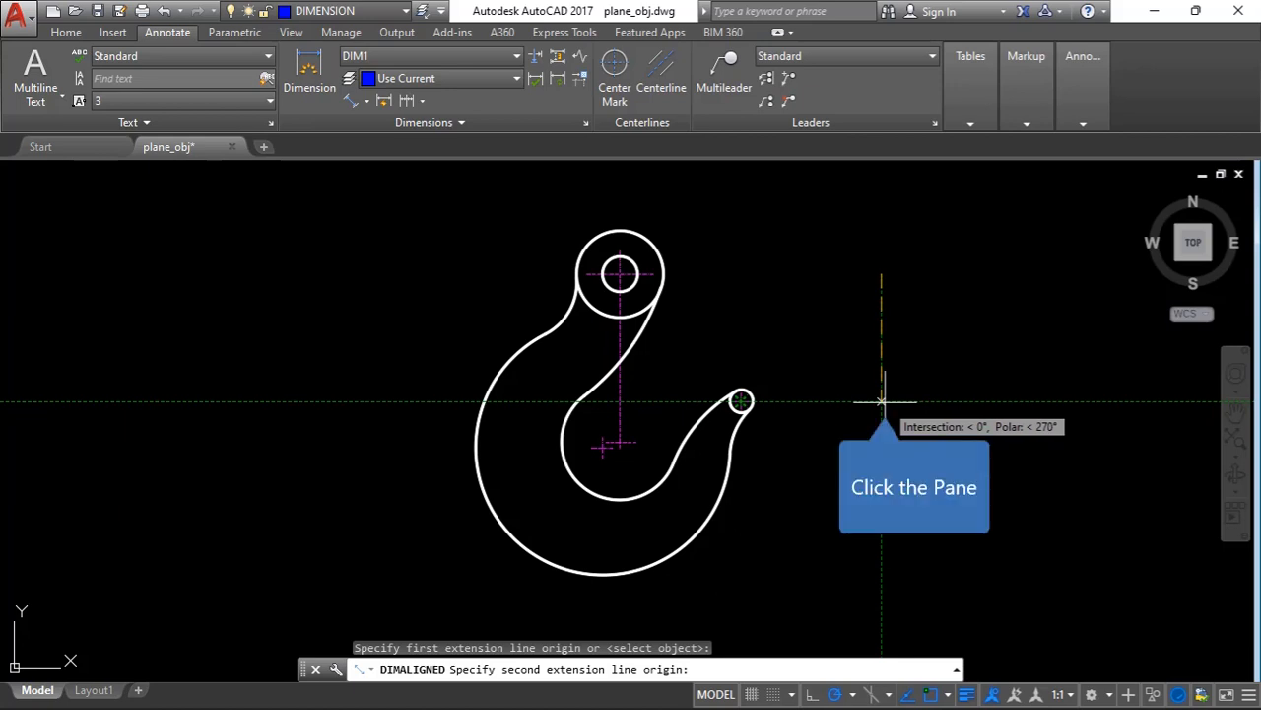
{"action": "left_click", "coordinate": [882, 402]}
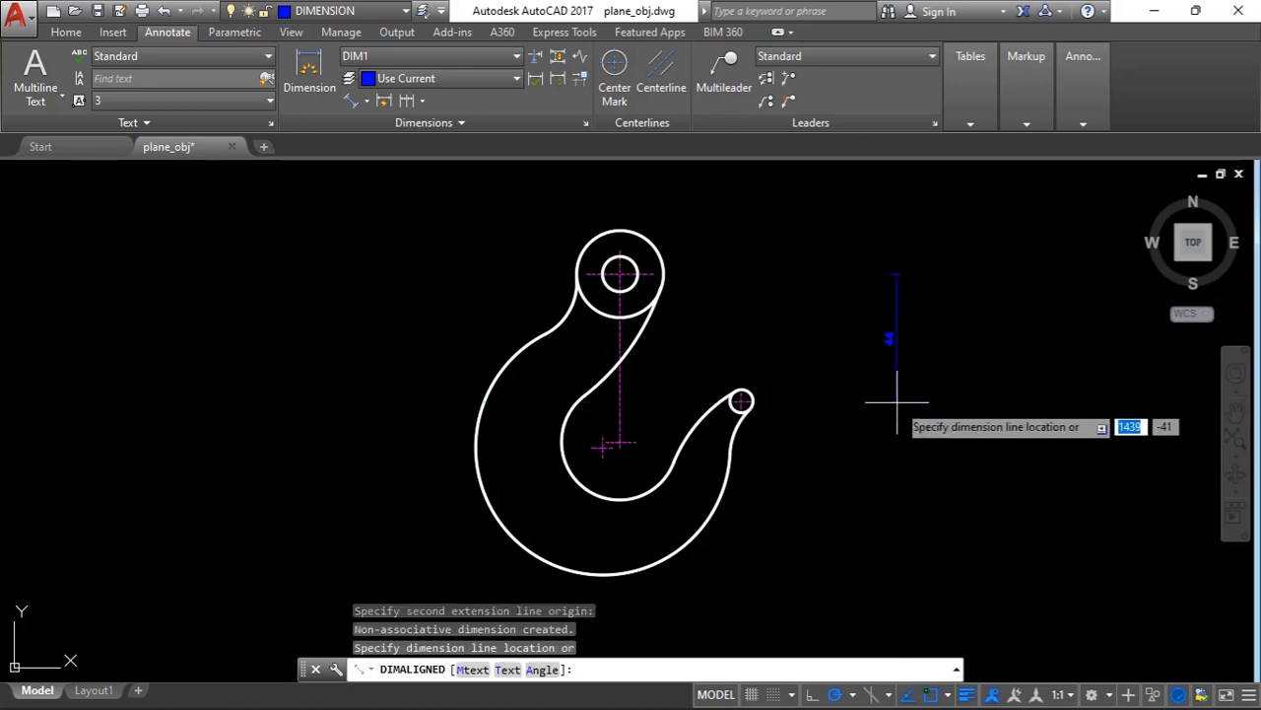
{"action": "scroll", "coordinate": [903, 402], "scroll_direction": "up", "scroll_amount": 3}
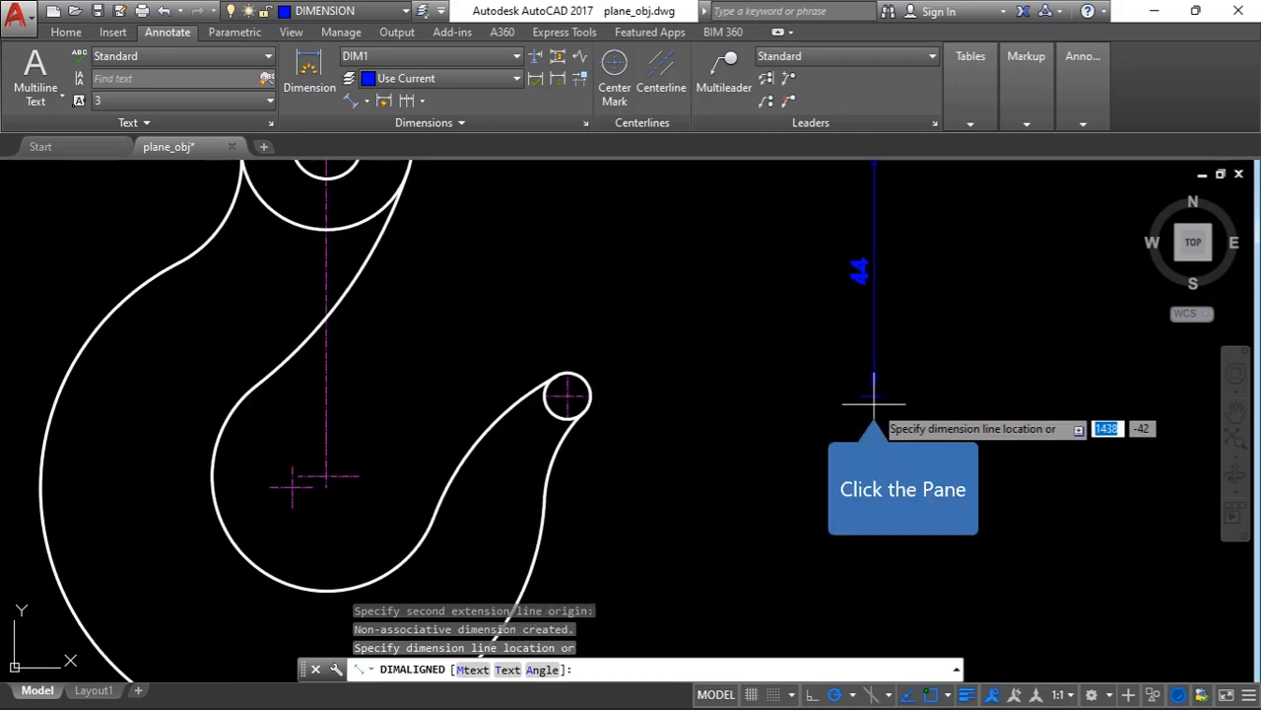
{"action": "left_click", "coordinate": [875, 403]}
- Continue with an aligned dimension from the tip circle's center level down to the inner arc's center level, in line with the first dimension
{"action": "scroll", "coordinate": [907, 394], "scroll_direction": "down", "scroll_amount": 3}
{"action": "scroll", "coordinate": [884, 424], "scroll_direction": "up", "scroll_amount": 1}
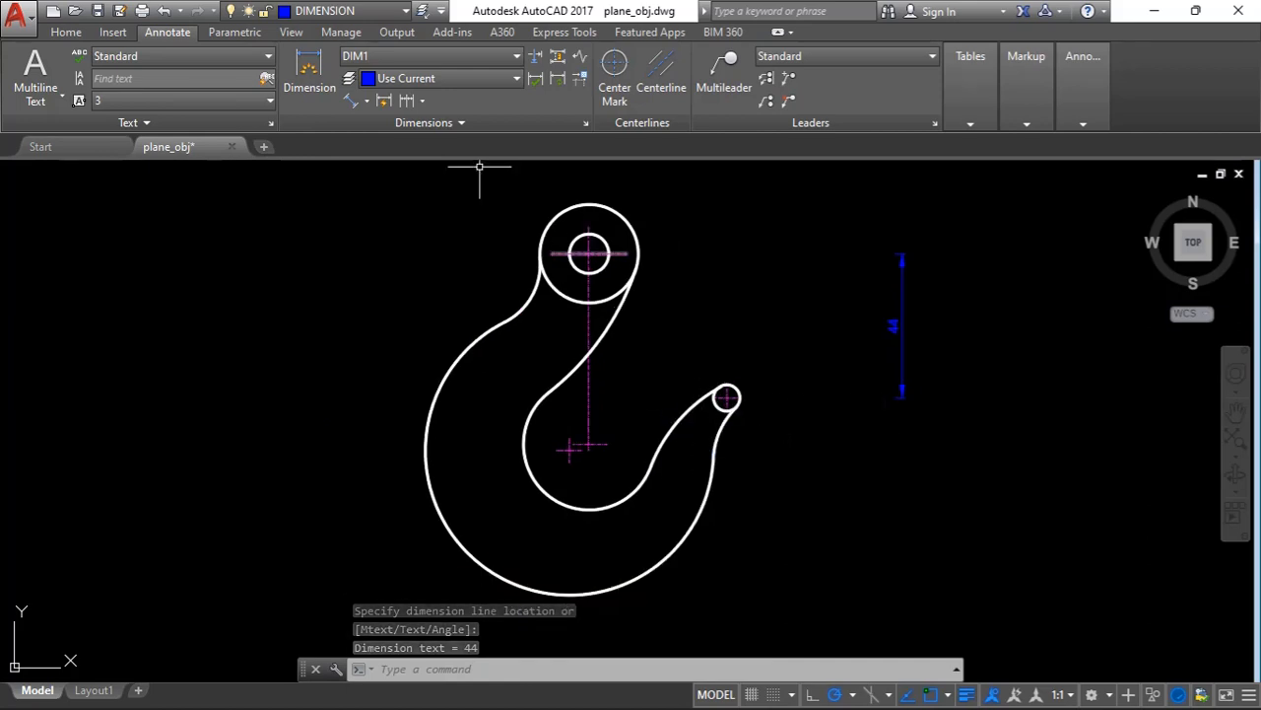
{"action": "left_click", "coordinate": [351, 100]}
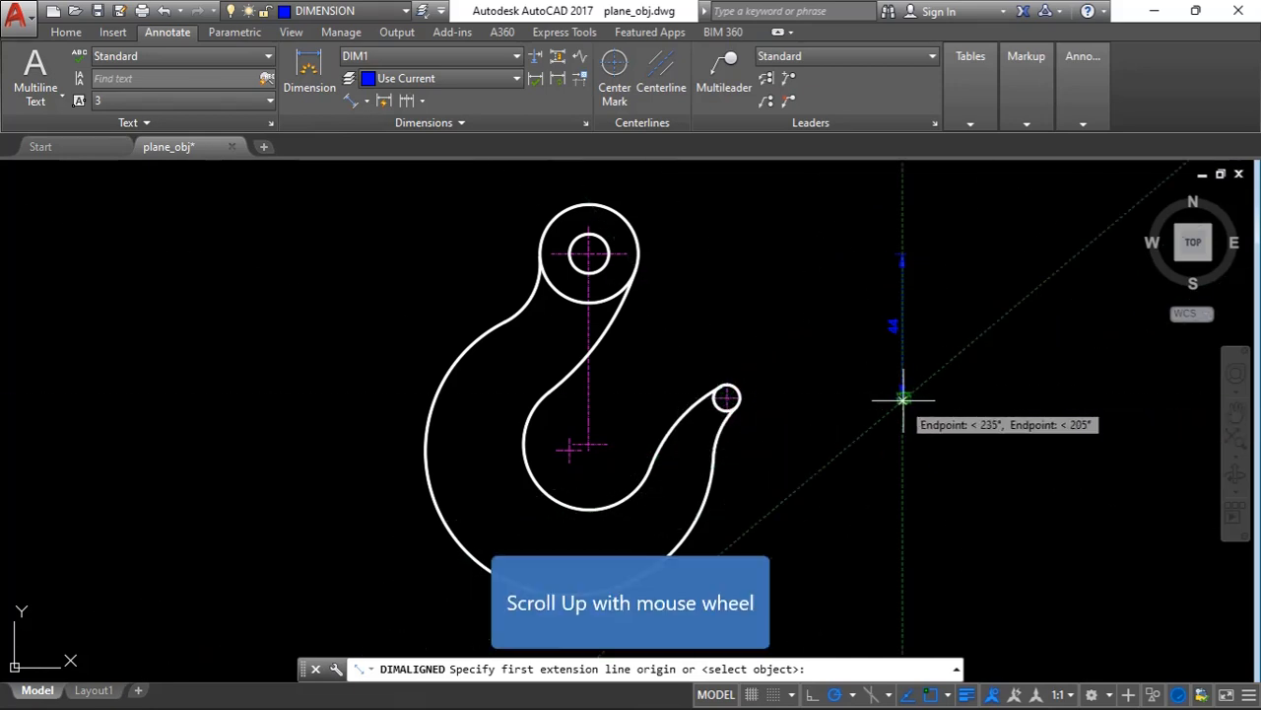
{"action": "scroll", "coordinate": [903, 399], "scroll_direction": "up", "scroll_amount": 4}
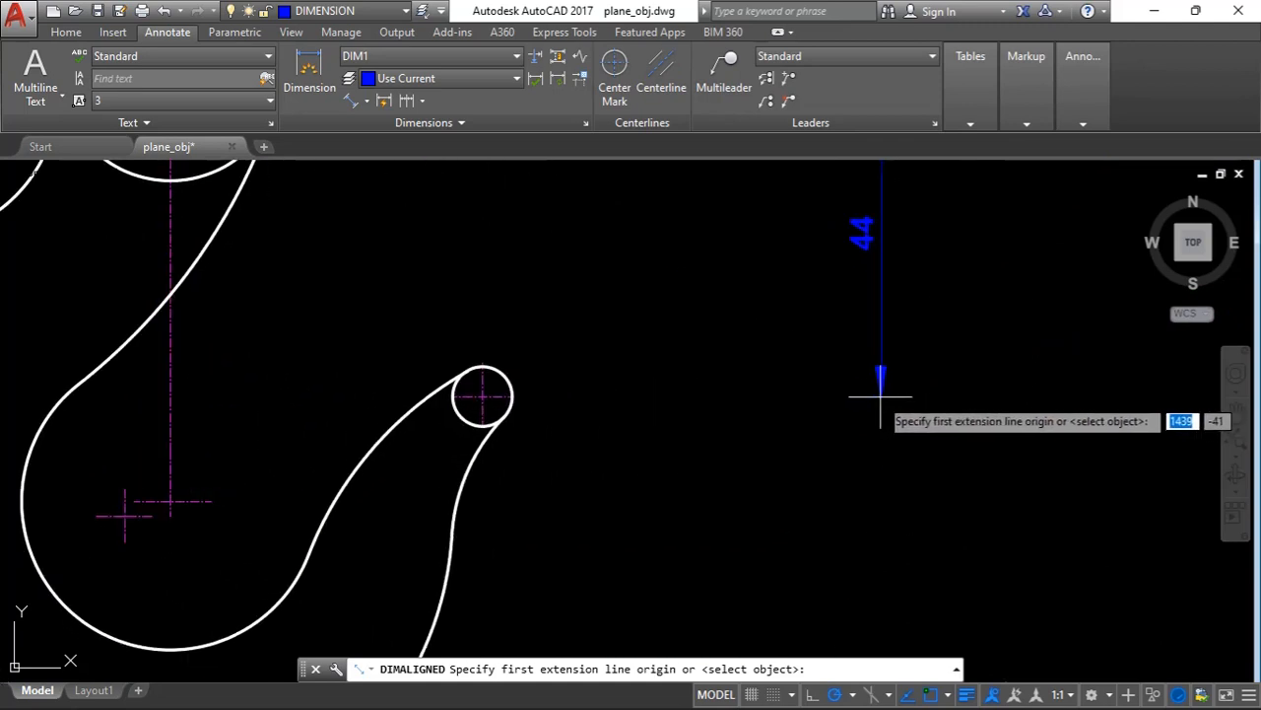
{"action": "left_click", "coordinate": [881, 397]}
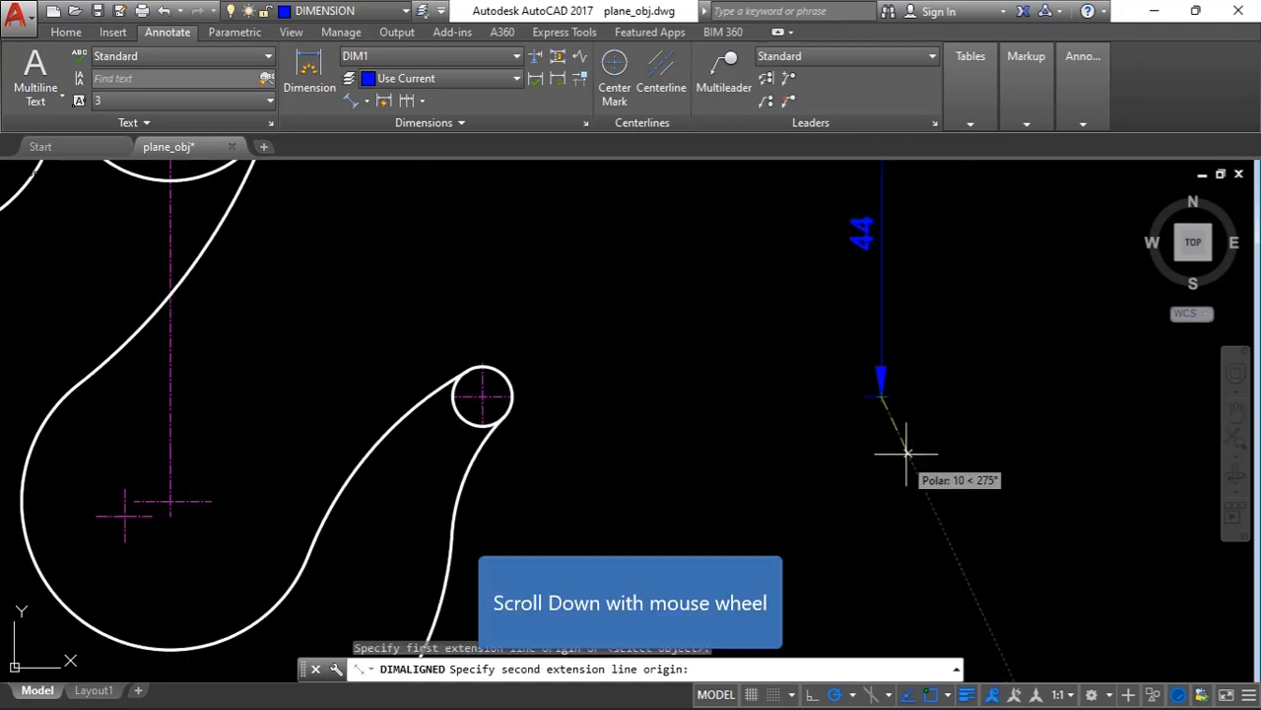
{"action": "scroll", "coordinate": [902, 424], "scroll_direction": "down", "scroll_amount": 4}
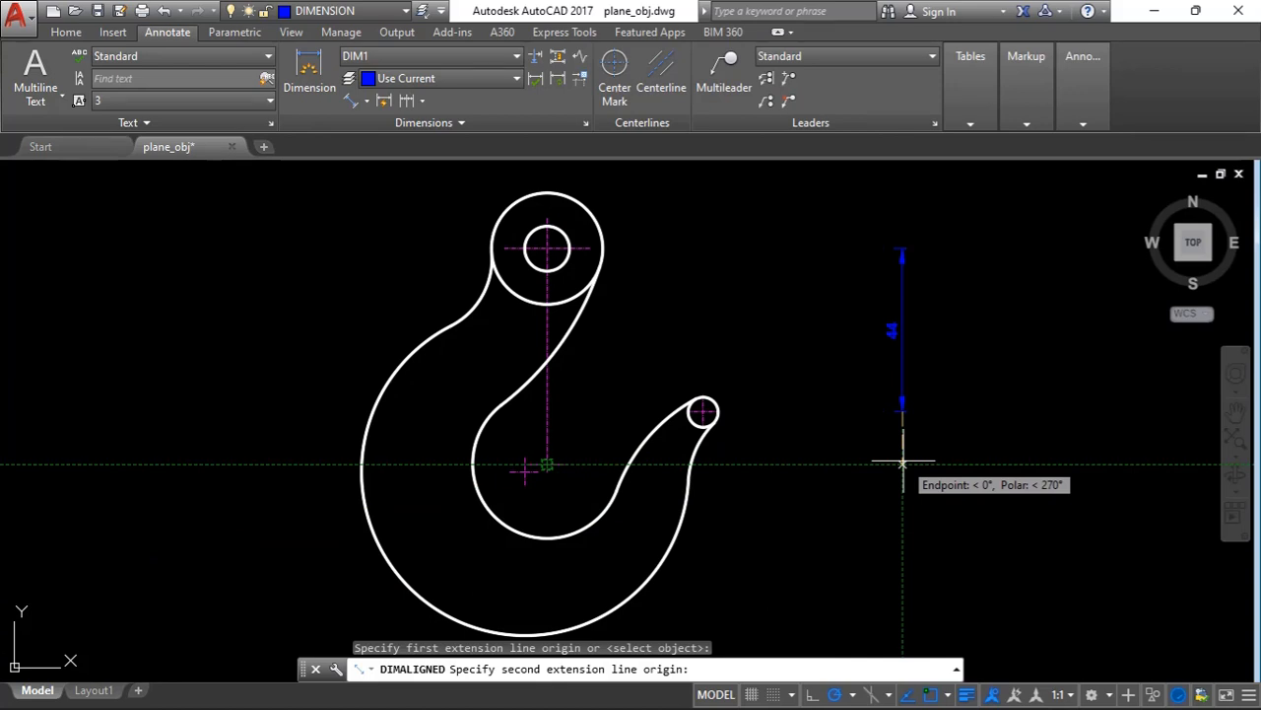
{"action": "left_click", "coordinate": [902, 461]}
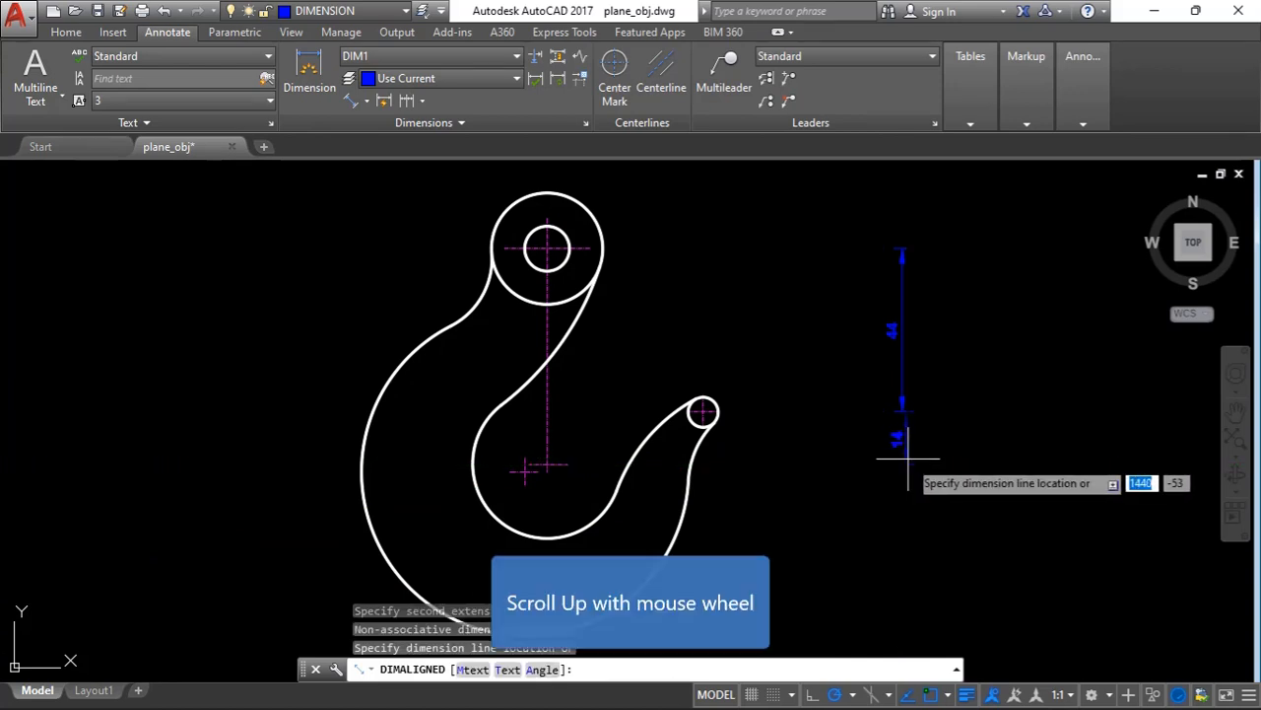
{"action": "scroll", "coordinate": [897, 463], "scroll_direction": "up", "scroll_amount": 2}
{"action": "scroll", "coordinate": [897, 463], "scroll_direction": "up", "scroll_amount": 4}
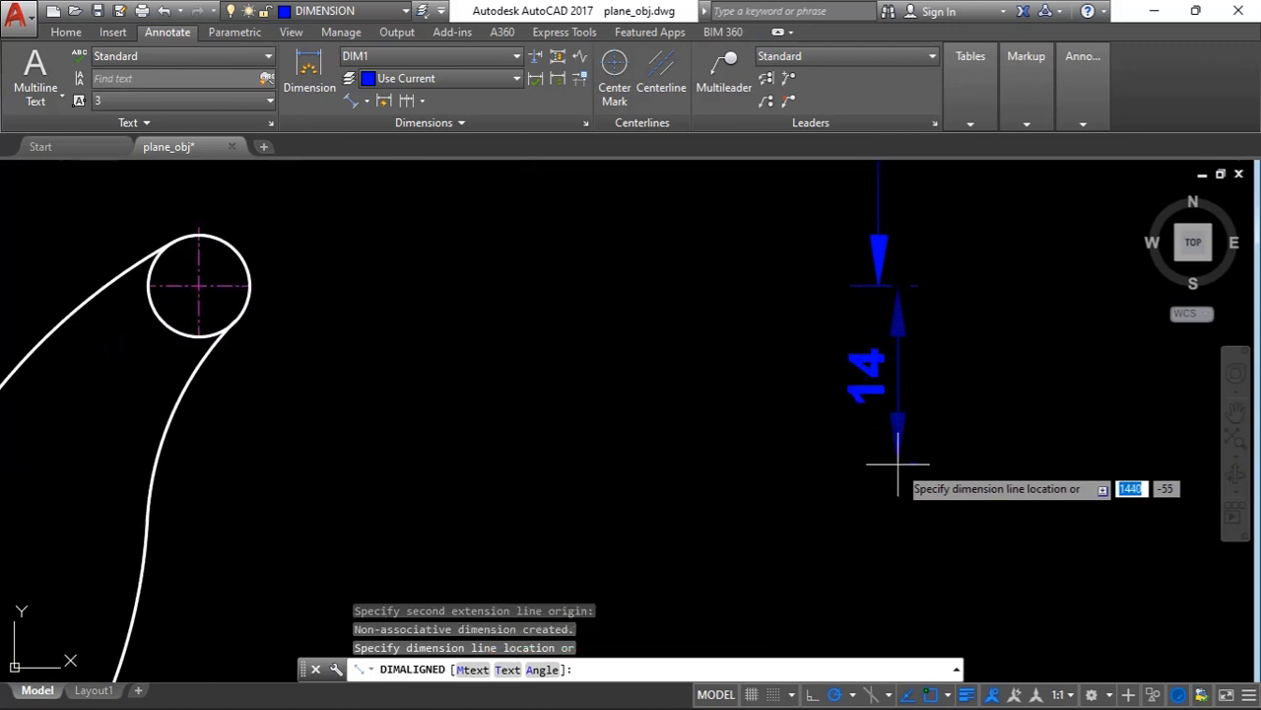
{"action": "left_click", "coordinate": [879, 285]}
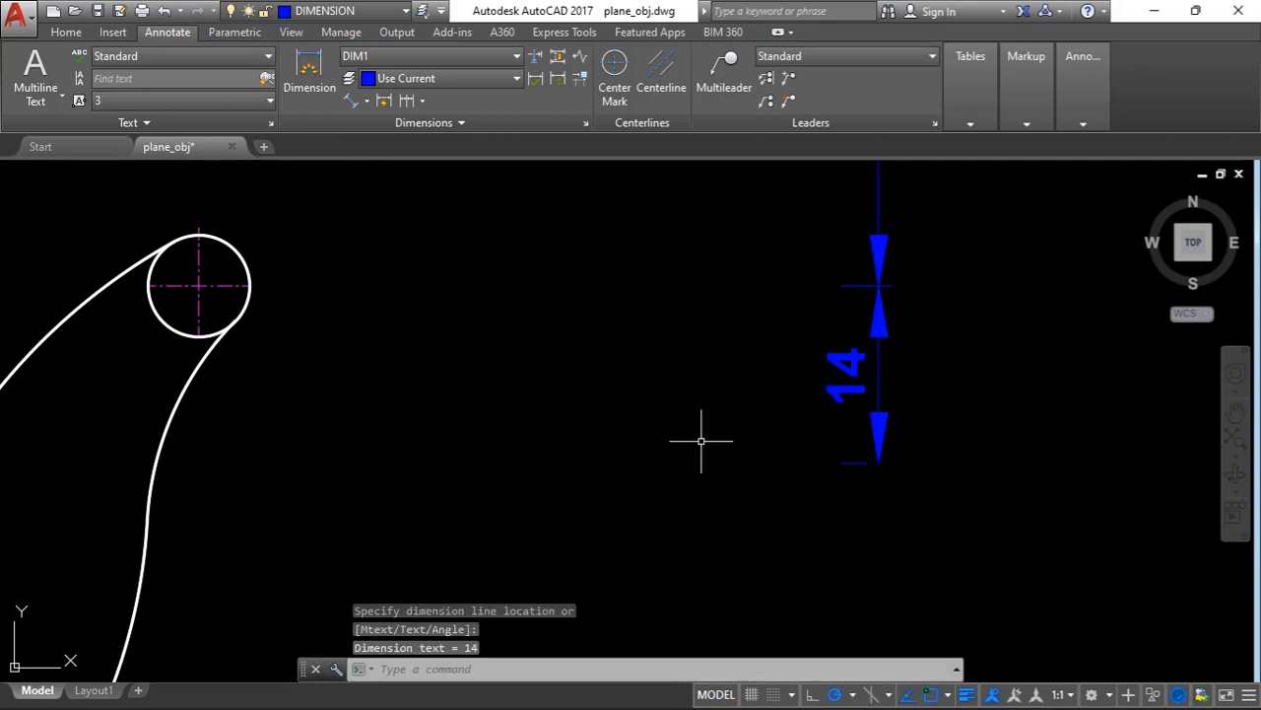
- Add an aligned dimension for the vertical offset between the inner and outer arc centers, in line with the two dimensions above
{"action": "scroll", "coordinate": [883, 364], "scroll_direction": "down", "scroll_amount": 5}
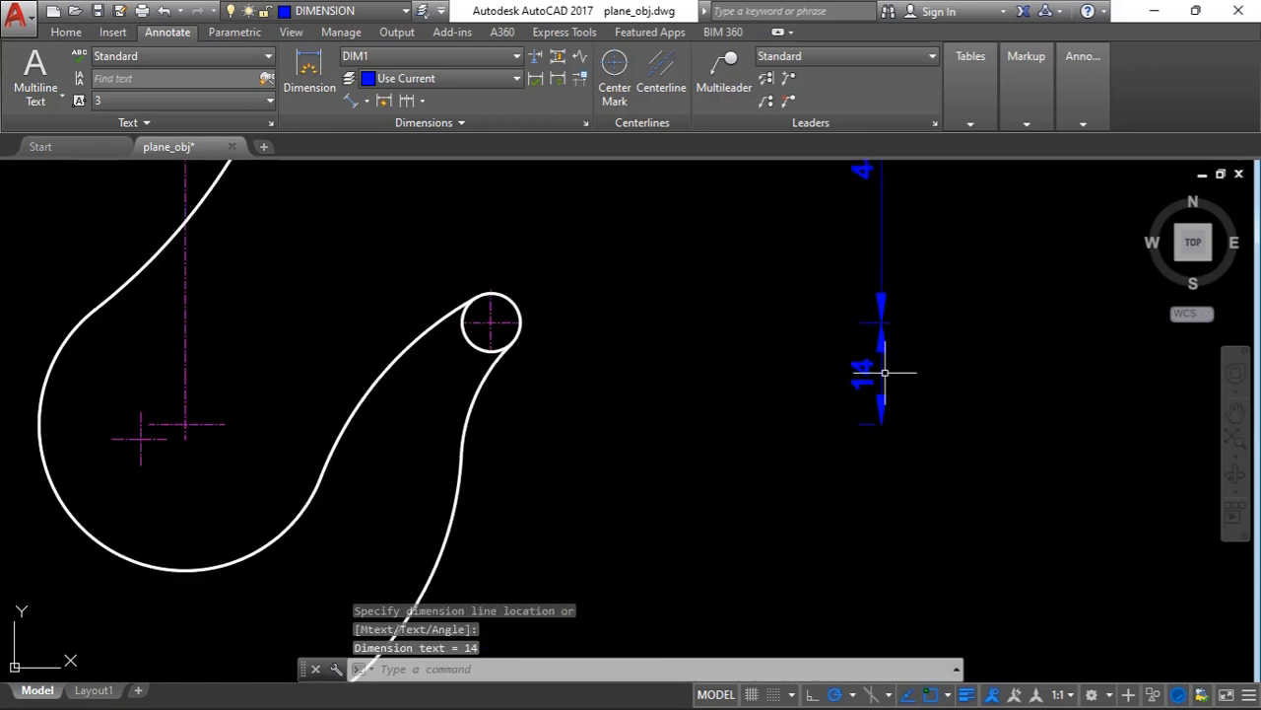
{"action": "scroll", "coordinate": [721, 437], "scroll_direction": "up", "scroll_amount": 3}
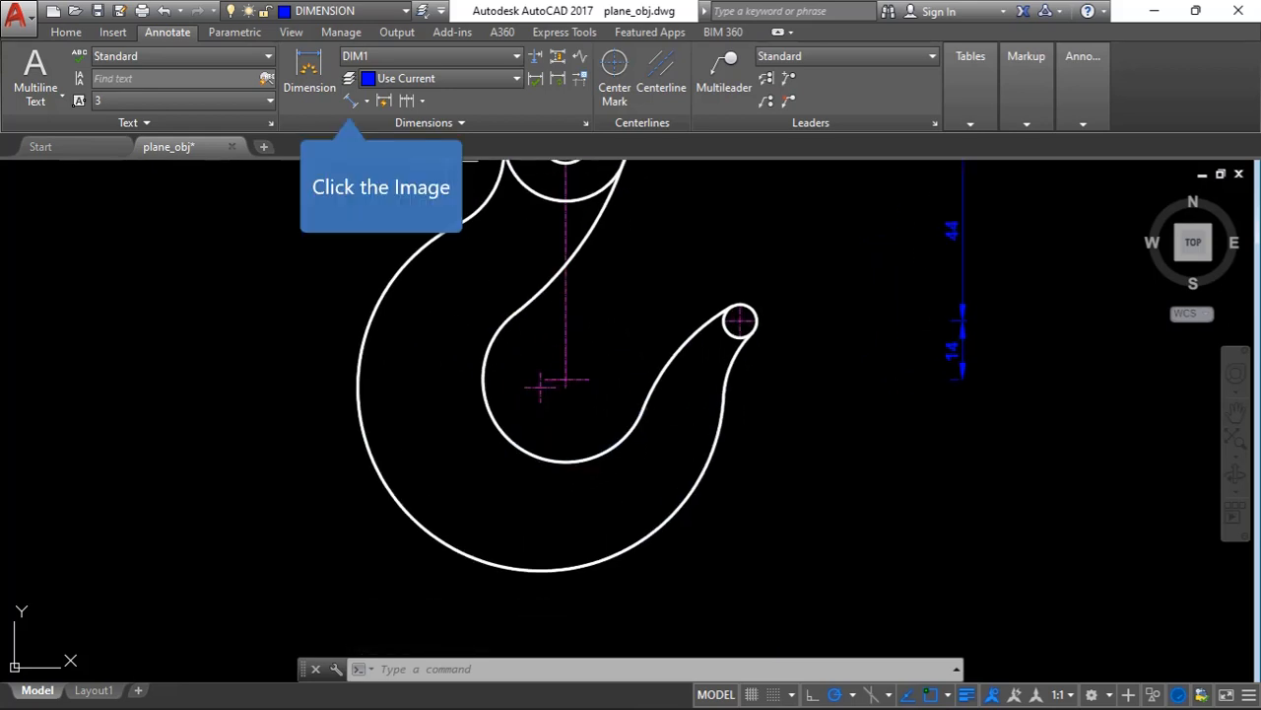
{"action": "left_click", "coordinate": [350, 99]}
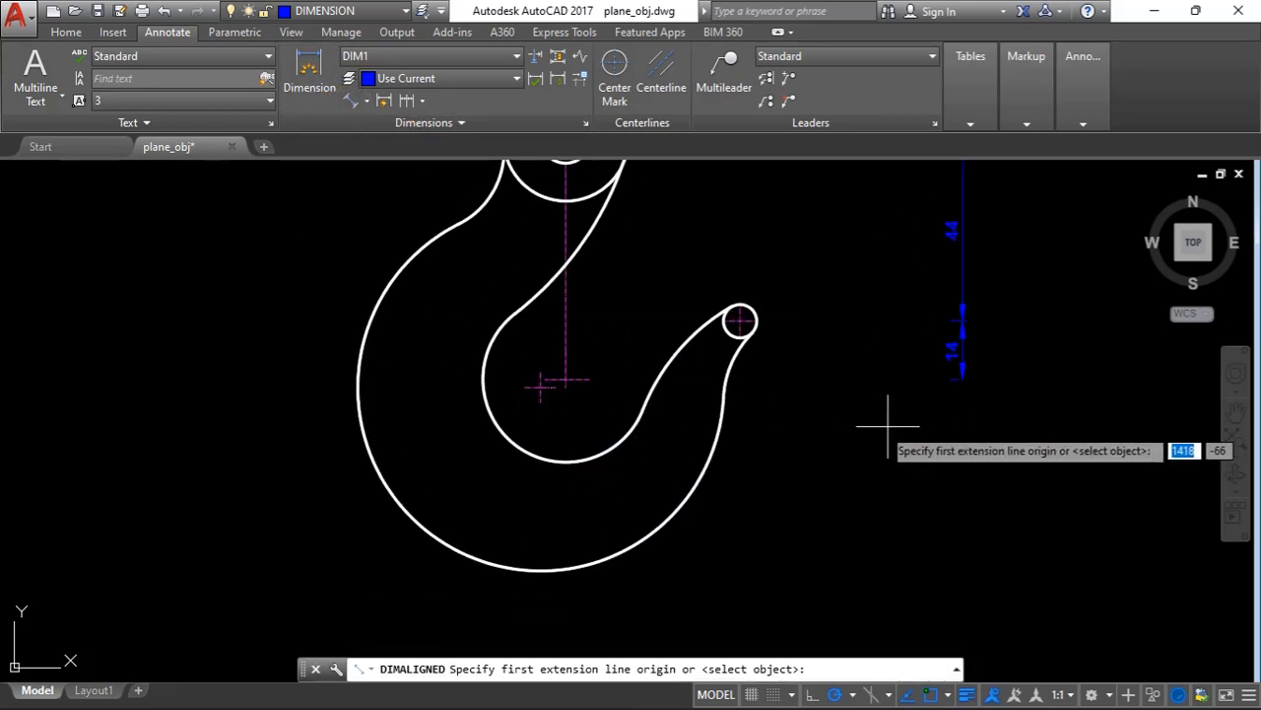
{"action": "left_click", "coordinate": [963, 378]}
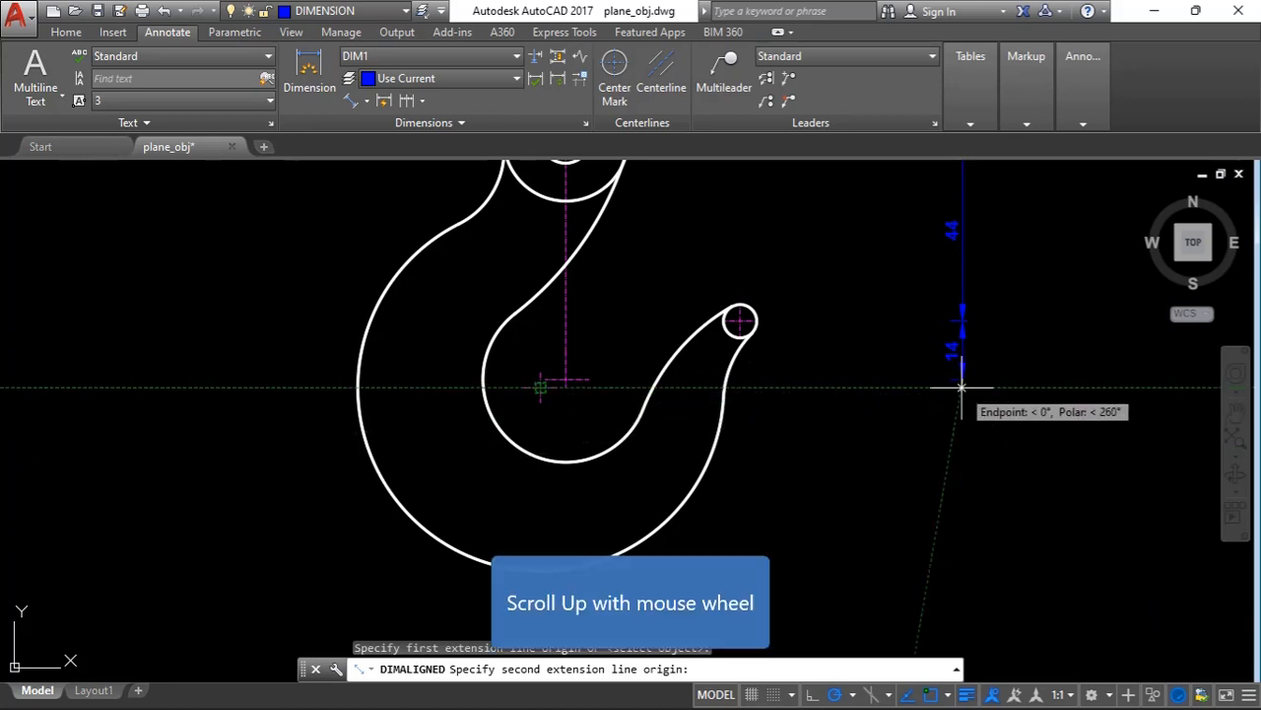
{"action": "scroll", "coordinate": [961, 384], "scroll_direction": "up", "scroll_amount": 2}
{"action": "scroll", "coordinate": [951, 392], "scroll_direction": "up", "scroll_amount": 2}
{"action": "scroll", "coordinate": [949, 394], "scroll_direction": "down", "scroll_amount": 1}
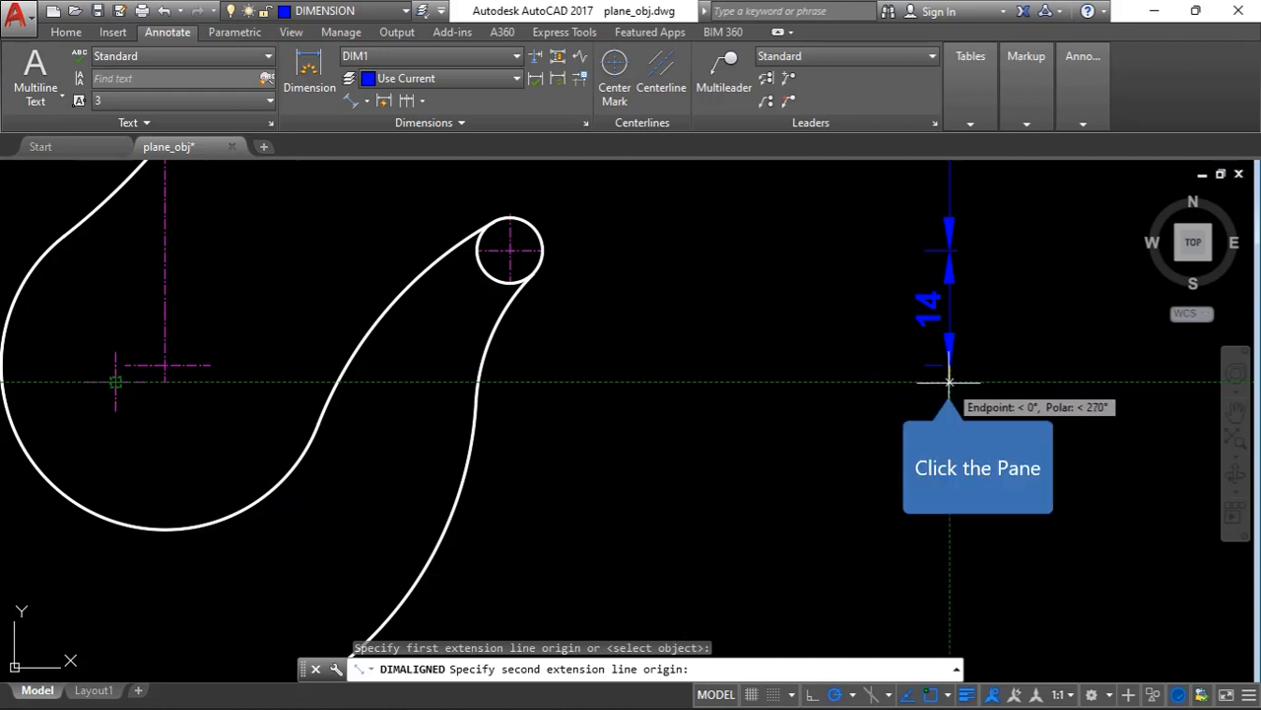
{"action": "left_click", "coordinate": [949, 381]}
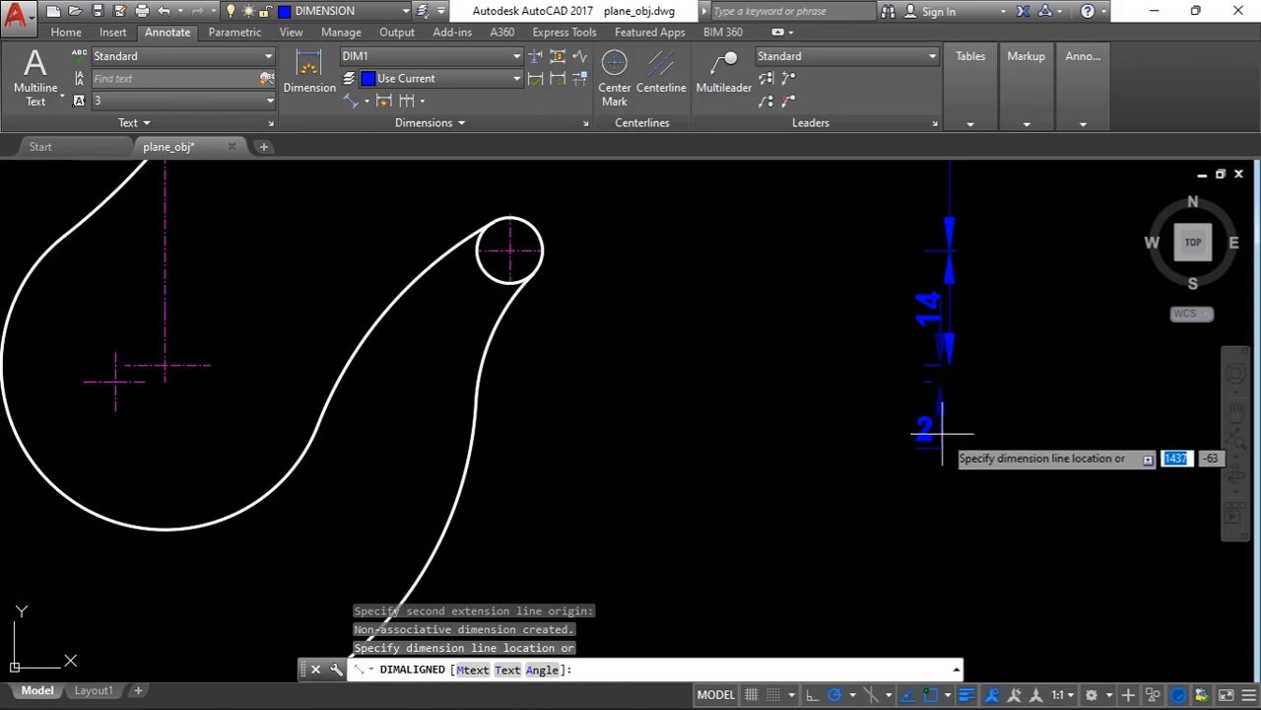
{"action": "left_click", "coordinate": [949, 368]}
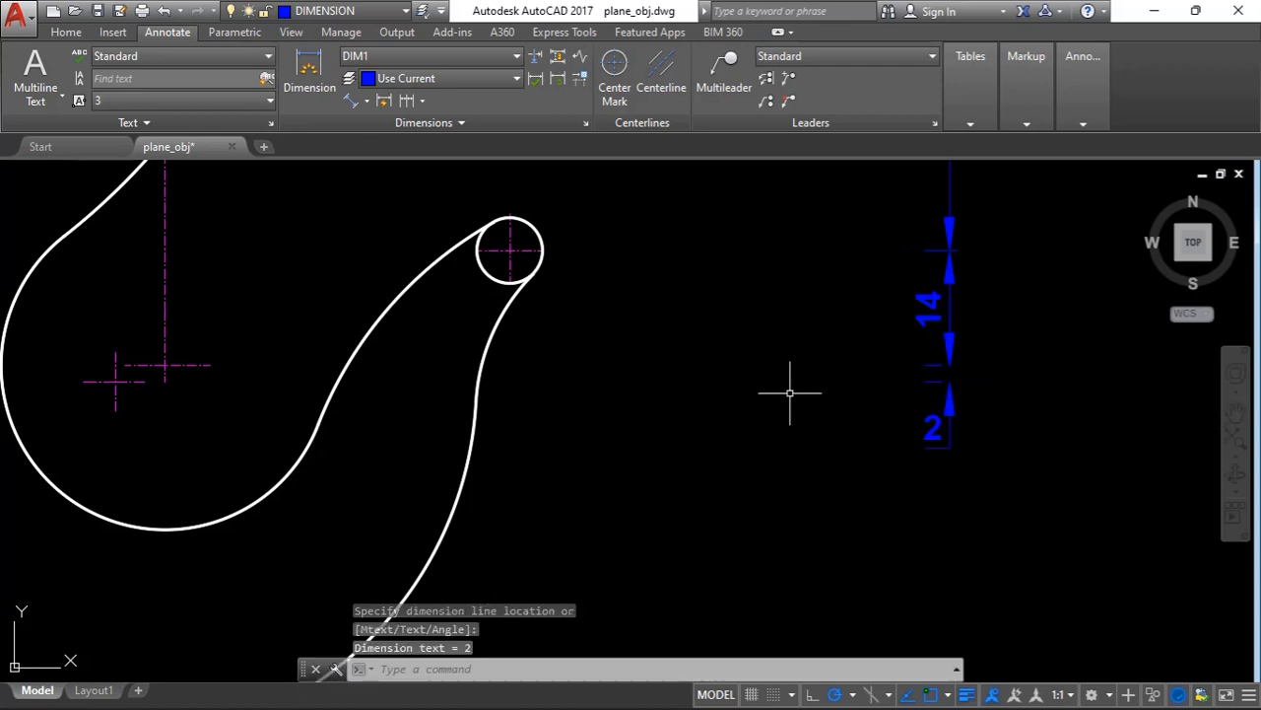
{"action": "scroll", "coordinate": [976, 439], "scroll_direction": "down", "scroll_amount": 3}
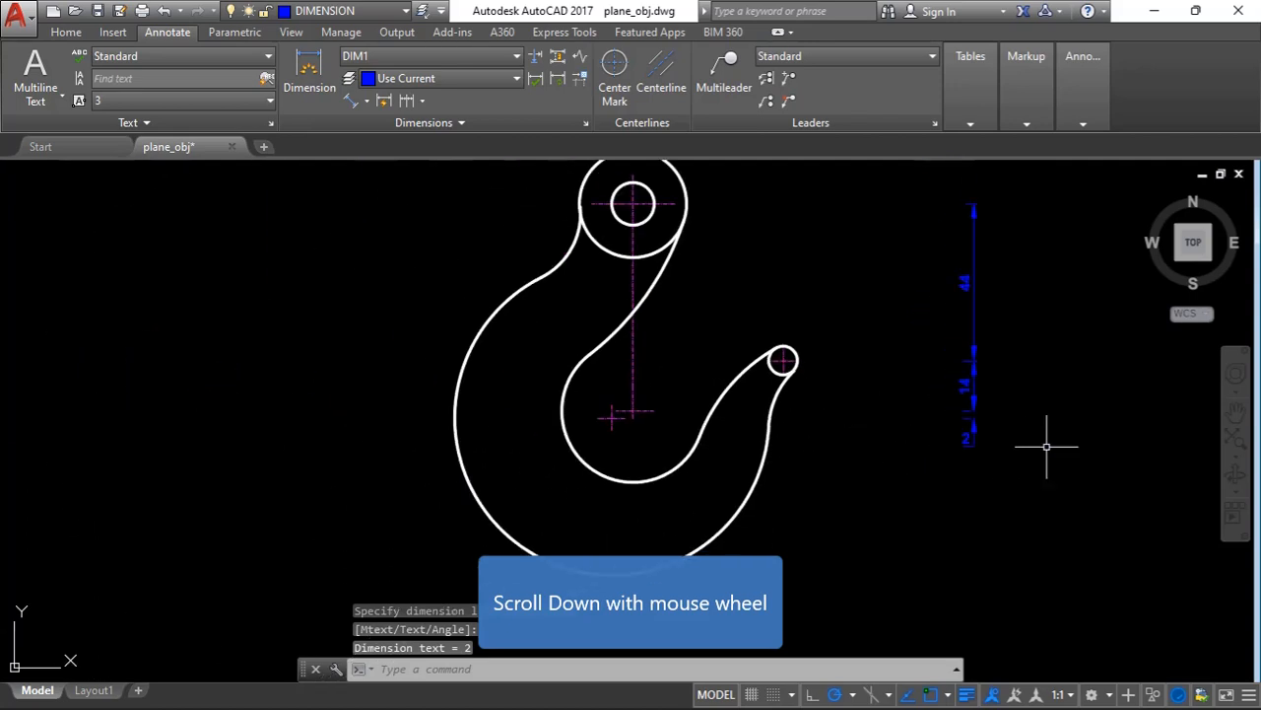
{"action": "scroll", "coordinate": [747, 414], "scroll_direction": "up", "scroll_amount": 2}
{"action": "scroll", "coordinate": [759, 389], "scroll_direction": "down", "scroll_amount": 4}
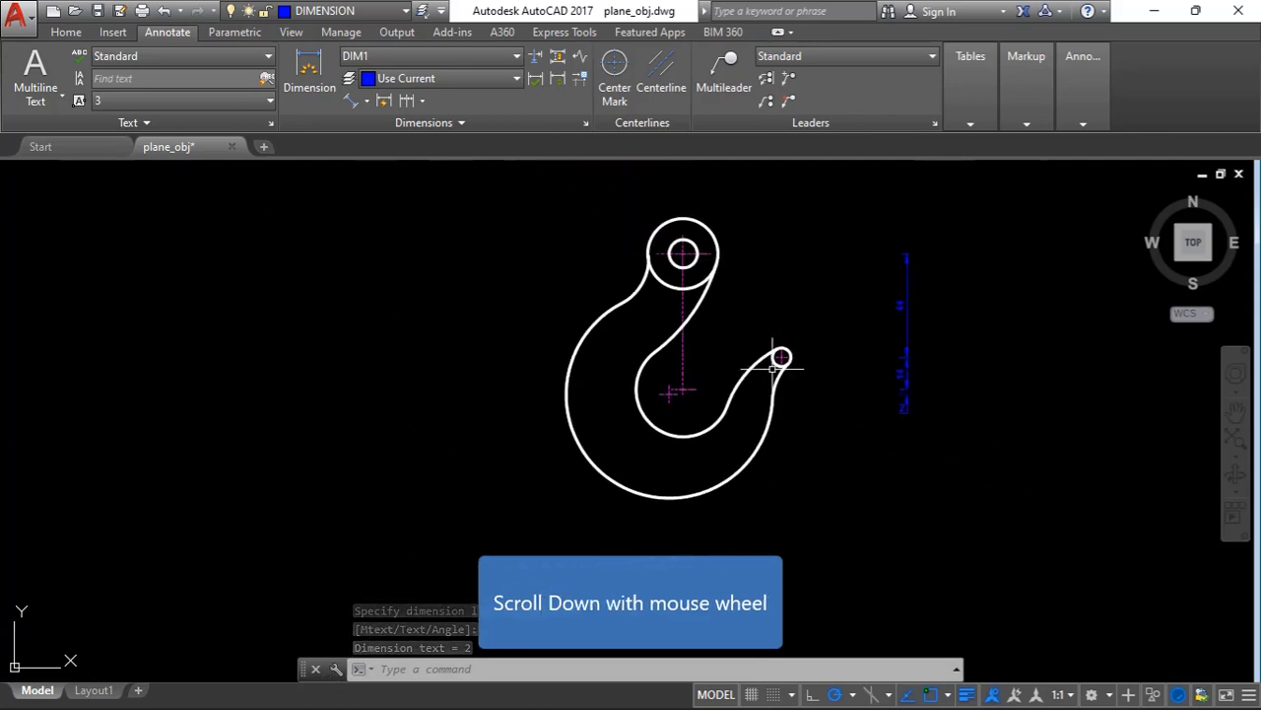
- Add an aligned dimension below the hook for the horizontal distance from the small tip circle's center to the inner arc's center
{"action": "scroll", "coordinate": [738, 443], "scroll_direction": "up", "scroll_amount": 4}
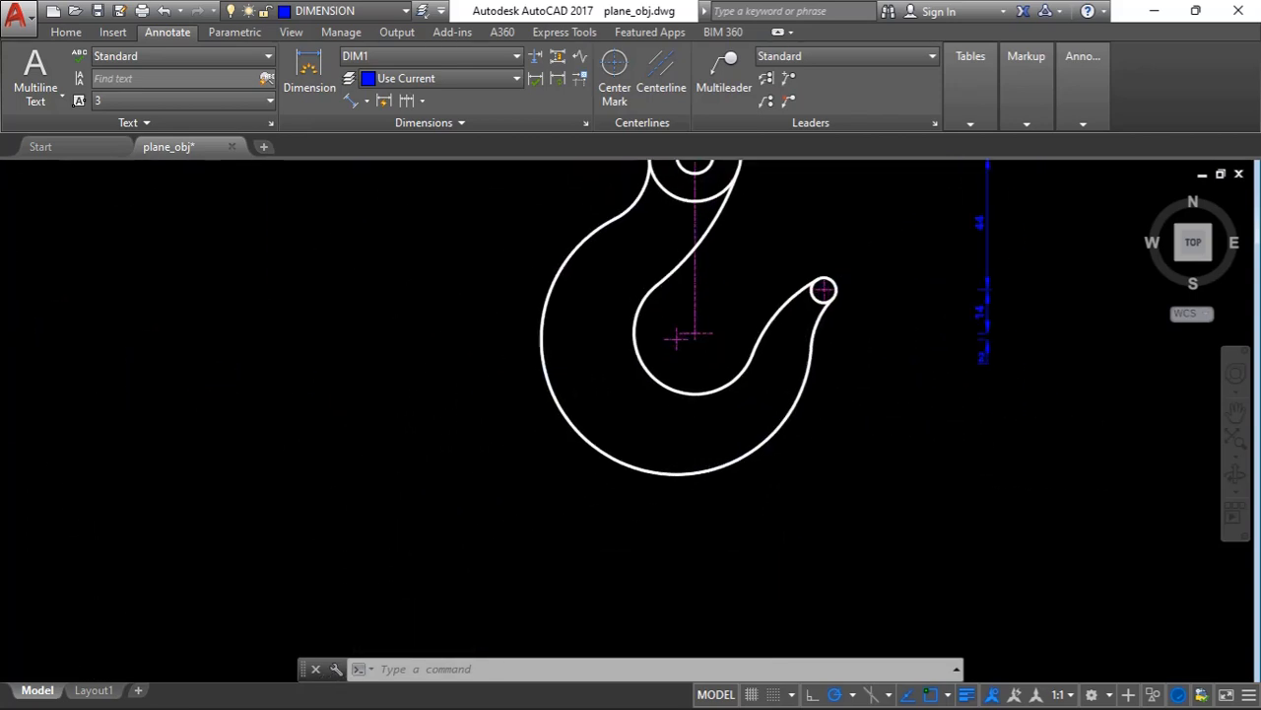
{"action": "scroll", "coordinate": [779, 454], "scroll_direction": "up", "scroll_amount": 2}
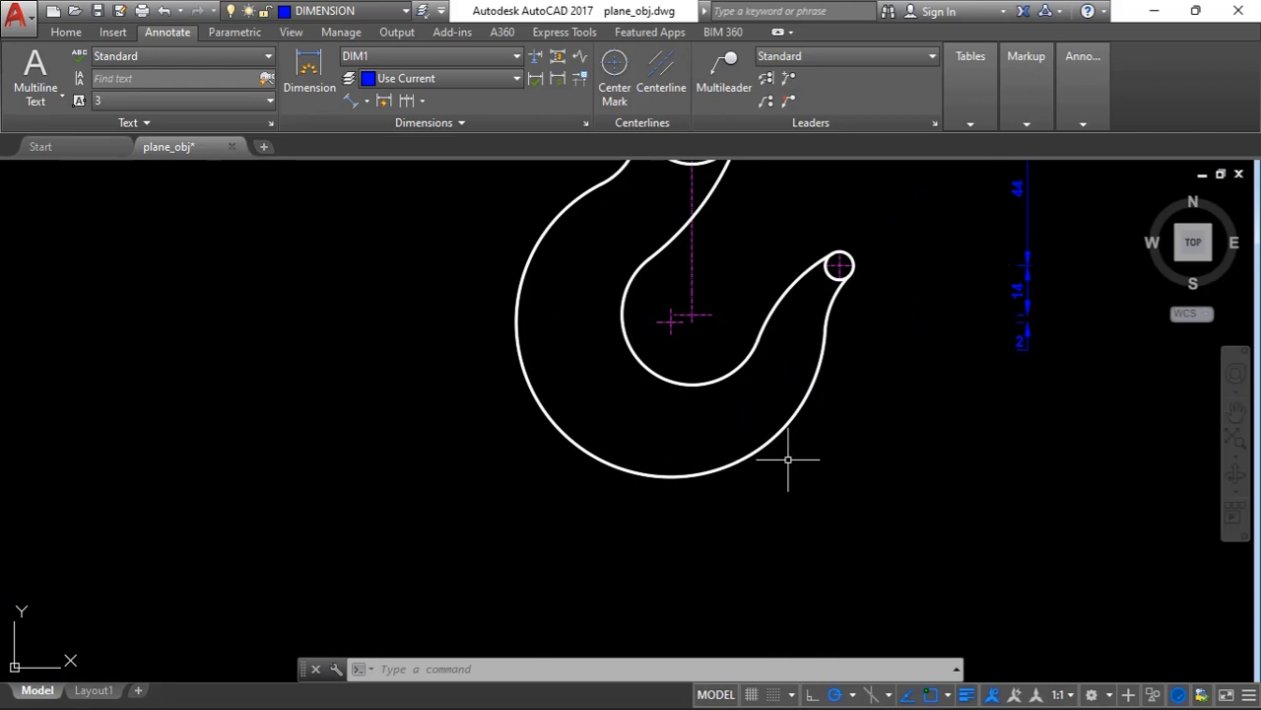
{"action": "left_click", "coordinate": [357, 106]}
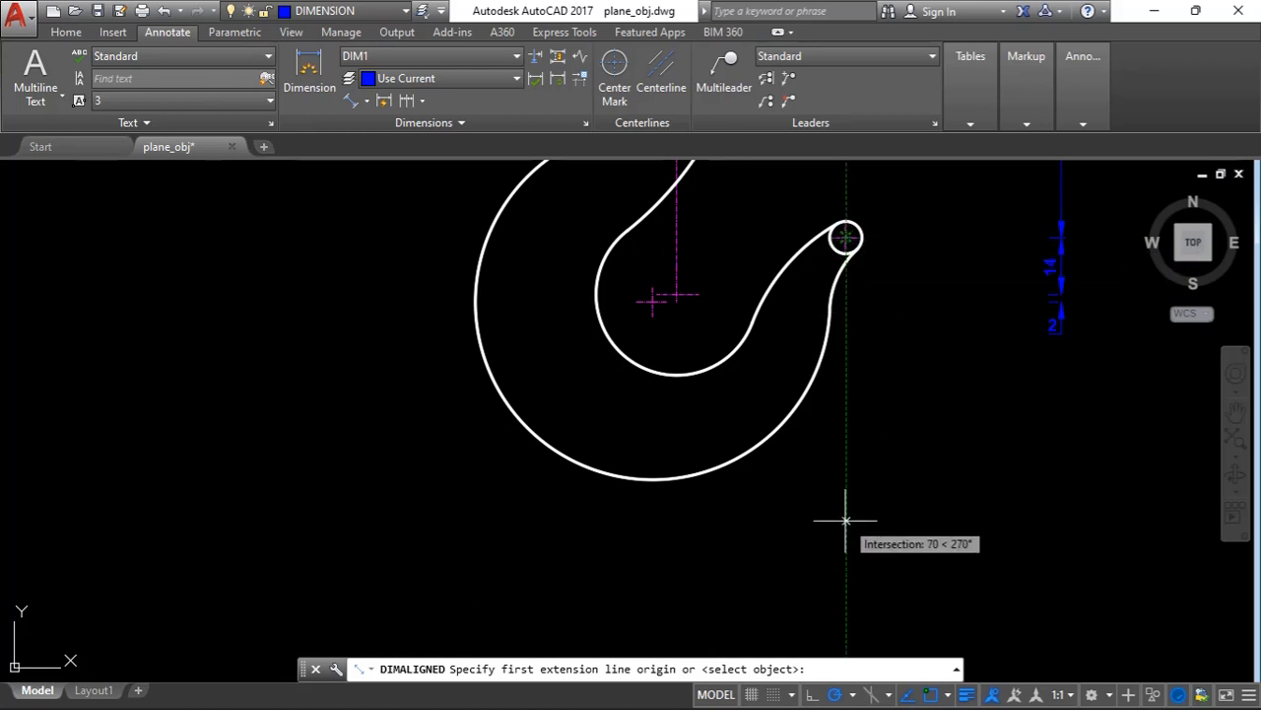
{"action": "left_click", "coordinate": [847, 579]}
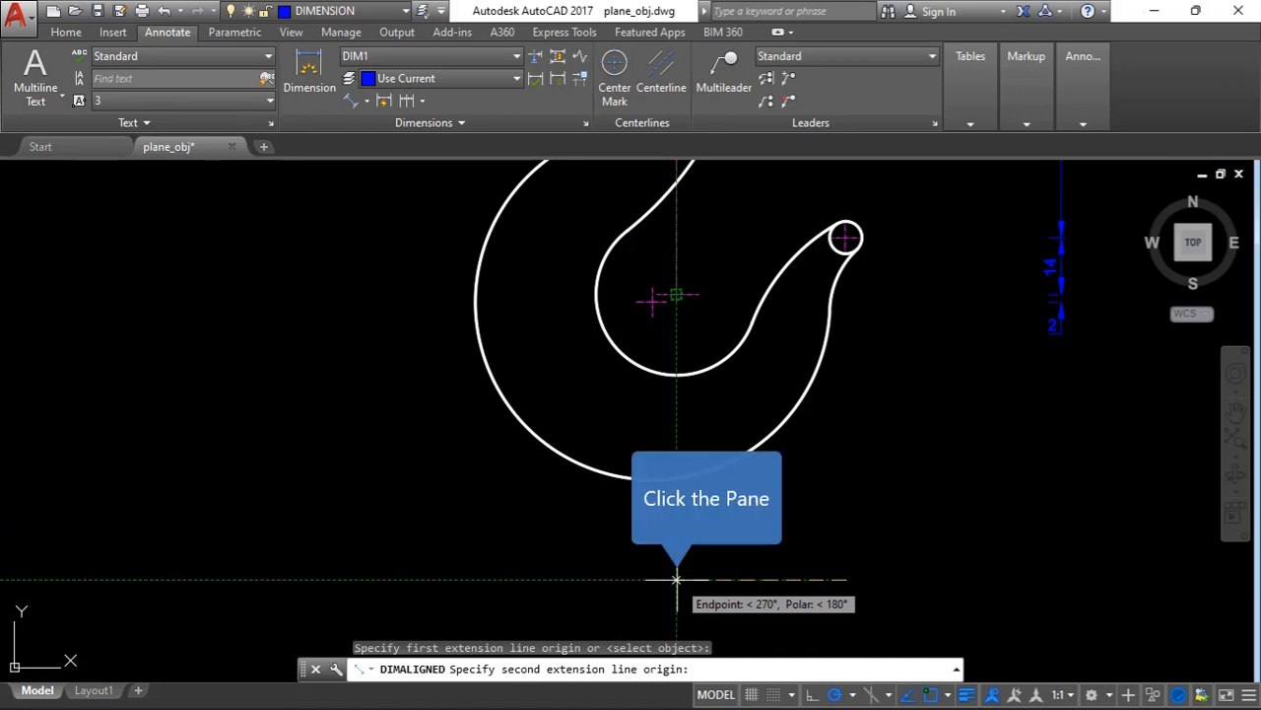
{"action": "left_click", "coordinate": [676, 580]}
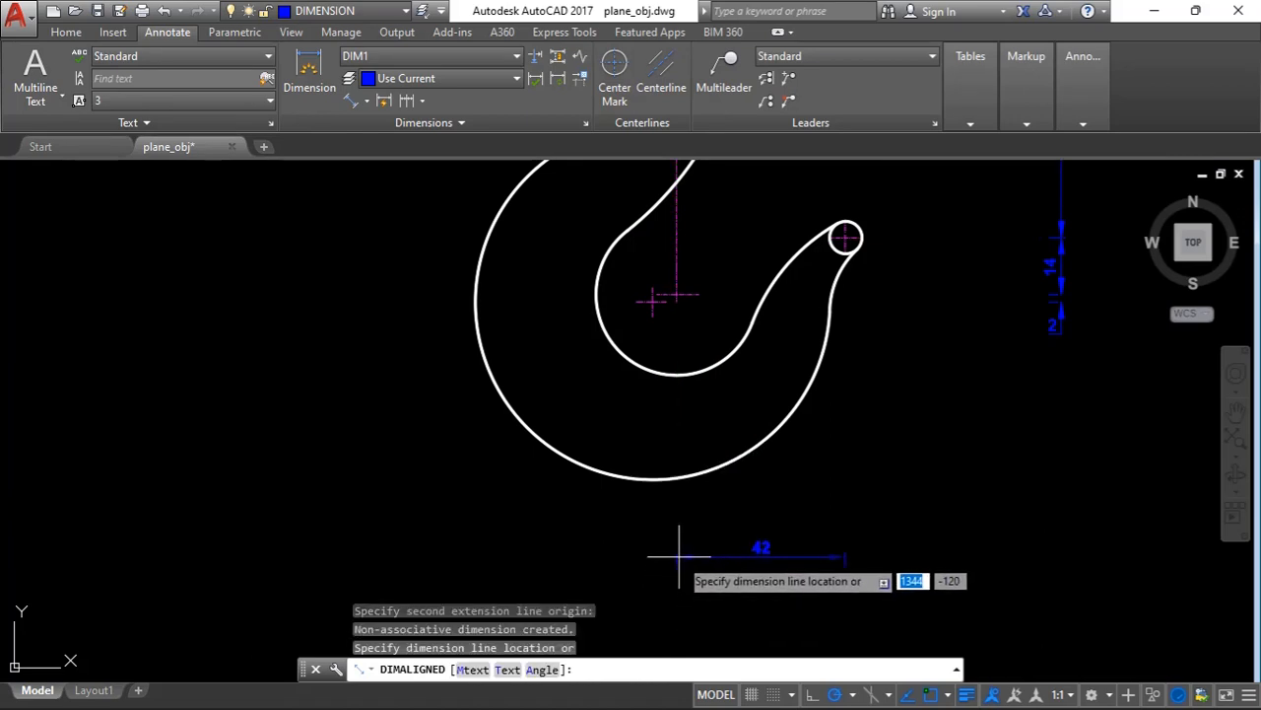
{"action": "left_click", "coordinate": [678, 556]}
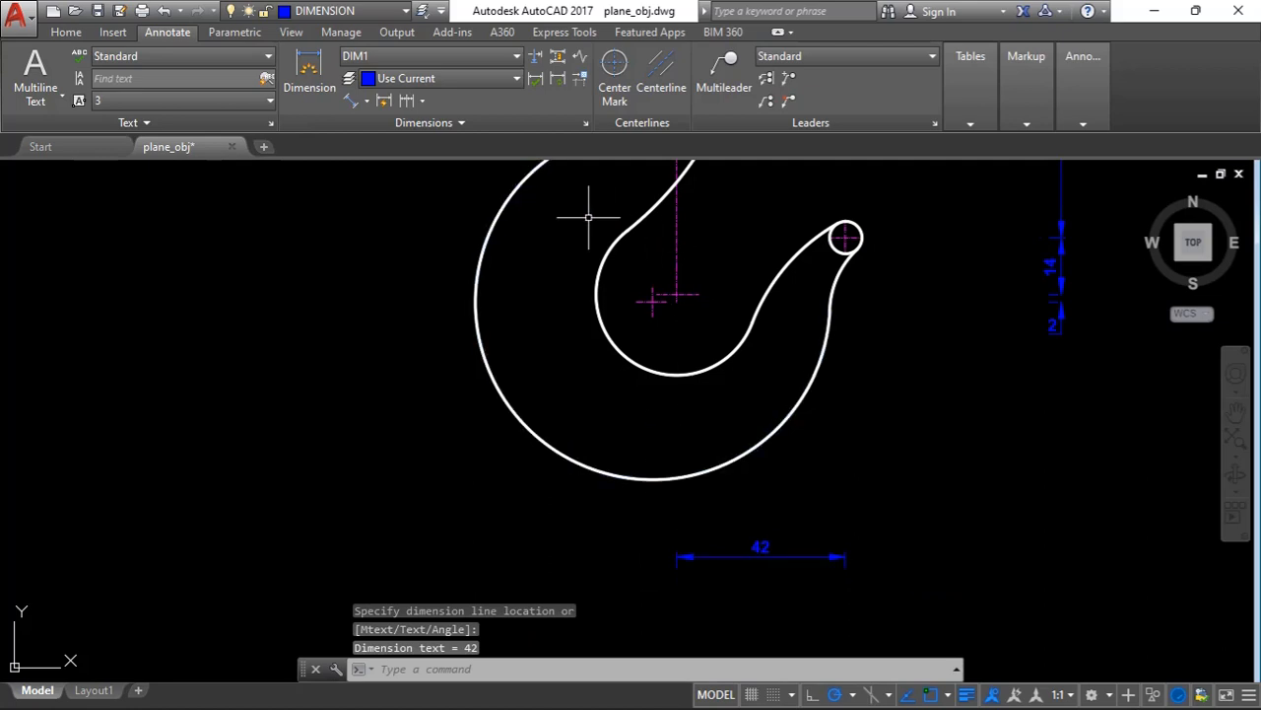
- Continue with an aligned dimension for the horizontal offset between the inner and outer arc centers, in line with the dimension below the hook
{"action": "left_click", "coordinate": [358, 102]}
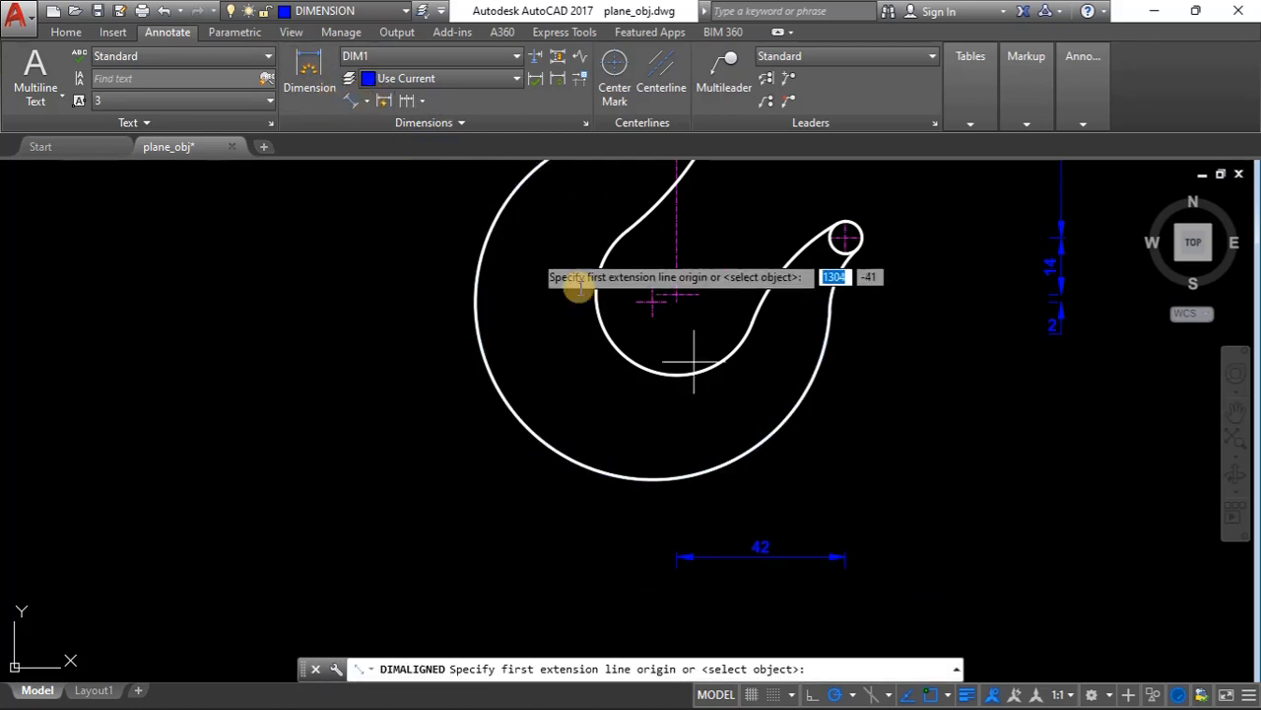
{"action": "left_click", "coordinate": [677, 555]}
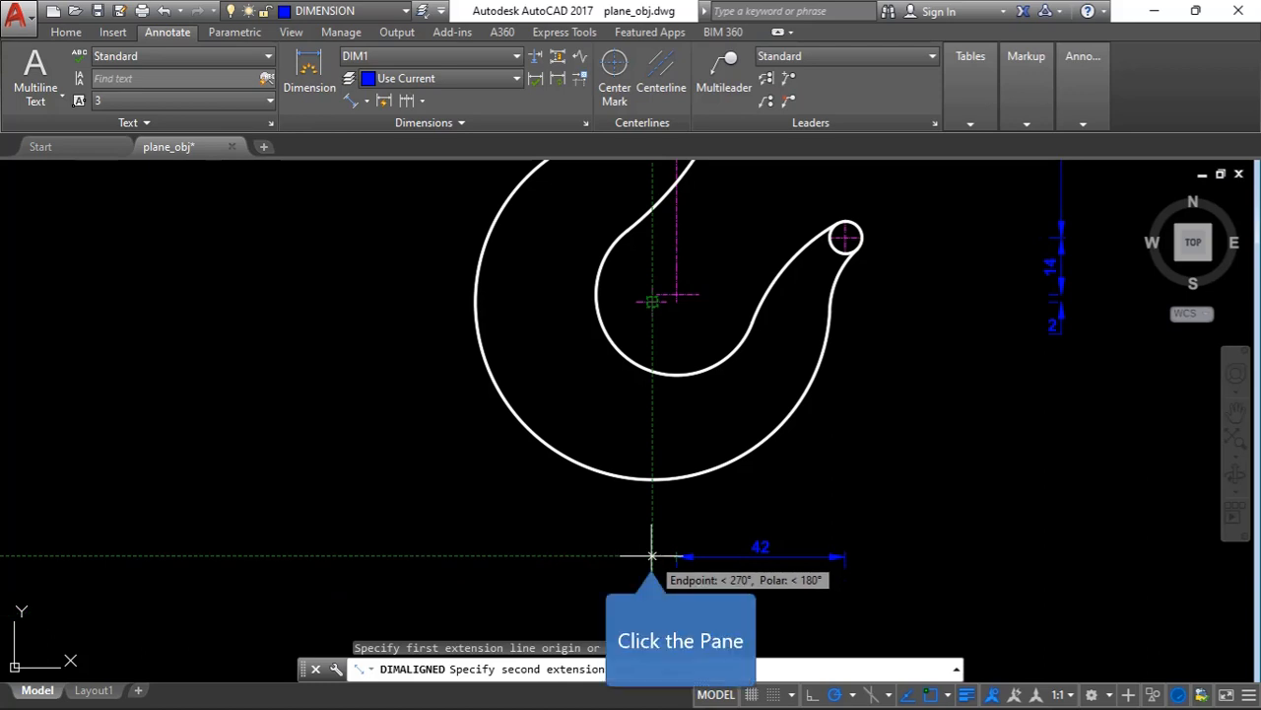
{"action": "left_click", "coordinate": [652, 555]}
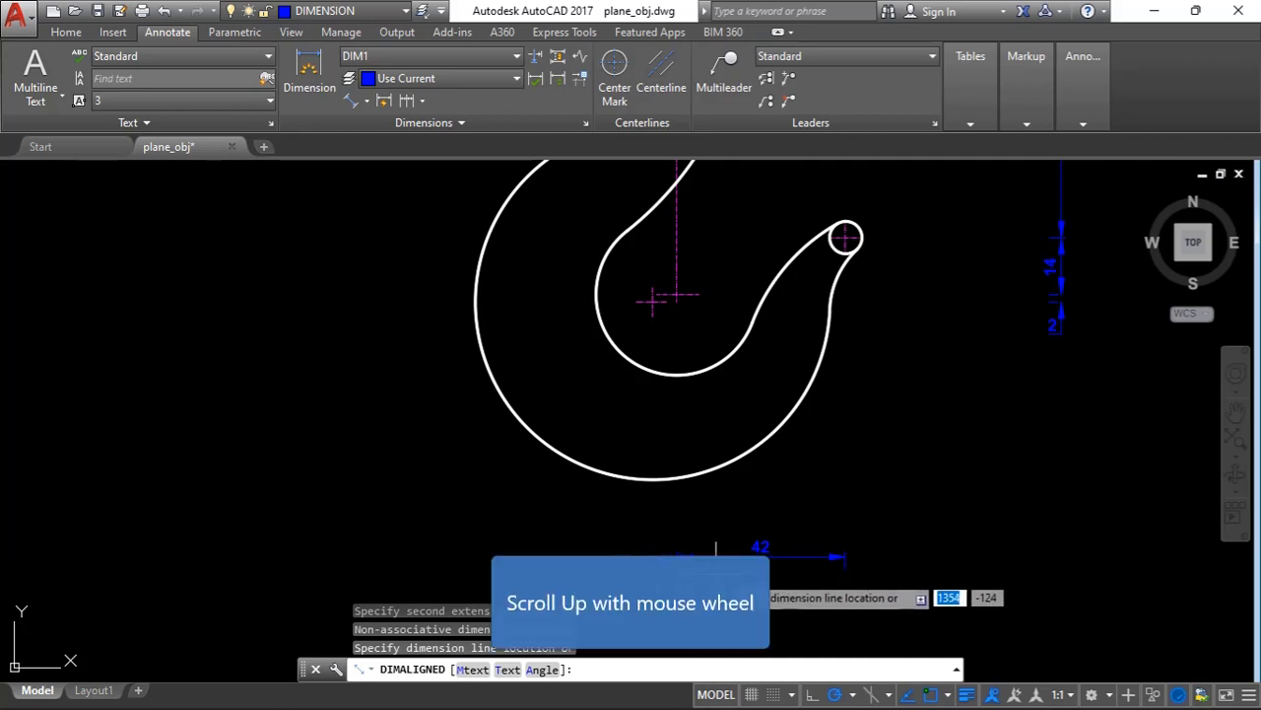
{"action": "scroll", "coordinate": [665, 564], "scroll_direction": "up", "scroll_amount": 3}
{"action": "scroll", "coordinate": [667, 566], "scroll_direction": "up", "scroll_amount": 5}
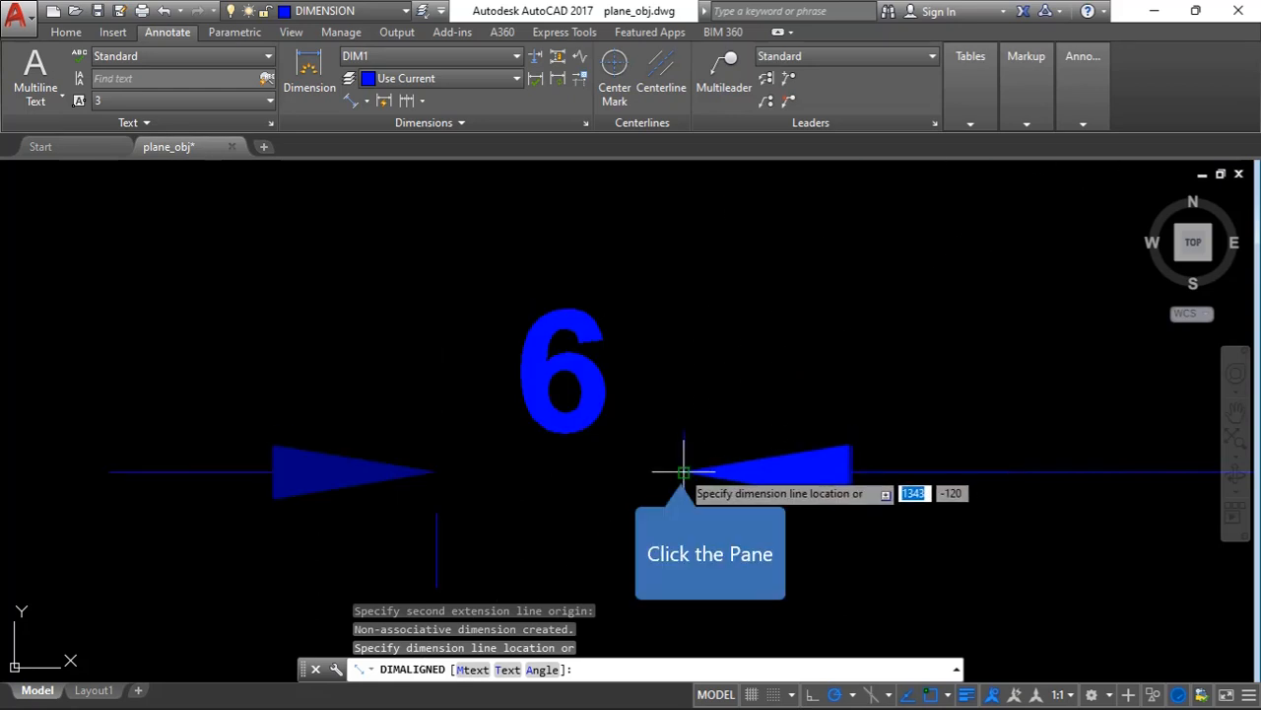
{"action": "left_click", "coordinate": [683, 472]}
{"action": "scroll", "coordinate": [620, 442], "scroll_direction": "down", "scroll_amount": 5}
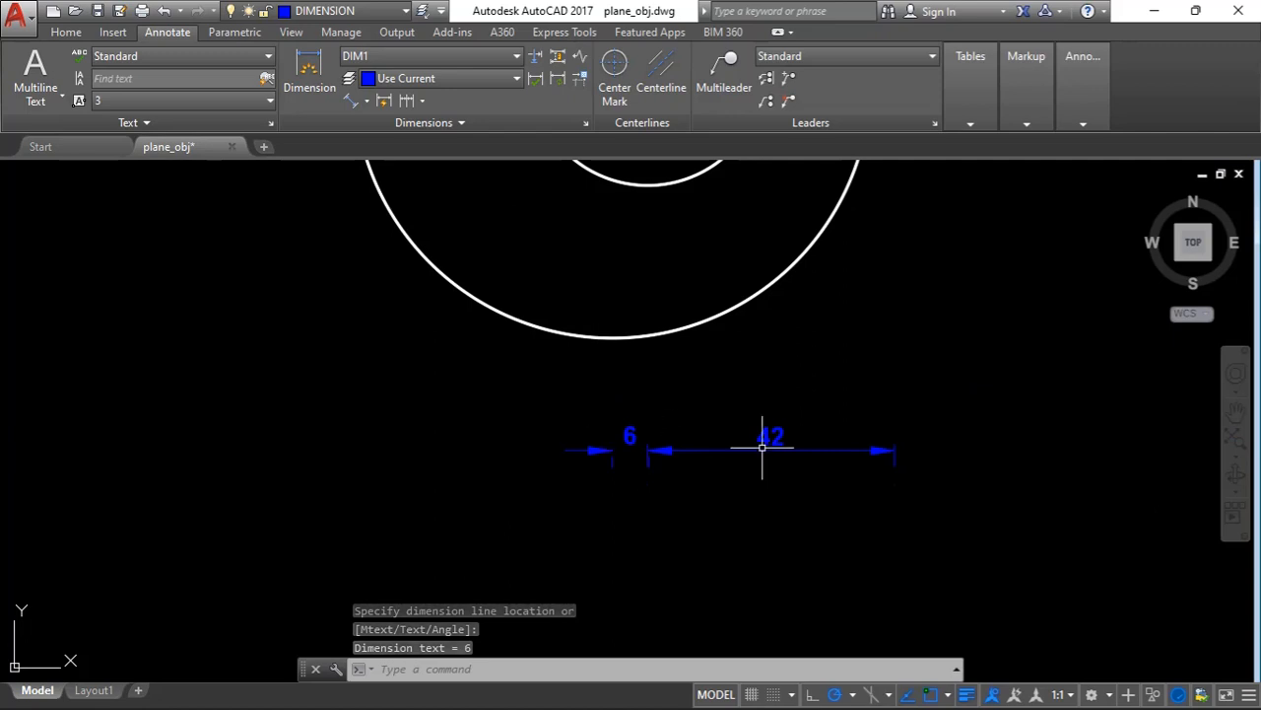
{"action": "scroll", "coordinate": [762, 446], "scroll_direction": "down", "scroll_amount": 5}
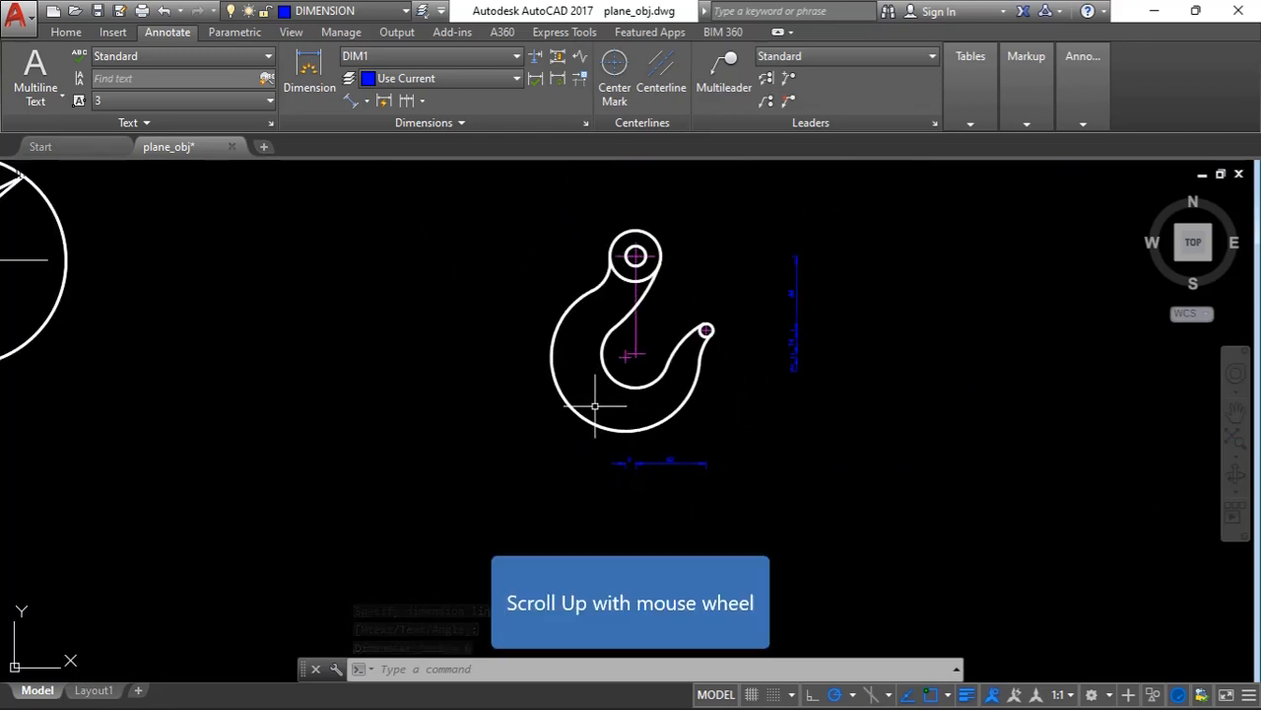
- Add a diameter dimension to the outer circle at the hook's top, placing its text just outside the circle on the right
{"action": "scroll", "coordinate": [601, 409], "scroll_direction": "up", "scroll_amount": 1}
{"action": "scroll", "coordinate": [611, 417], "scroll_direction": "up", "scroll_amount": 1}
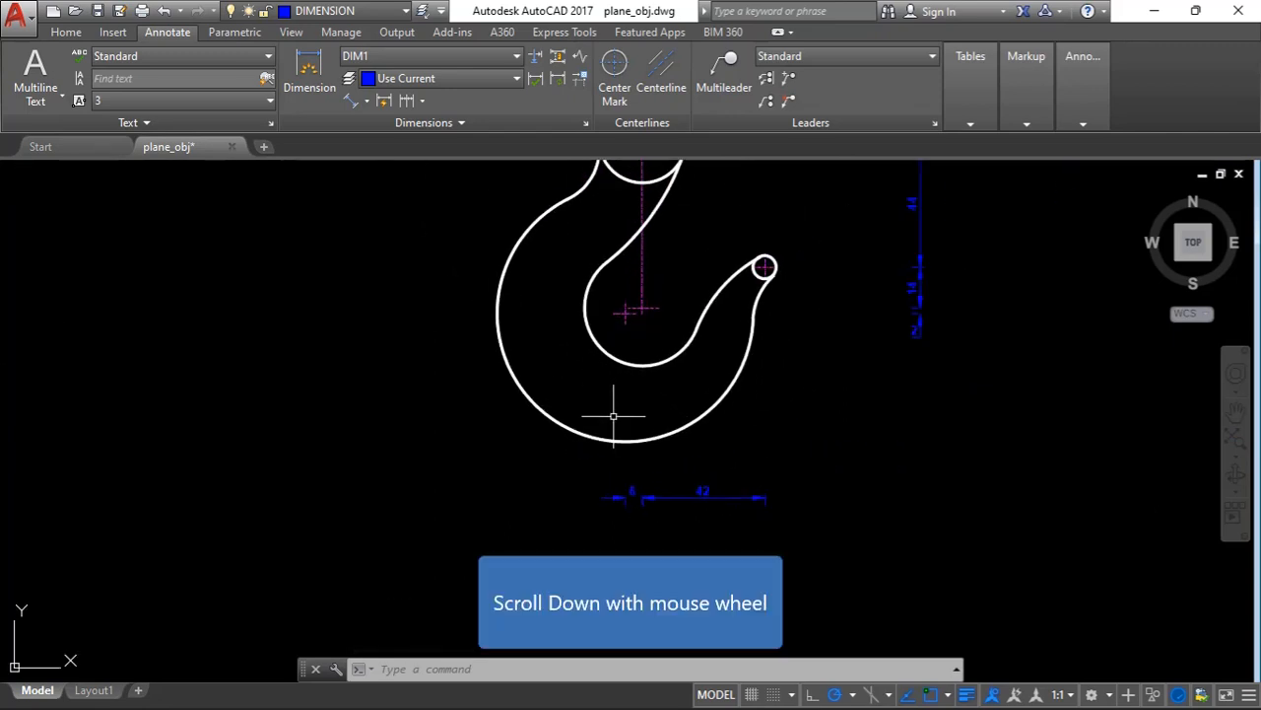
{"action": "scroll", "coordinate": [625, 458], "scroll_direction": "down", "scroll_amount": 4}
{"action": "scroll", "coordinate": [621, 384], "scroll_direction": "up", "scroll_amount": 4}
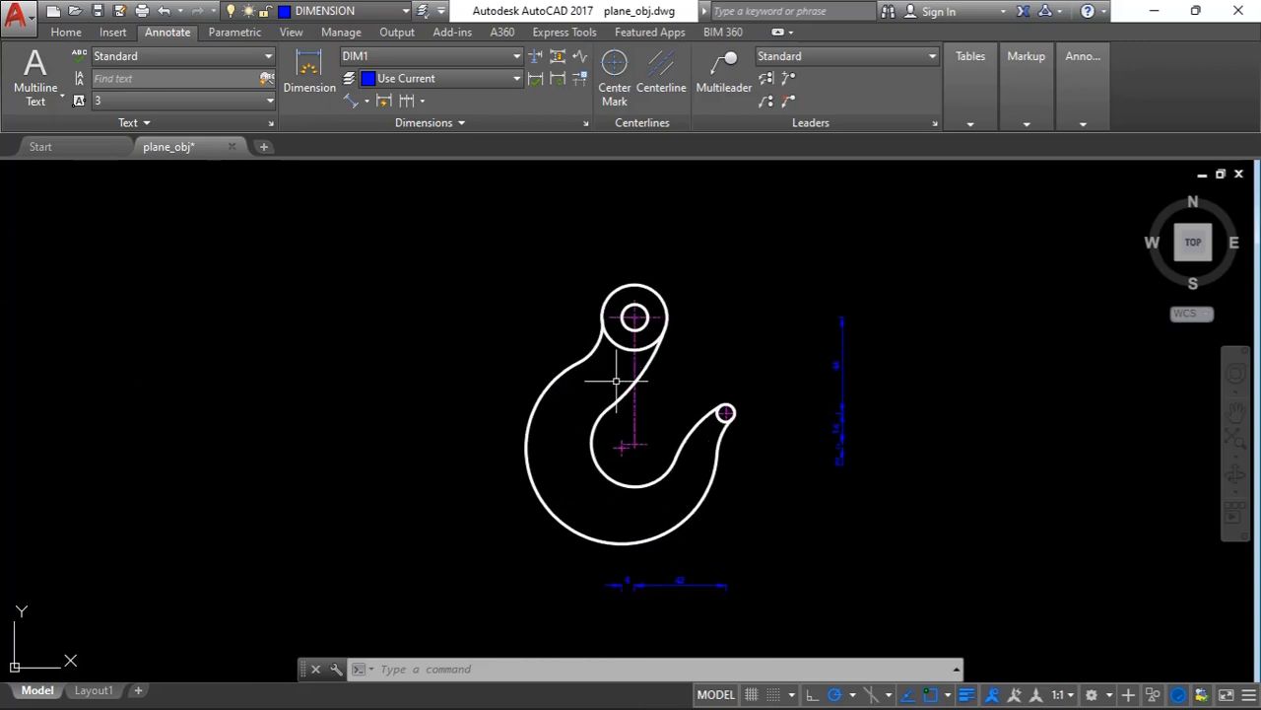
{"action": "scroll", "coordinate": [625, 404], "scroll_direction": "up", "scroll_amount": 2}
{"action": "scroll", "coordinate": [628, 387], "scroll_direction": "down", "scroll_amount": 3}
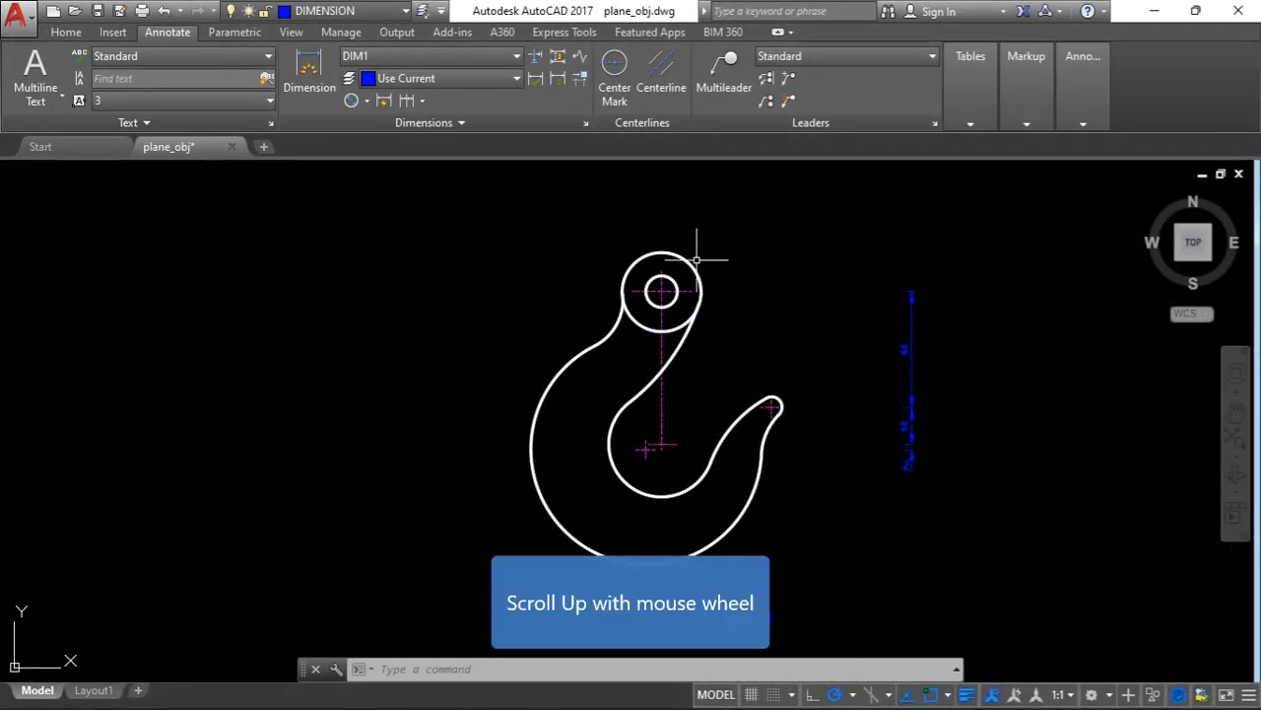
{"action": "scroll", "coordinate": [697, 259], "scroll_direction": "up", "scroll_amount": 3}
{"action": "left_click", "coordinate": [365, 103]}
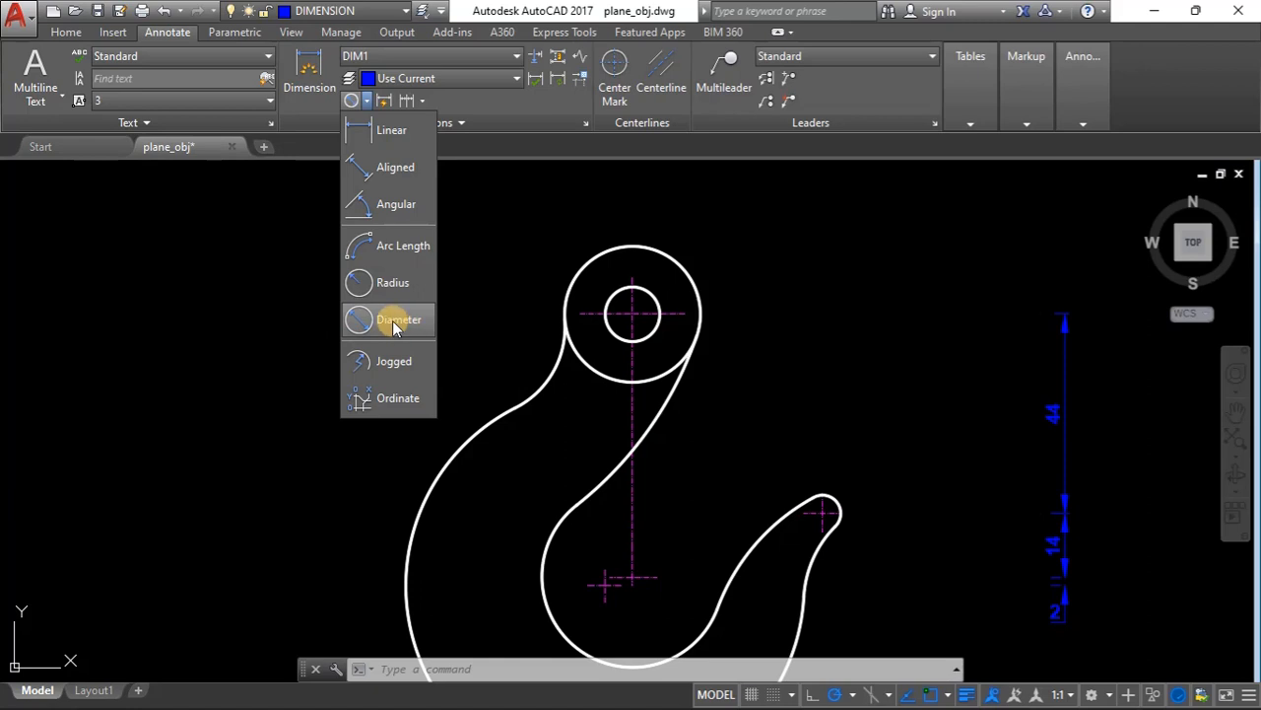
{"action": "left_click", "coordinate": [389, 319]}
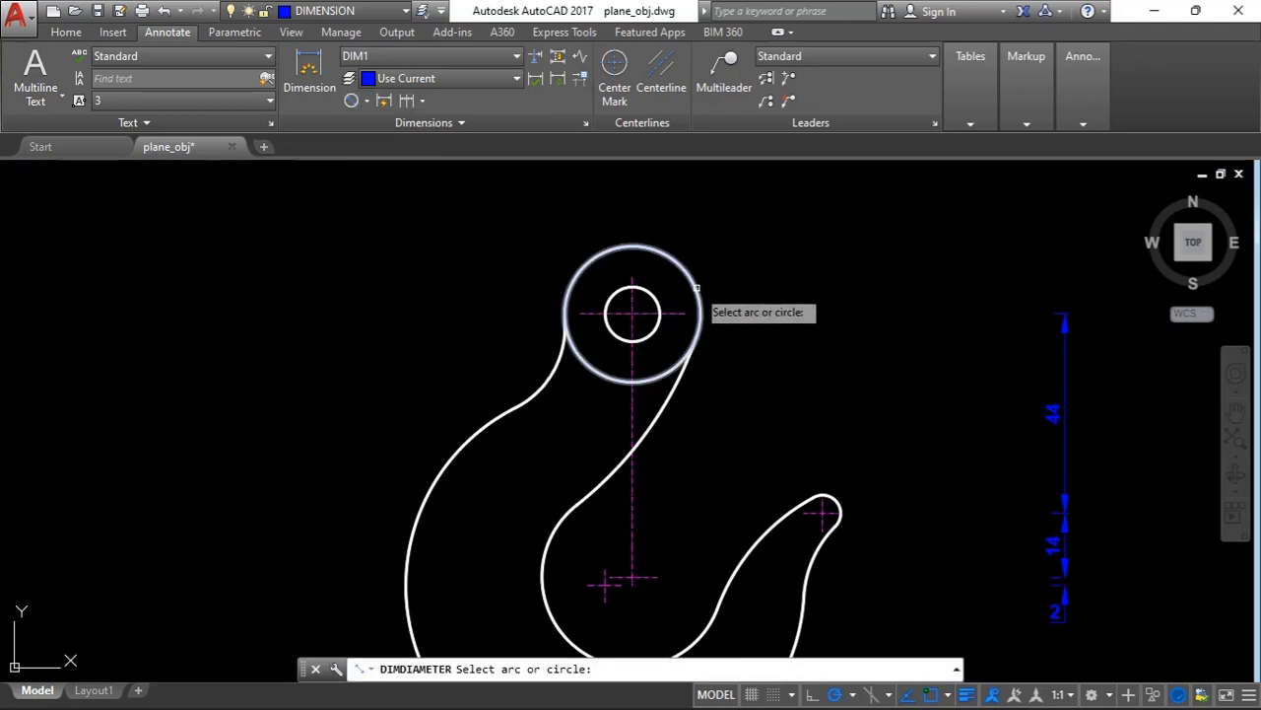
{"action": "scroll", "coordinate": [698, 330], "scroll_direction": "up", "scroll_amount": 3}
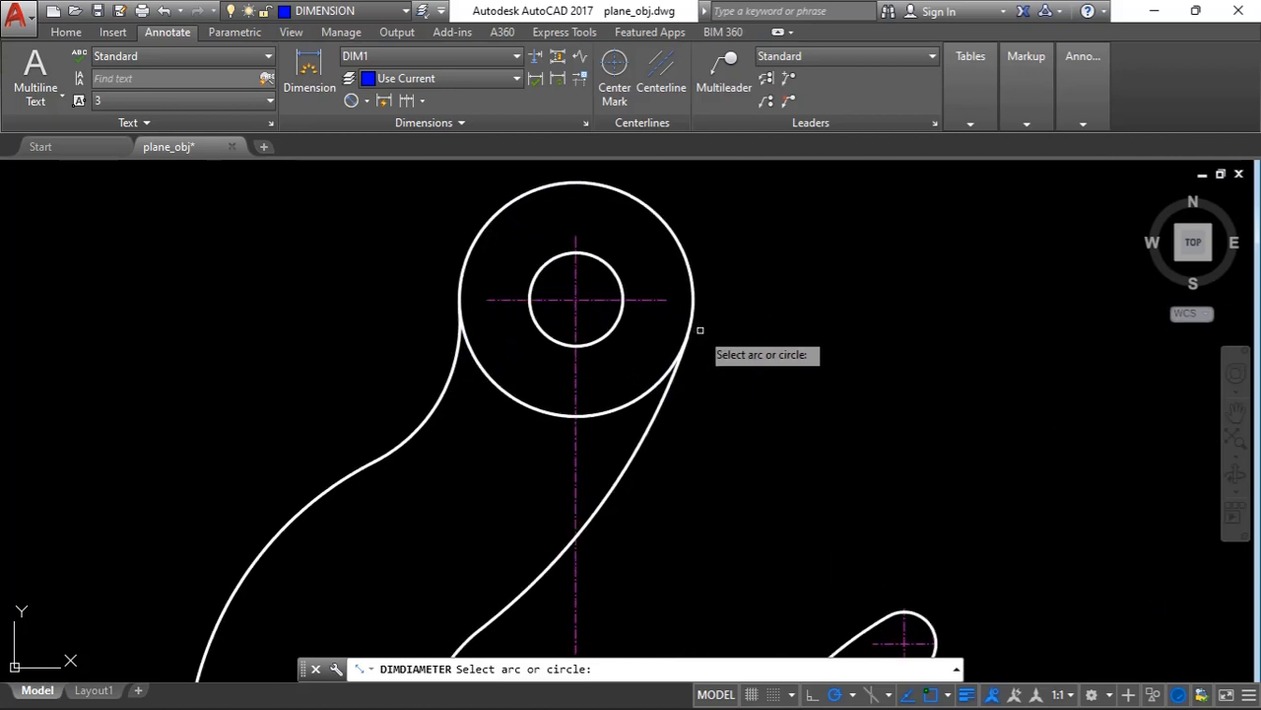
{"action": "left_click", "coordinate": [693, 306]}
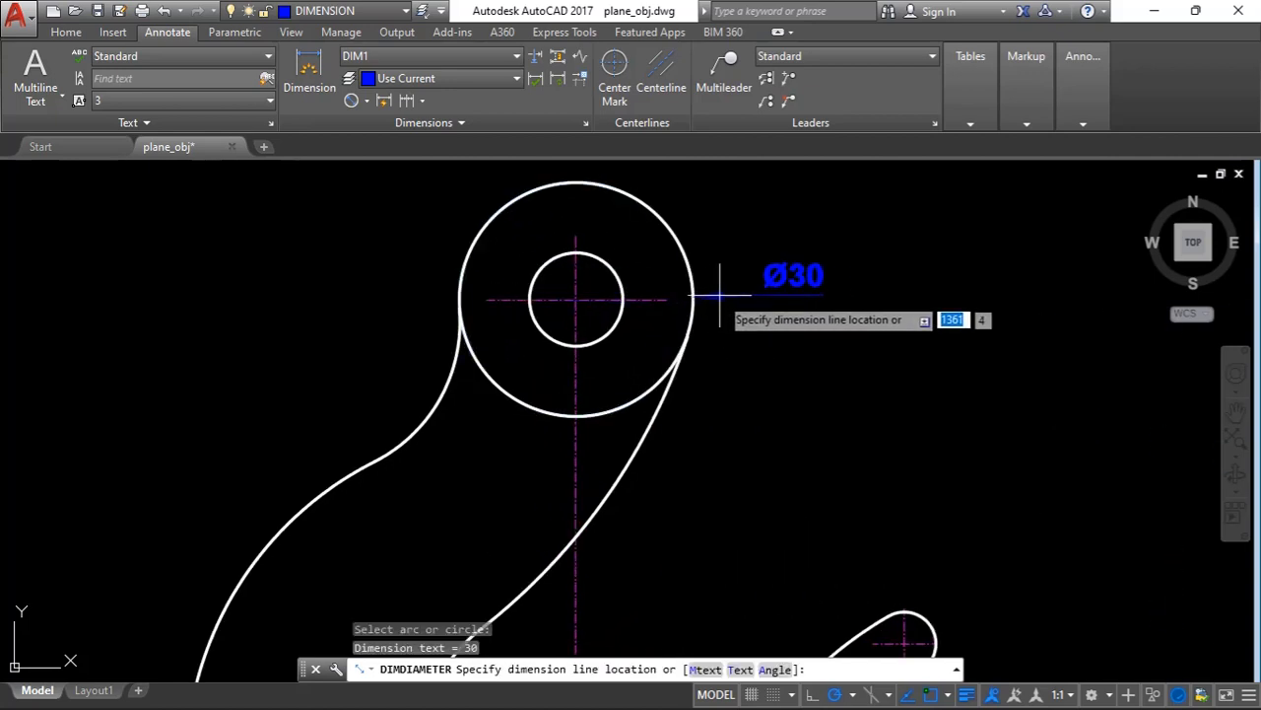
{"action": "left_click", "coordinate": [771, 277]}
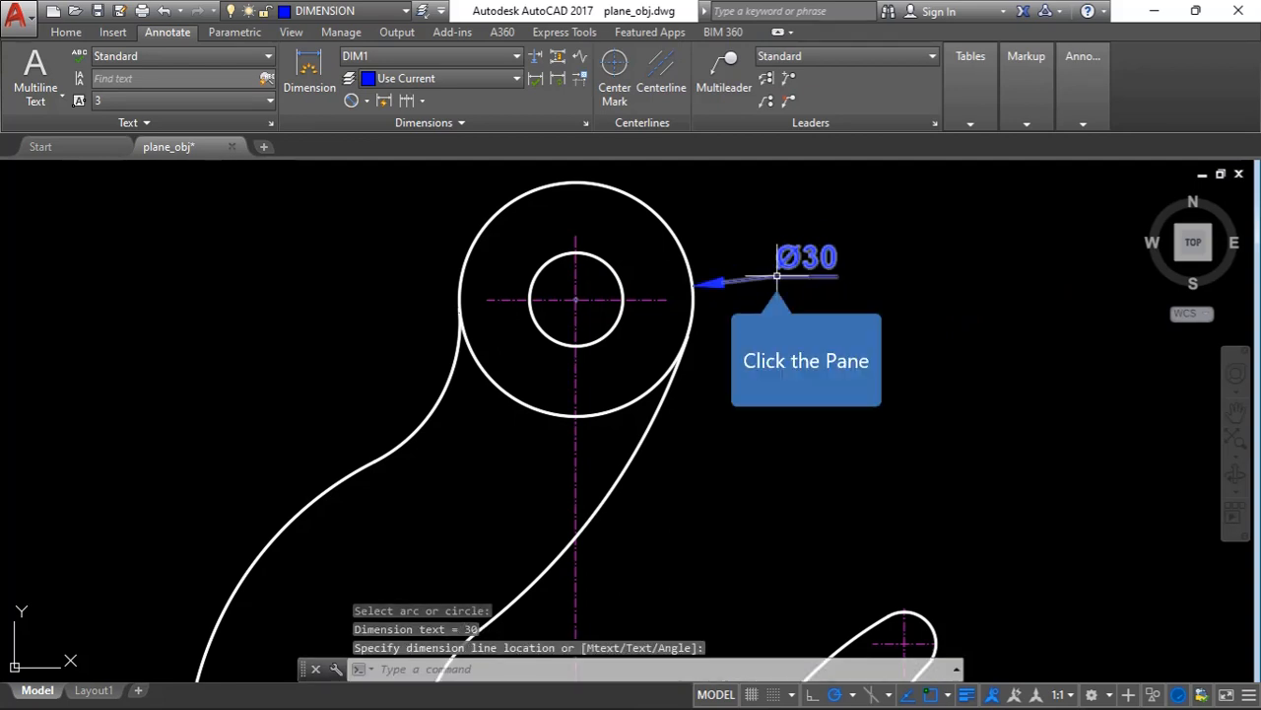
- Stretch the outer circle's diameter dimension text upward so its leader slopes up and to the right from the circle
{"action": "left_click", "coordinate": [777, 277]}
{"action": "mouse_move", "coordinate": [769, 278]}
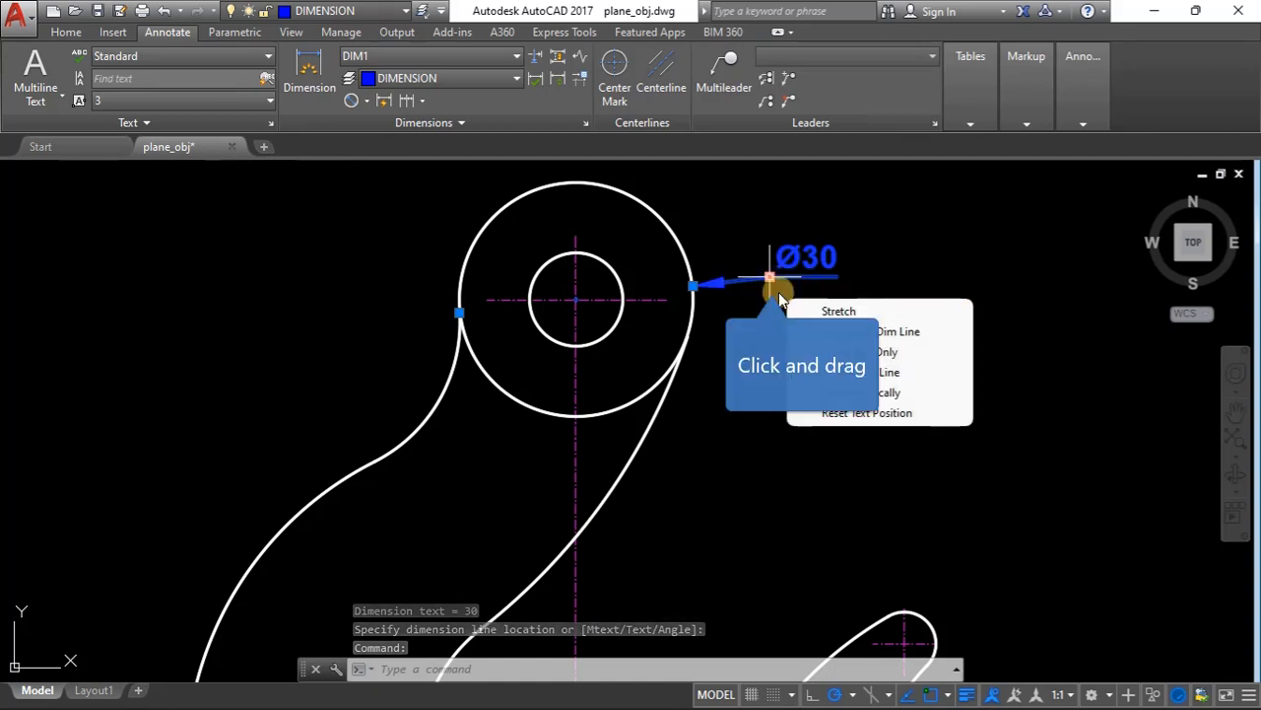
{"action": "left_click", "coordinate": [770, 277]}
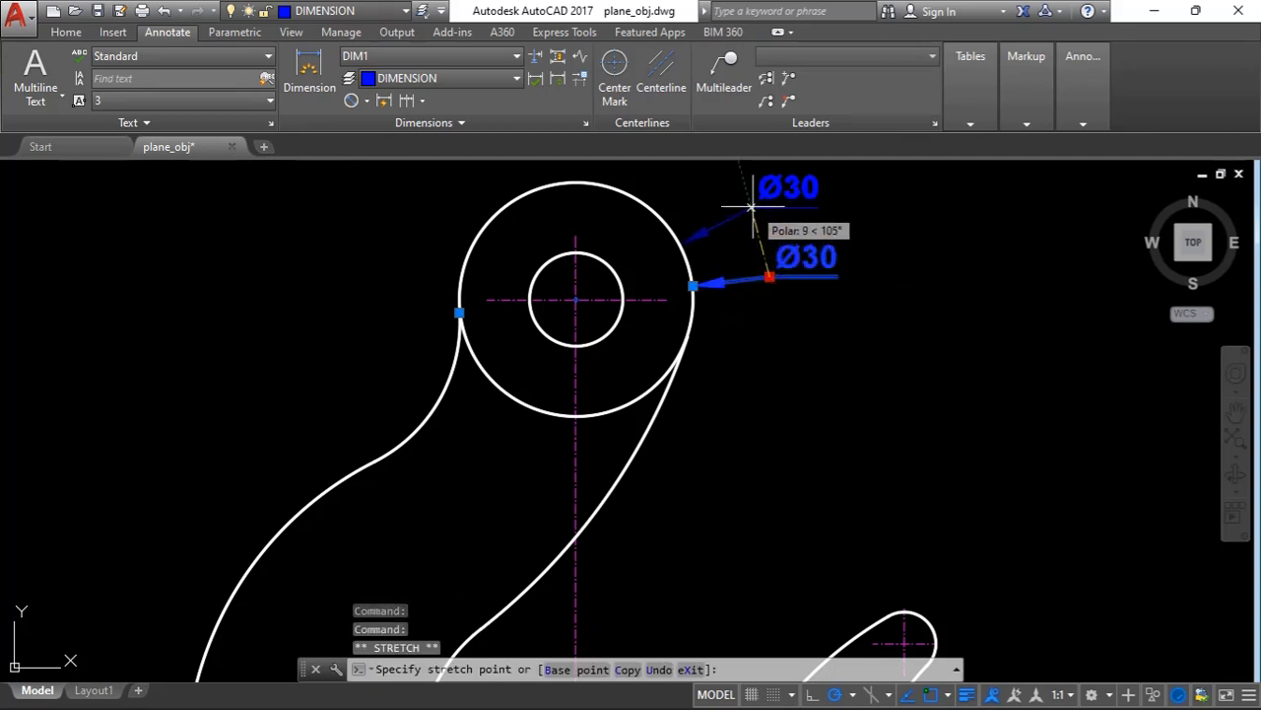
{"action": "left_click", "coordinate": [750, 203]}
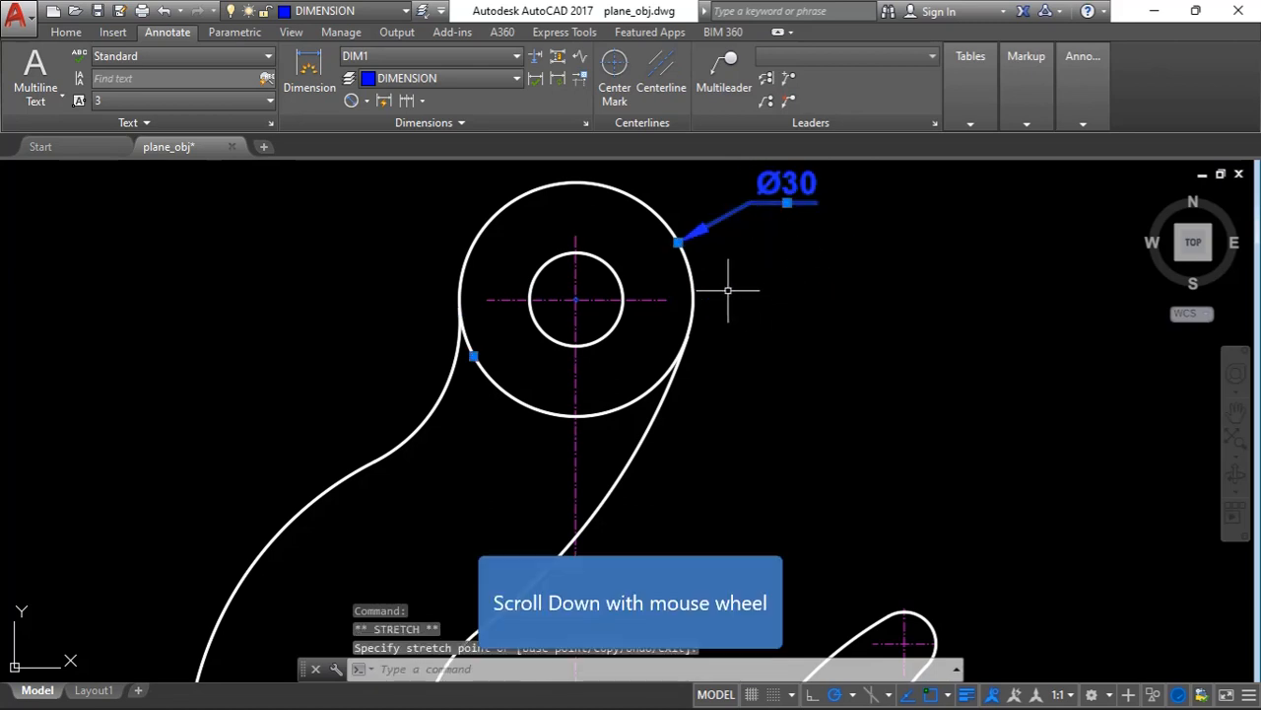
{"action": "scroll", "coordinate": [776, 372], "scroll_direction": "down", "scroll_amount": 1}
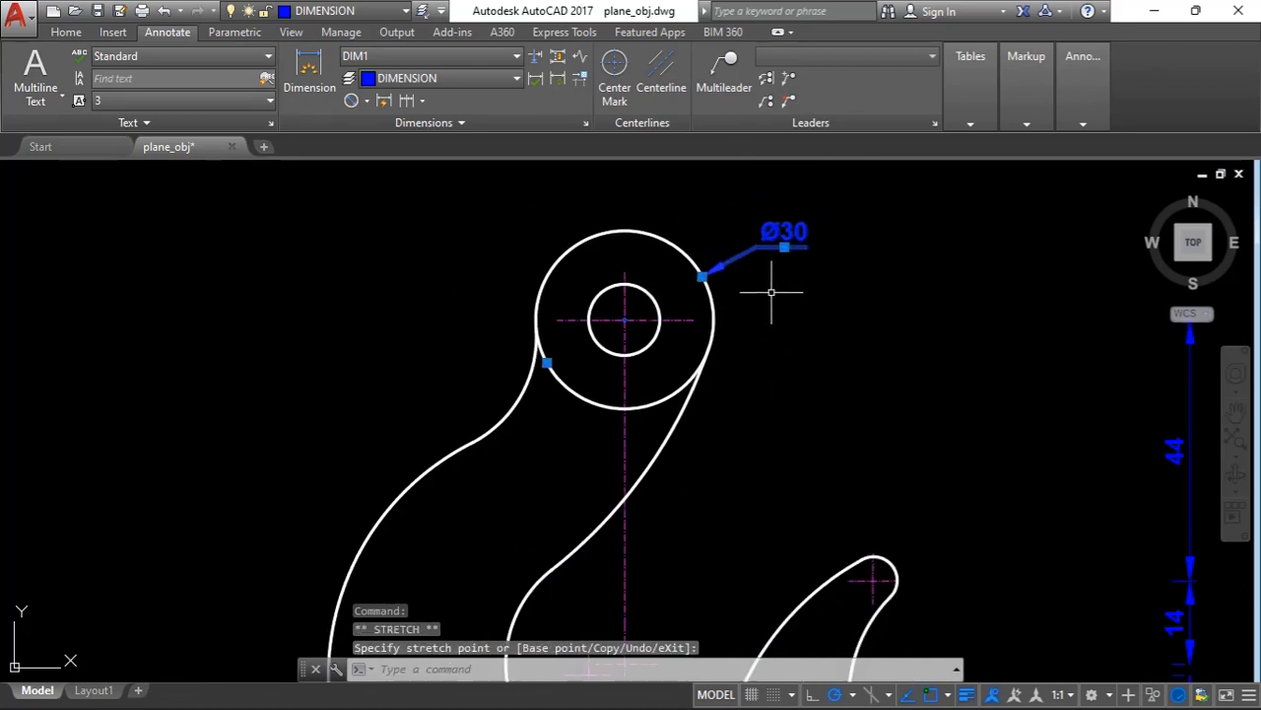
- Check the reference hook screenshot in the image viewer, return to AutoCAD and modify DIM1 to draw the dim line between ext lines
{"action": "mouse_move", "coordinate": [867, 701]}
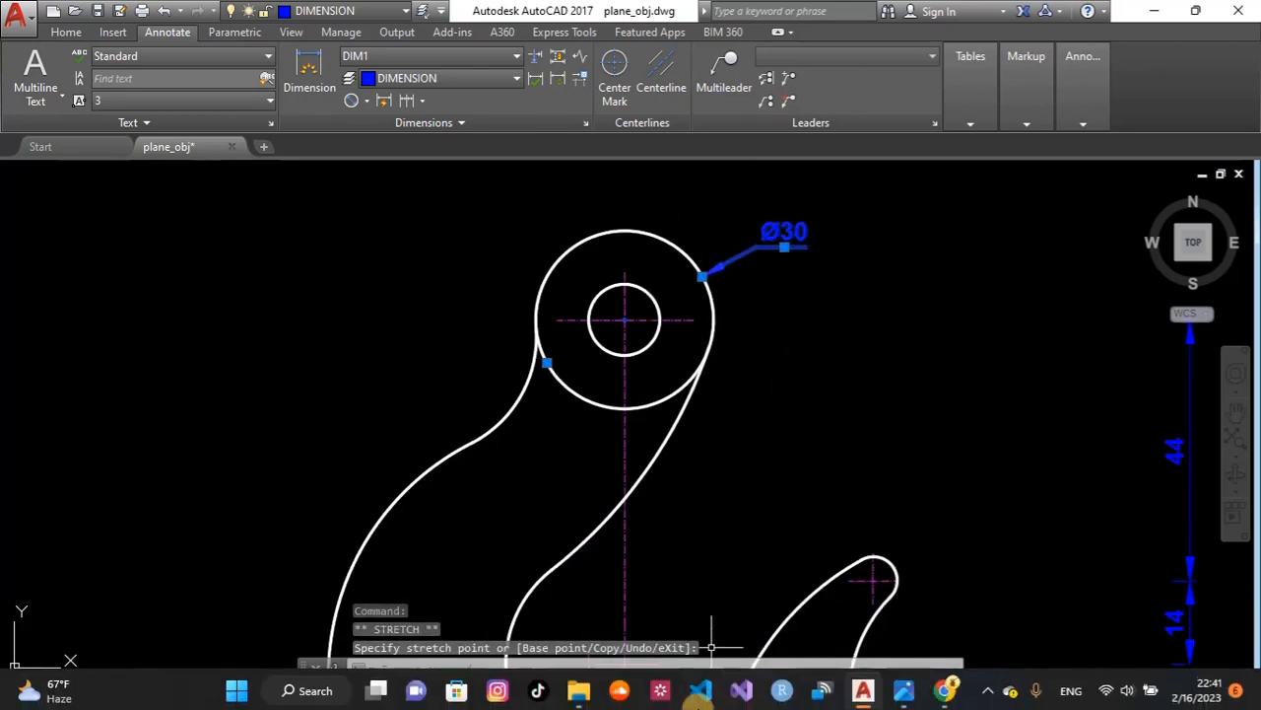
{"action": "left_click", "coordinate": [906, 692]}
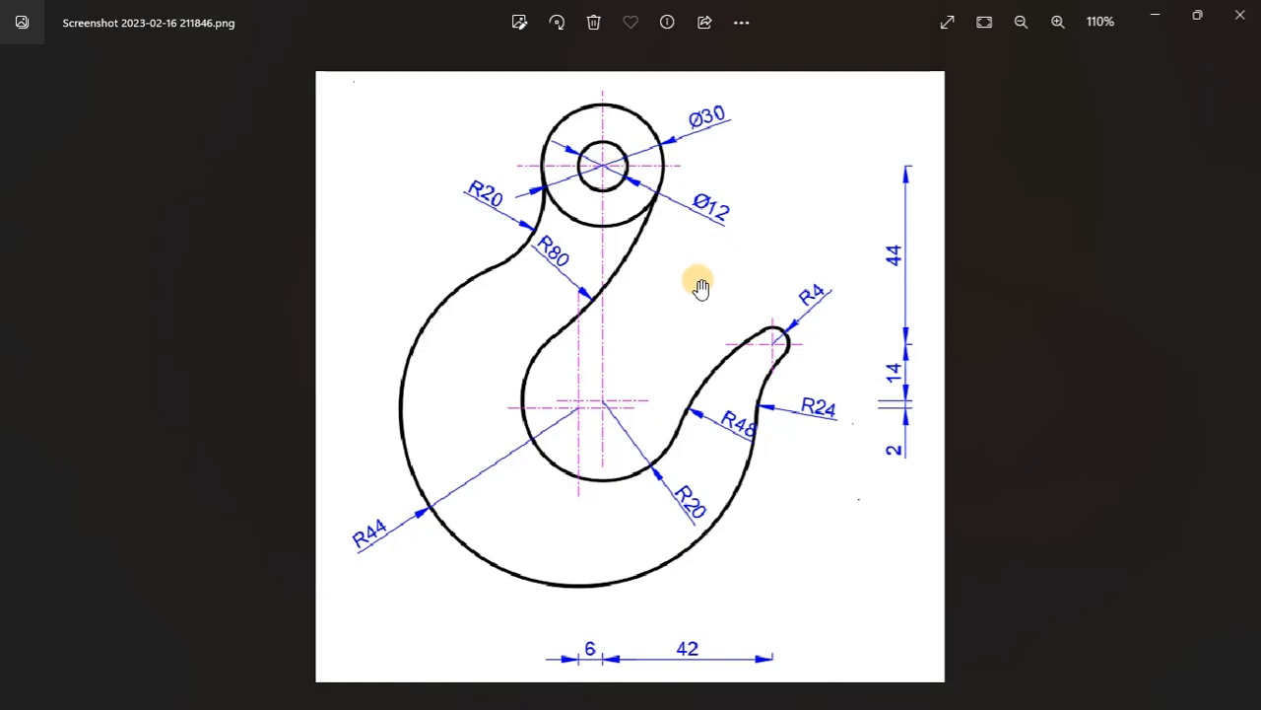
{"action": "key", "text": "alt+Tab"}
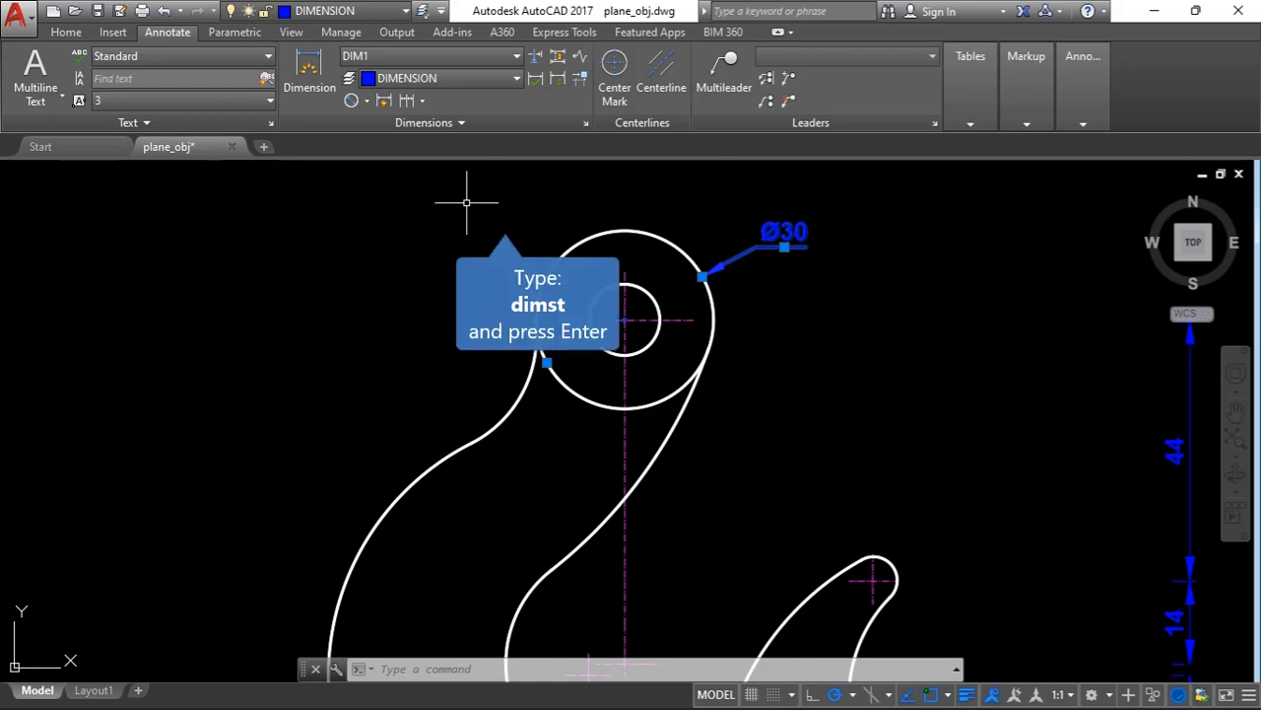
{"action": "type", "text": "dimst"}
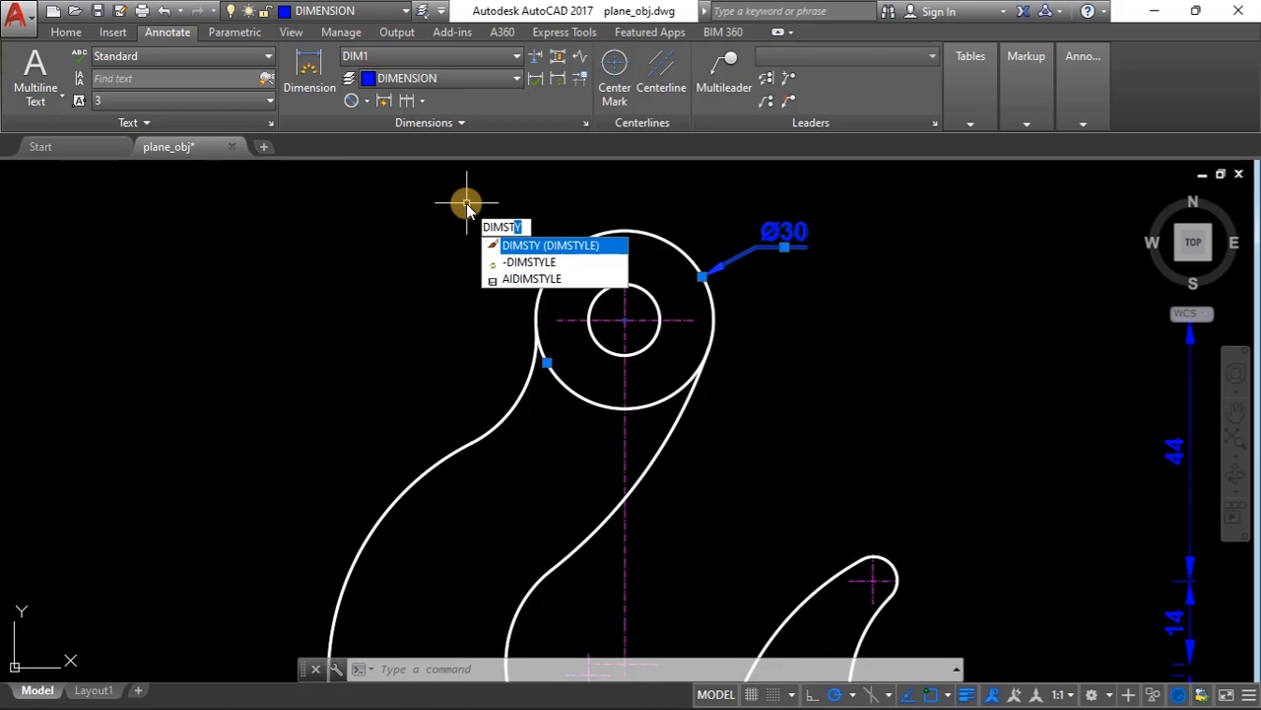
{"action": "key", "text": "Return"}
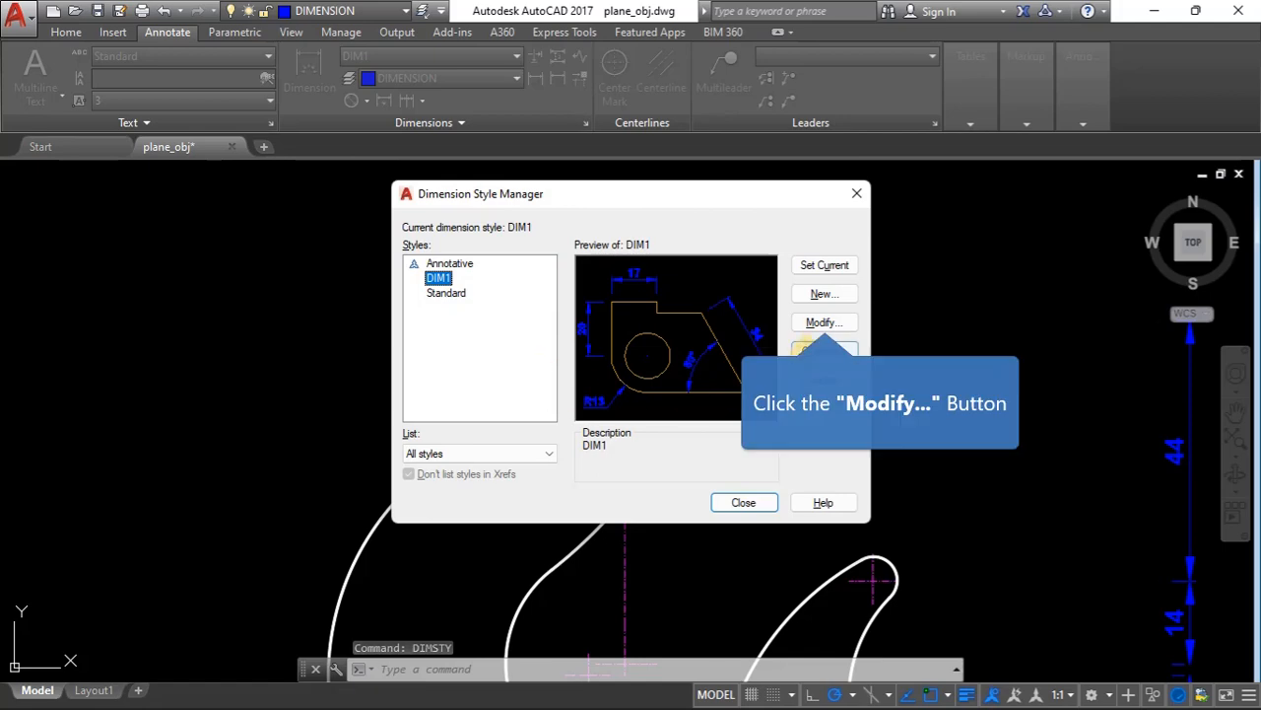
{"action": "left_click", "coordinate": [824, 323]}
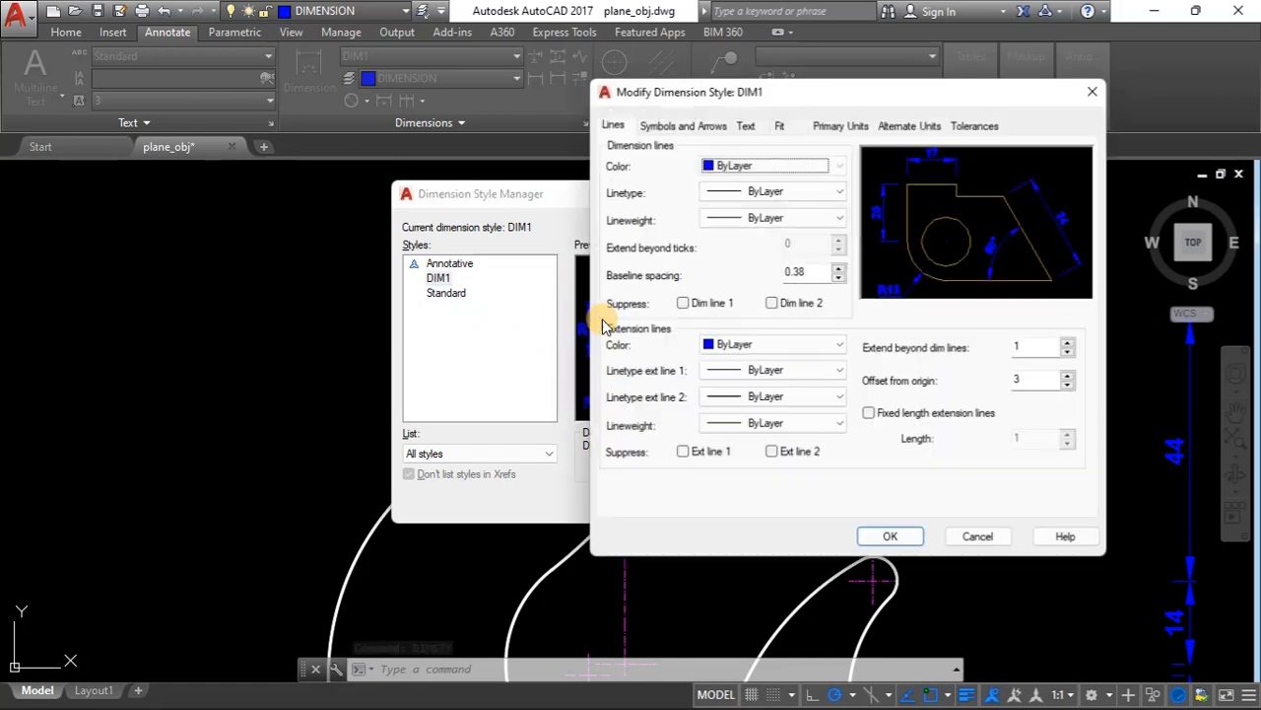
{"action": "left_click", "coordinate": [783, 128]}
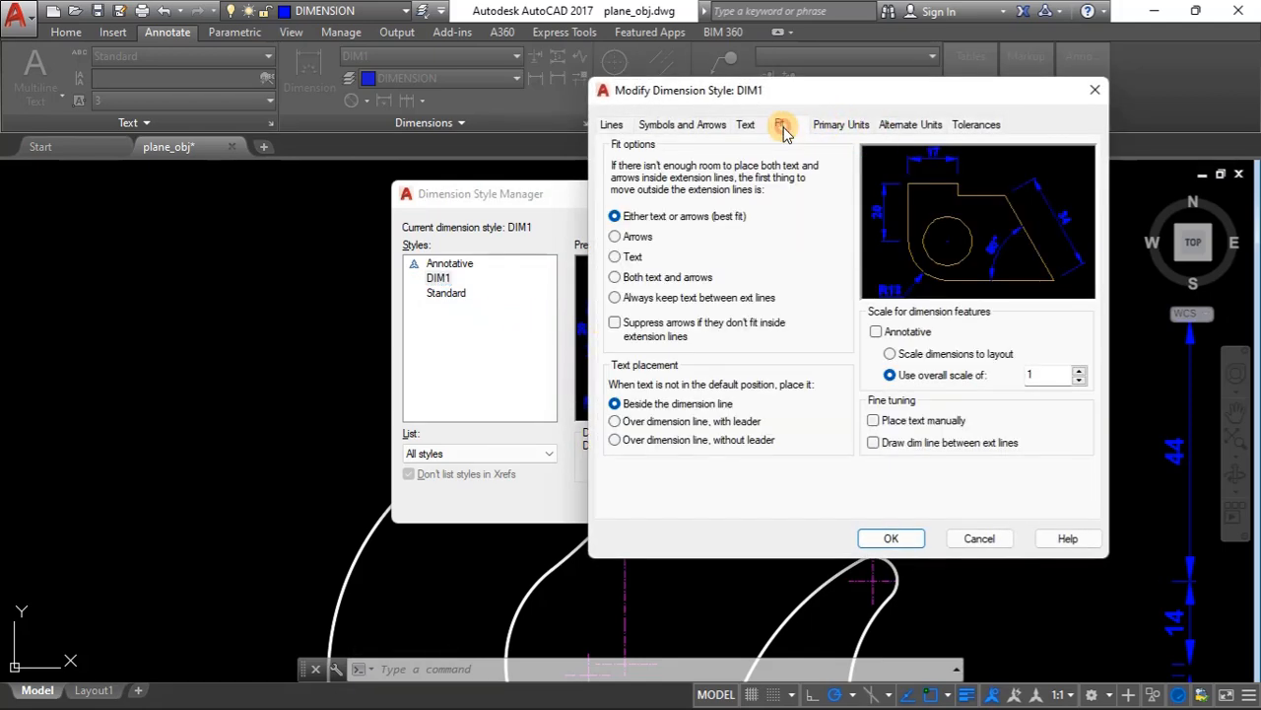
{"action": "left_click", "coordinate": [873, 442]}
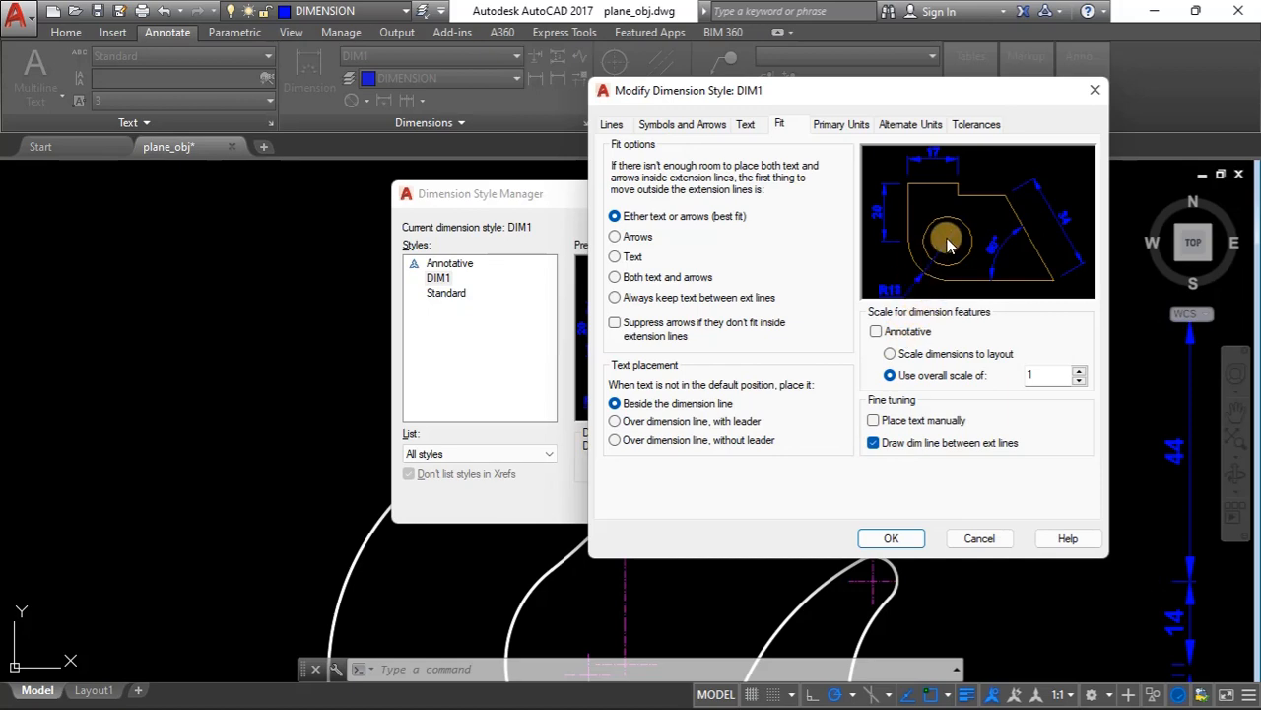
{"action": "left_click", "coordinate": [892, 538]}
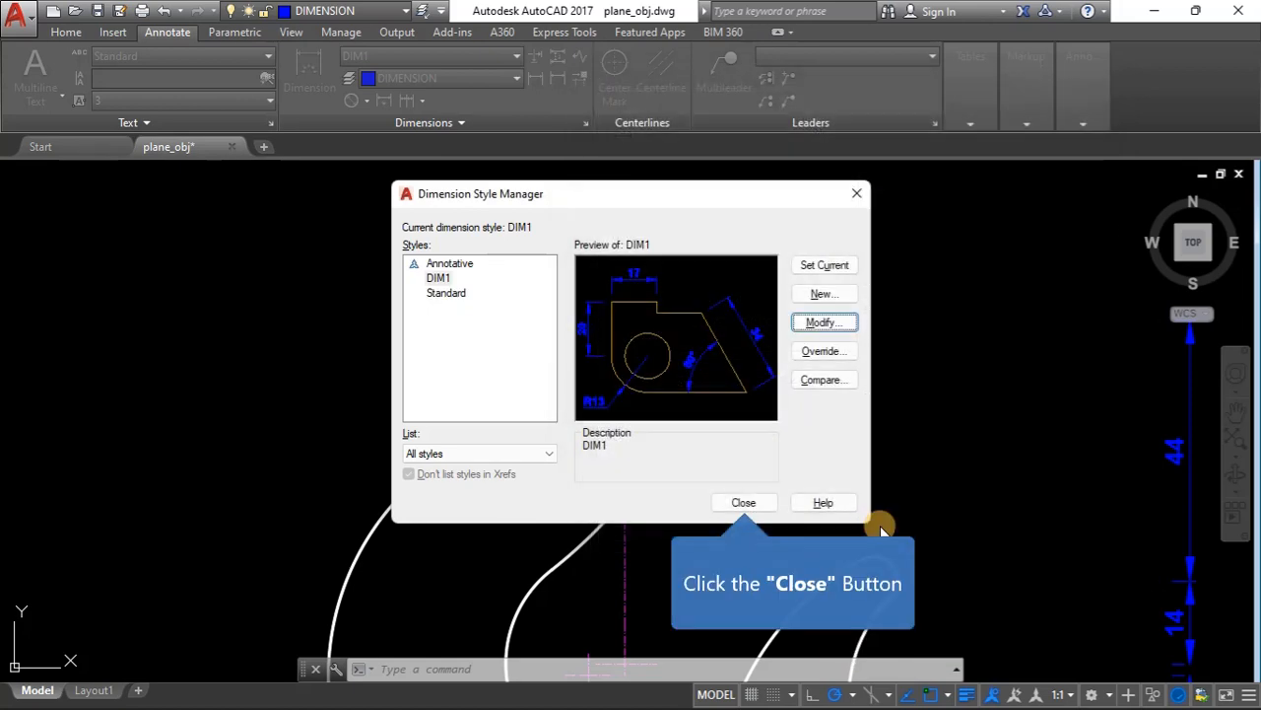
{"action": "left_click", "coordinate": [744, 504]}
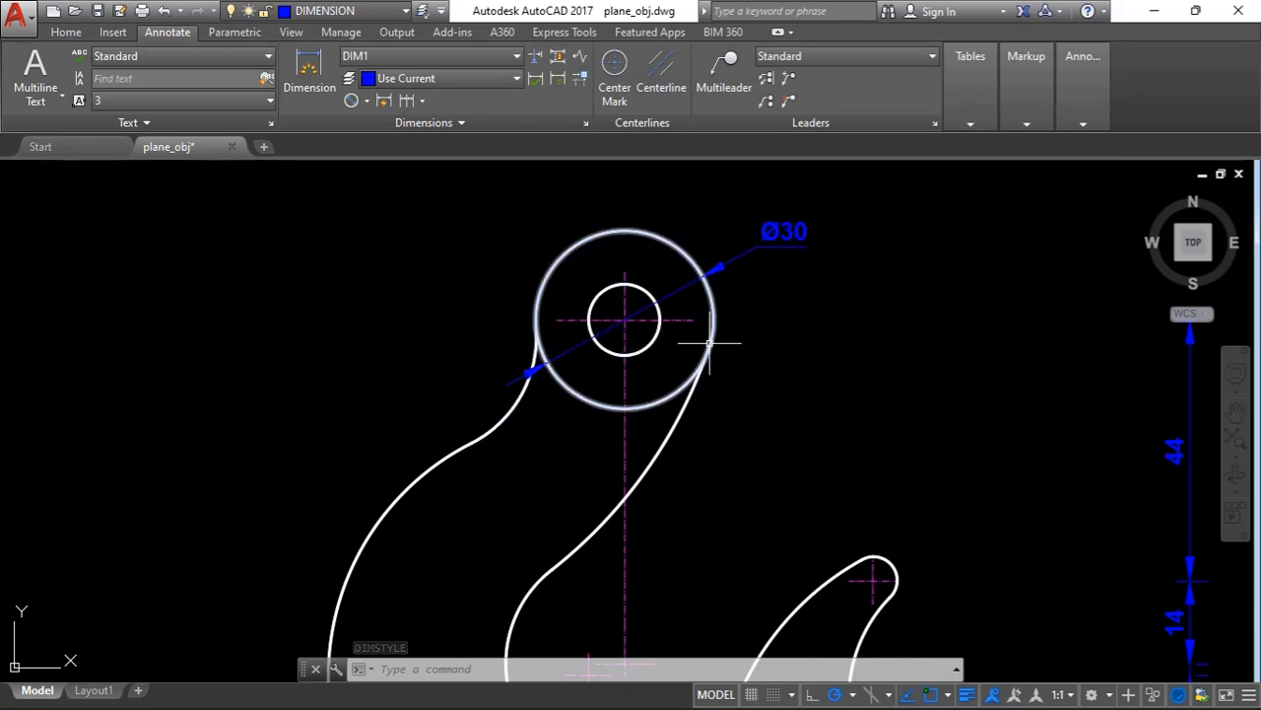
{"action": "scroll", "coordinate": [694, 296], "scroll_direction": "up", "scroll_amount": 1}
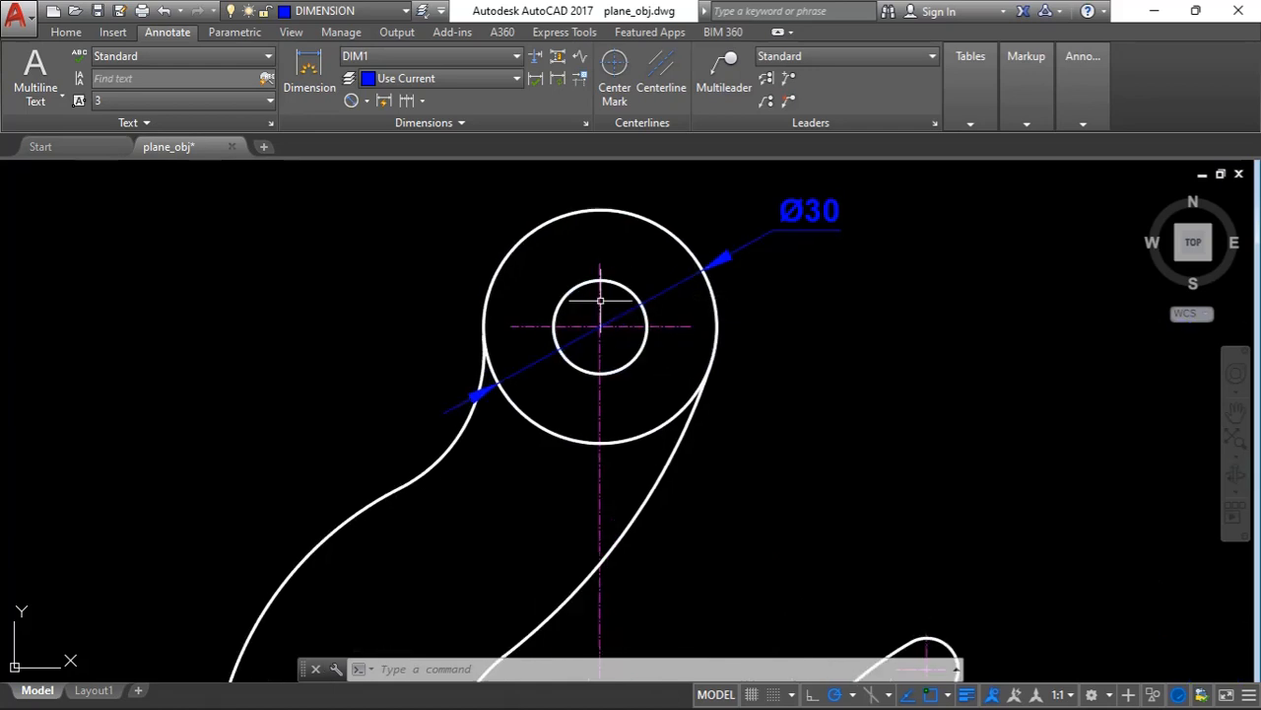
- Add a diameter dimension to the inner circle at the hook's top, placing its text on the right beneath the outer circle's diameter text
{"action": "left_click", "coordinate": [352, 99]}
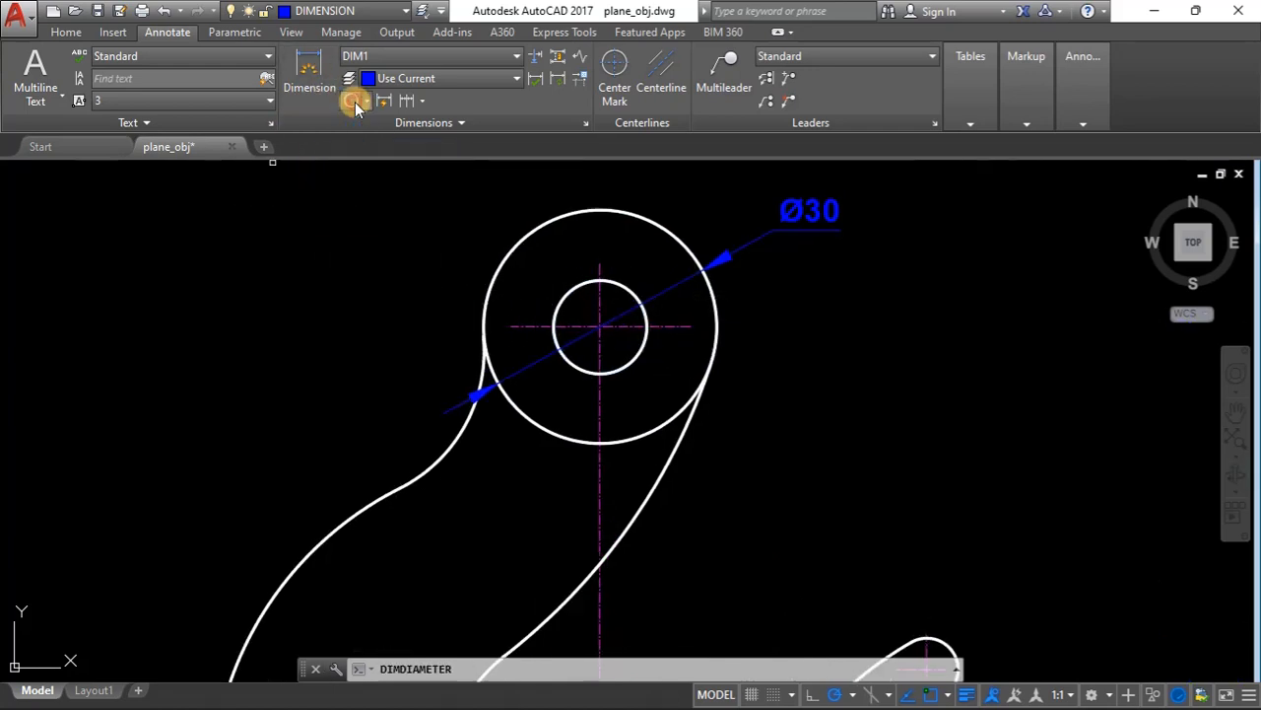
{"action": "left_click", "coordinate": [644, 345]}
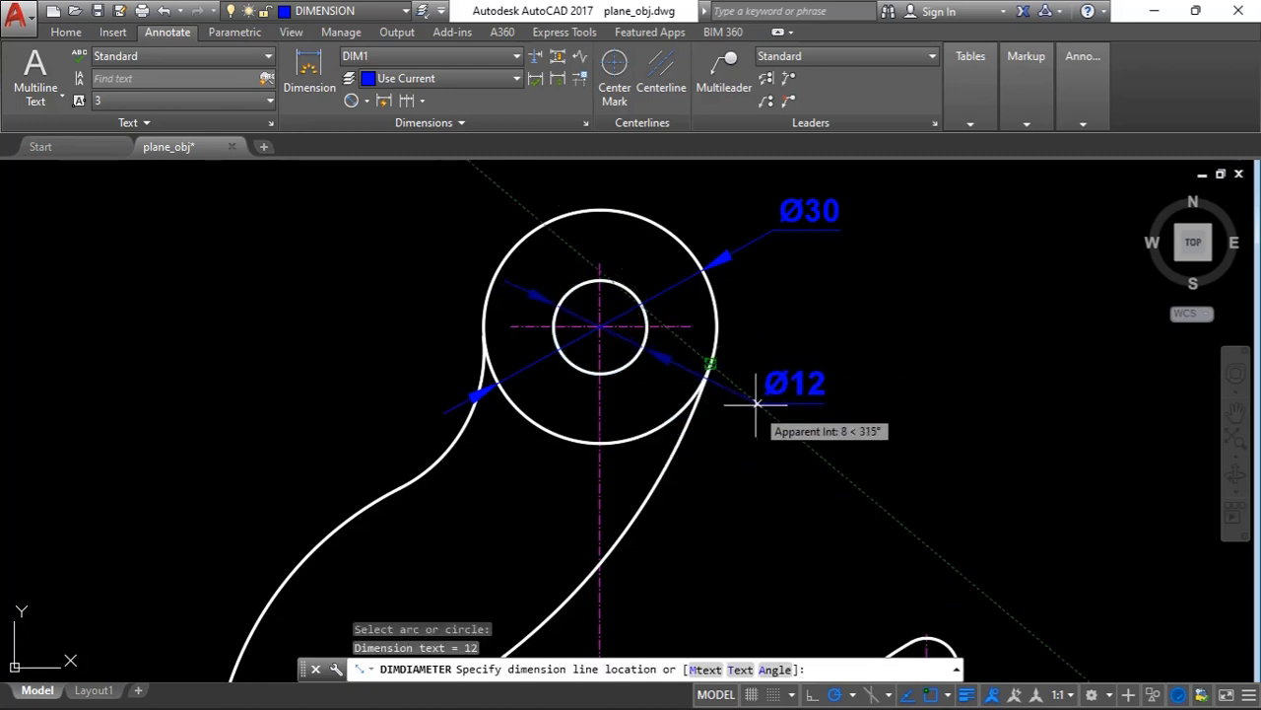
{"action": "left_click", "coordinate": [774, 298]}
{"action": "scroll", "coordinate": [606, 328], "scroll_direction": "down", "scroll_amount": 5}
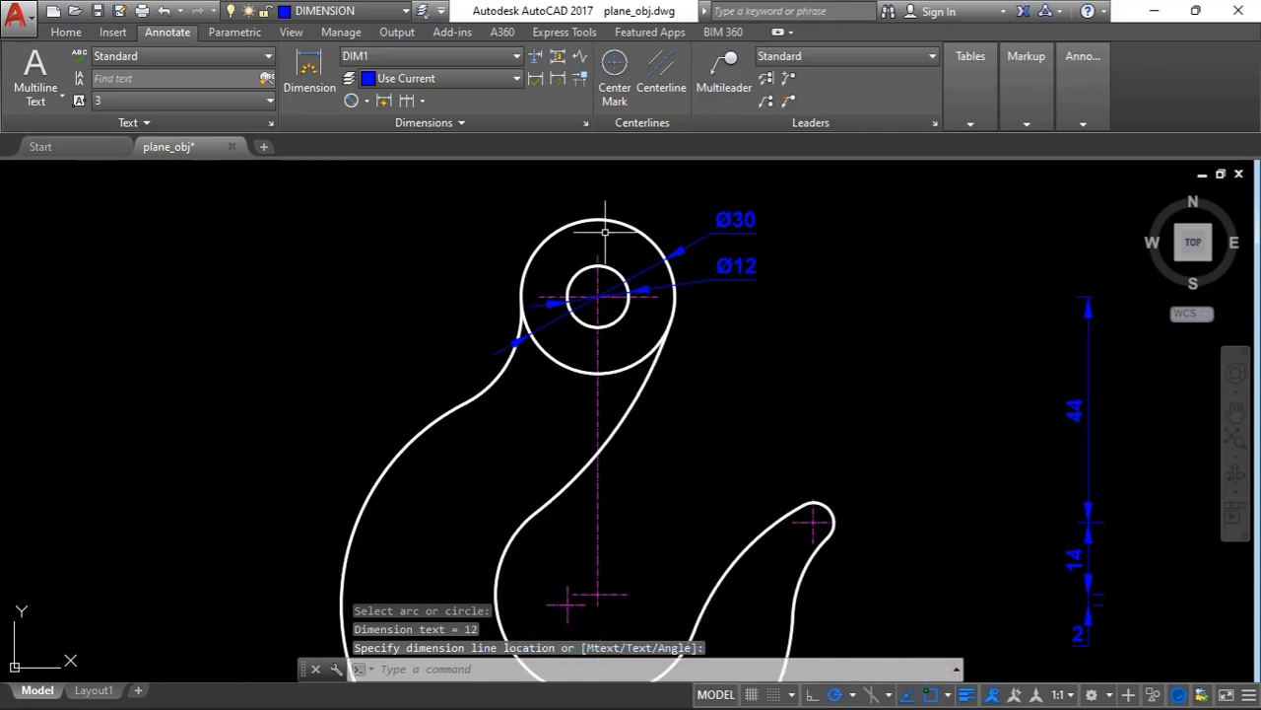
- Add a radius dimension to the hook's large inner arc, placing its text outside the arc at the lower right, within the hook body
{"action": "scroll", "coordinate": [574, 475], "scroll_direction": "up", "scroll_amount": 3}
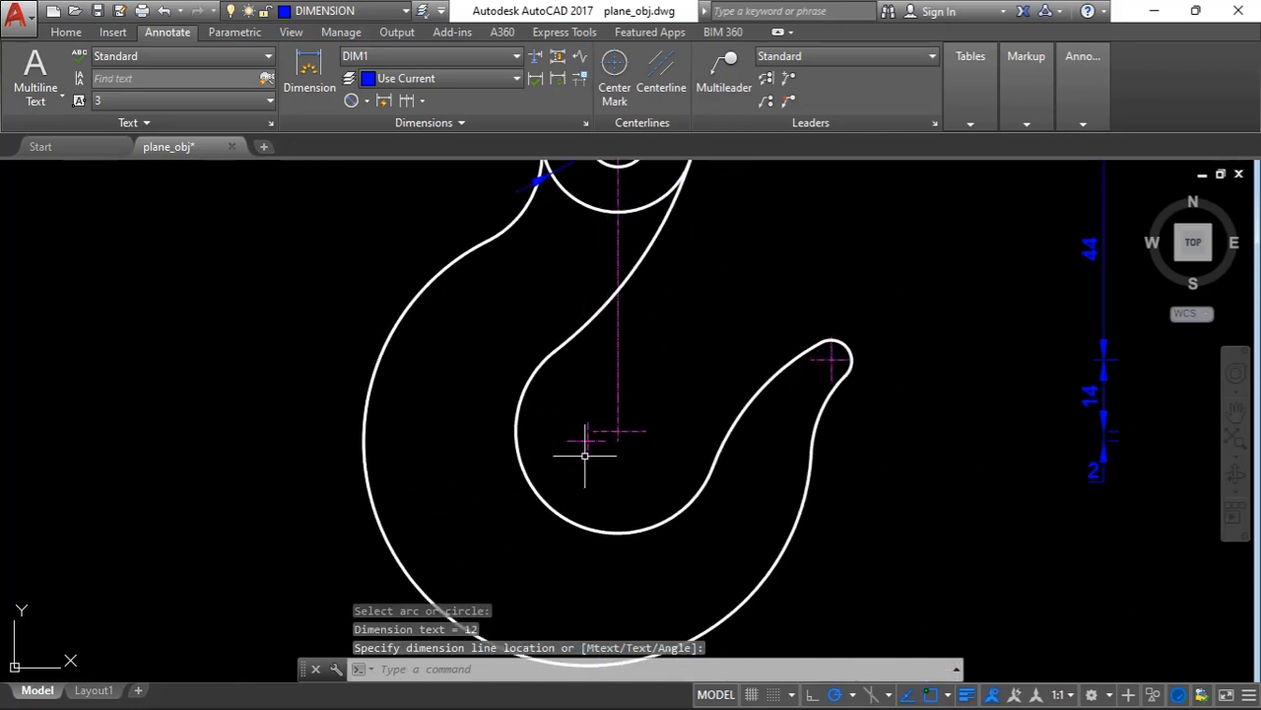
{"action": "left_click", "coordinate": [366, 102]}
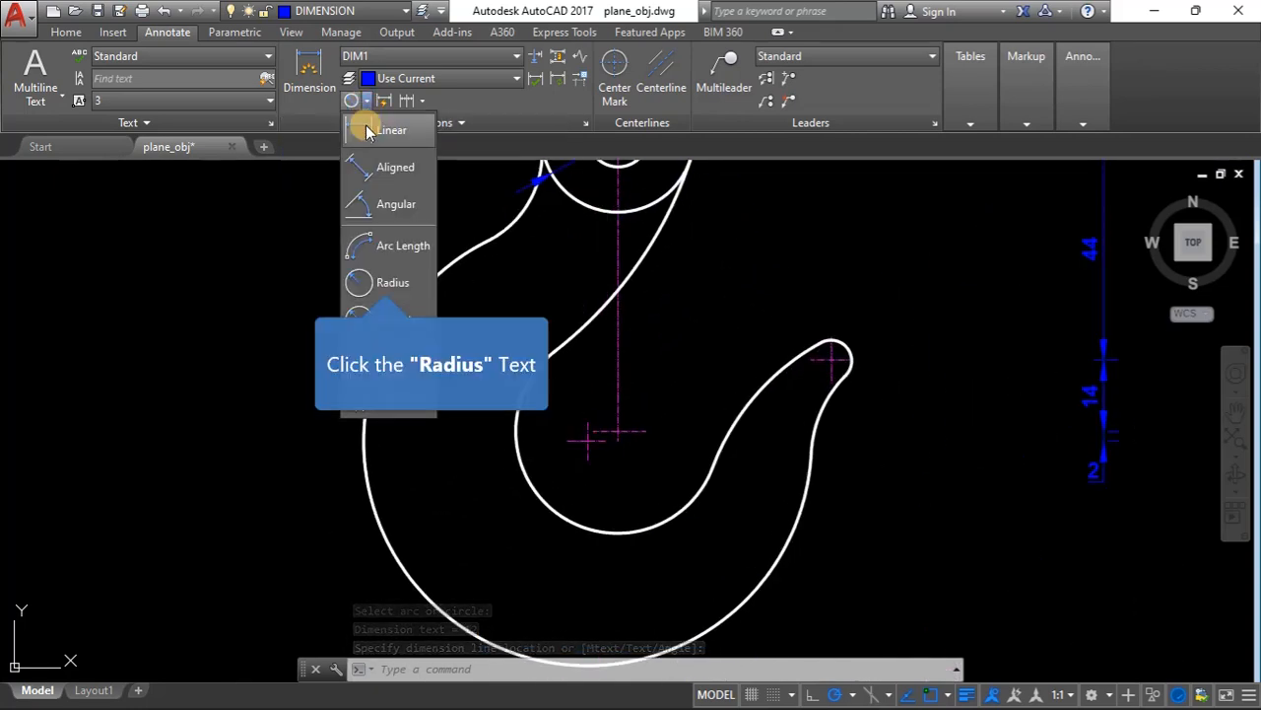
{"action": "left_click", "coordinate": [352, 357]}
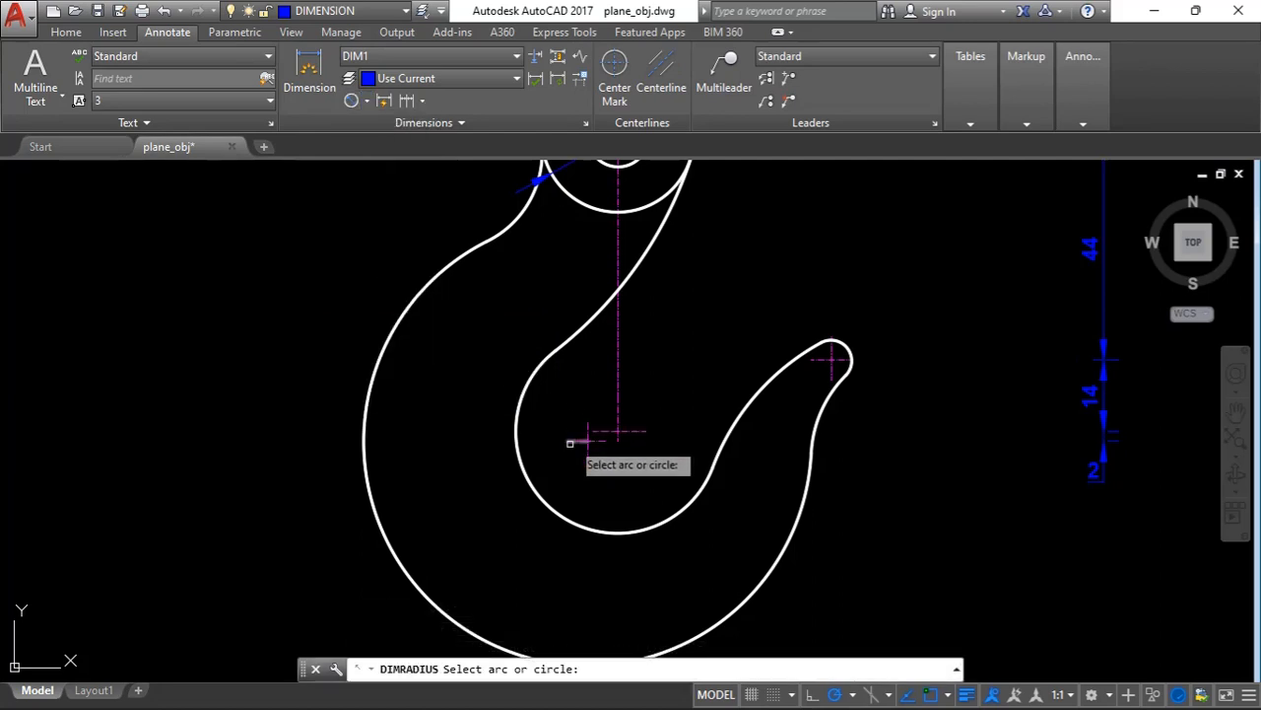
{"action": "left_click", "coordinate": [533, 488]}
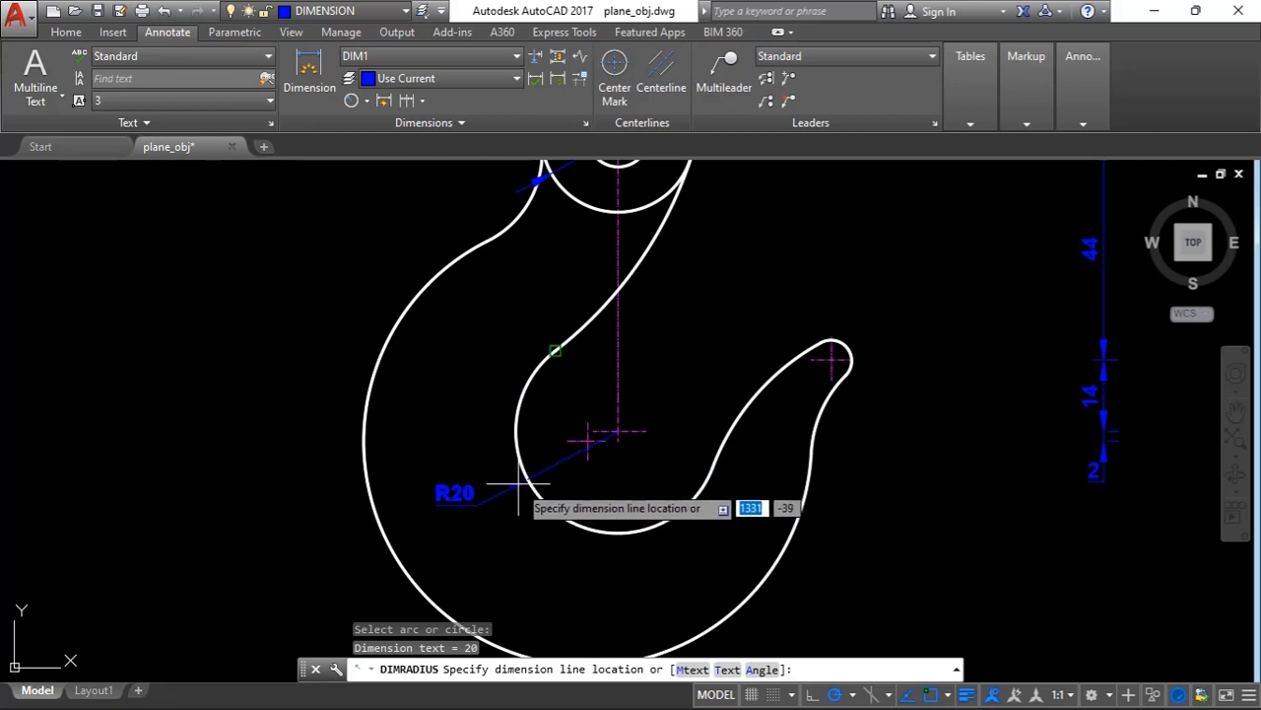
{"action": "left_click", "coordinate": [679, 563]}
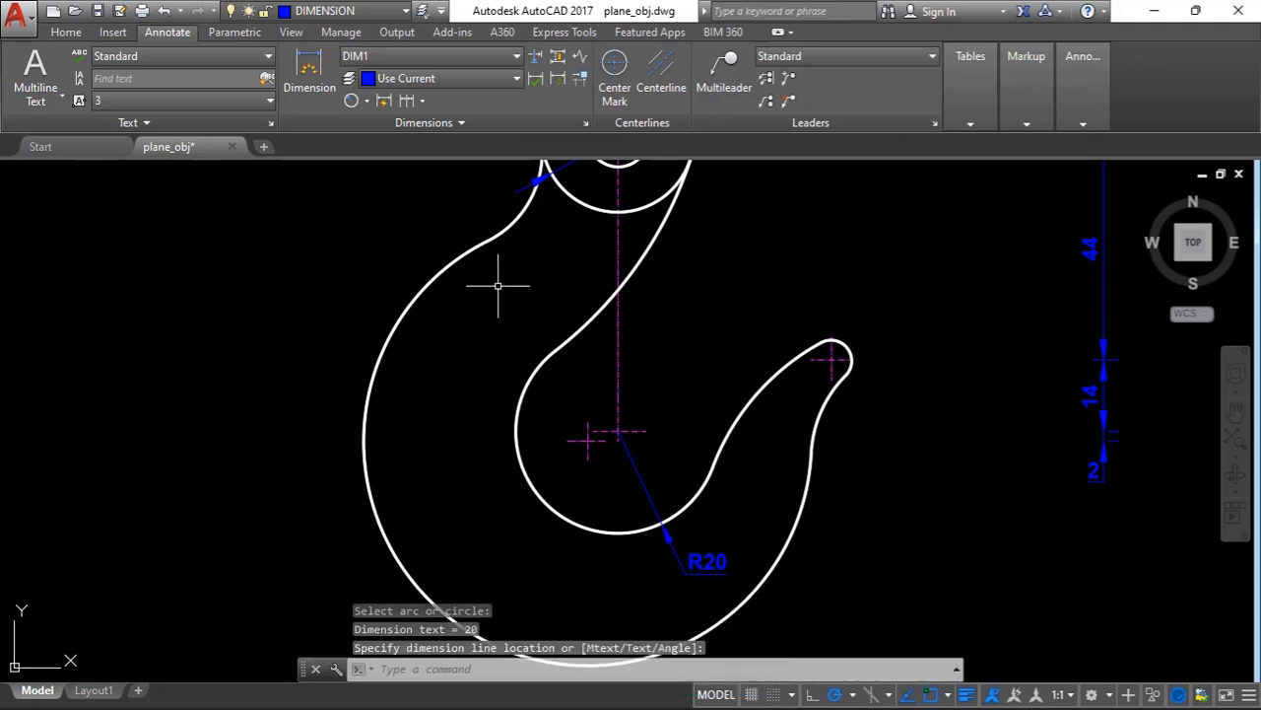
- Add a radius dimension to the hook's large outer arc, placing its text outside the hook at the lower left
{"action": "left_click", "coordinate": [355, 104]}
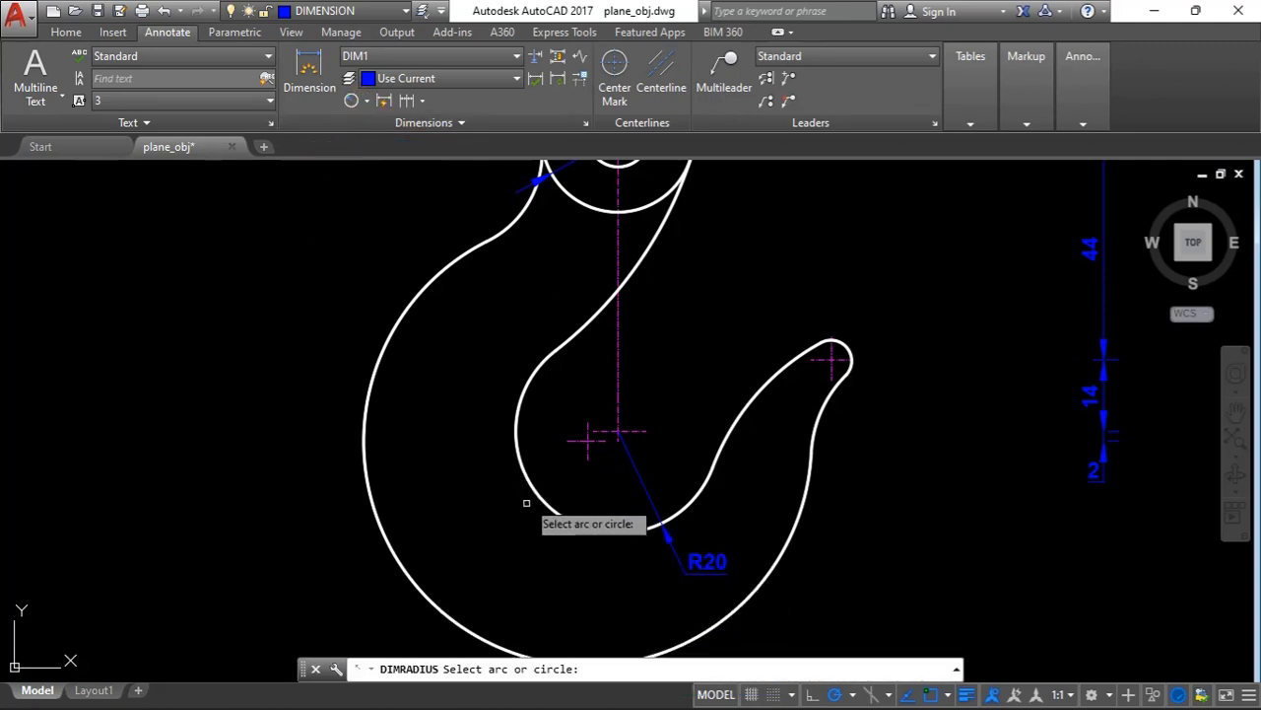
{"action": "left_click", "coordinate": [372, 507]}
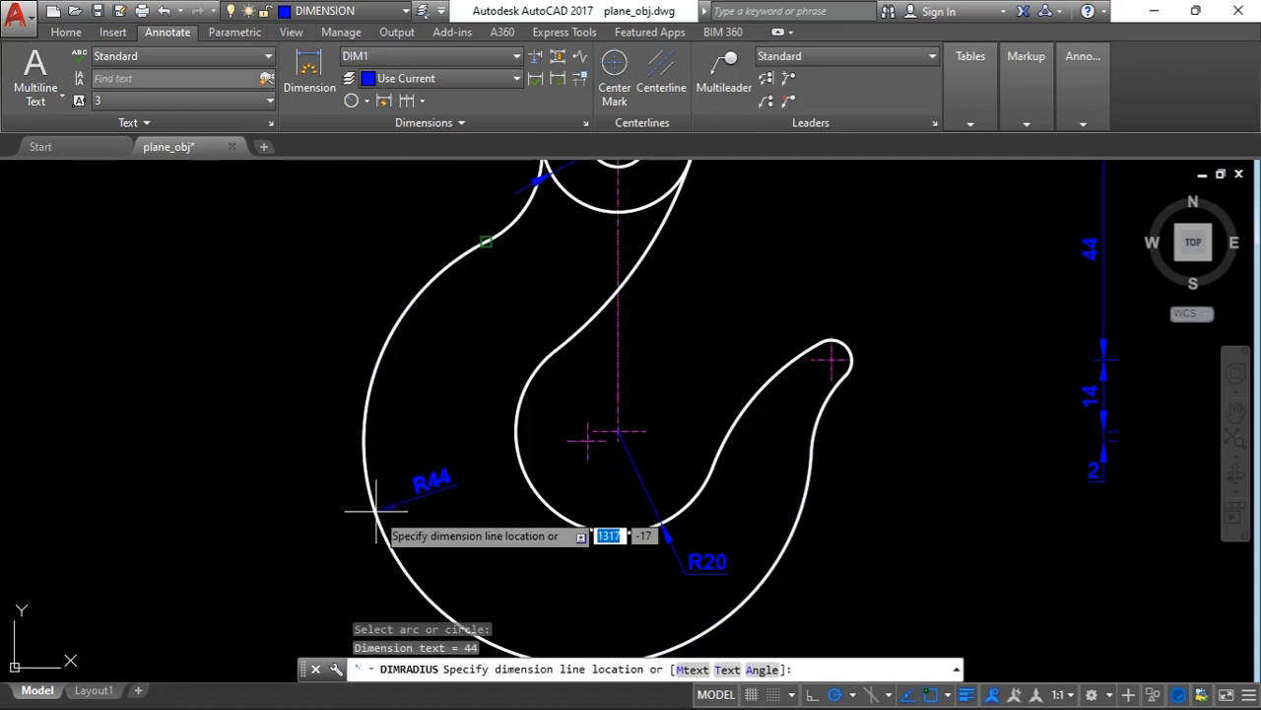
{"action": "left_click", "coordinate": [306, 535]}
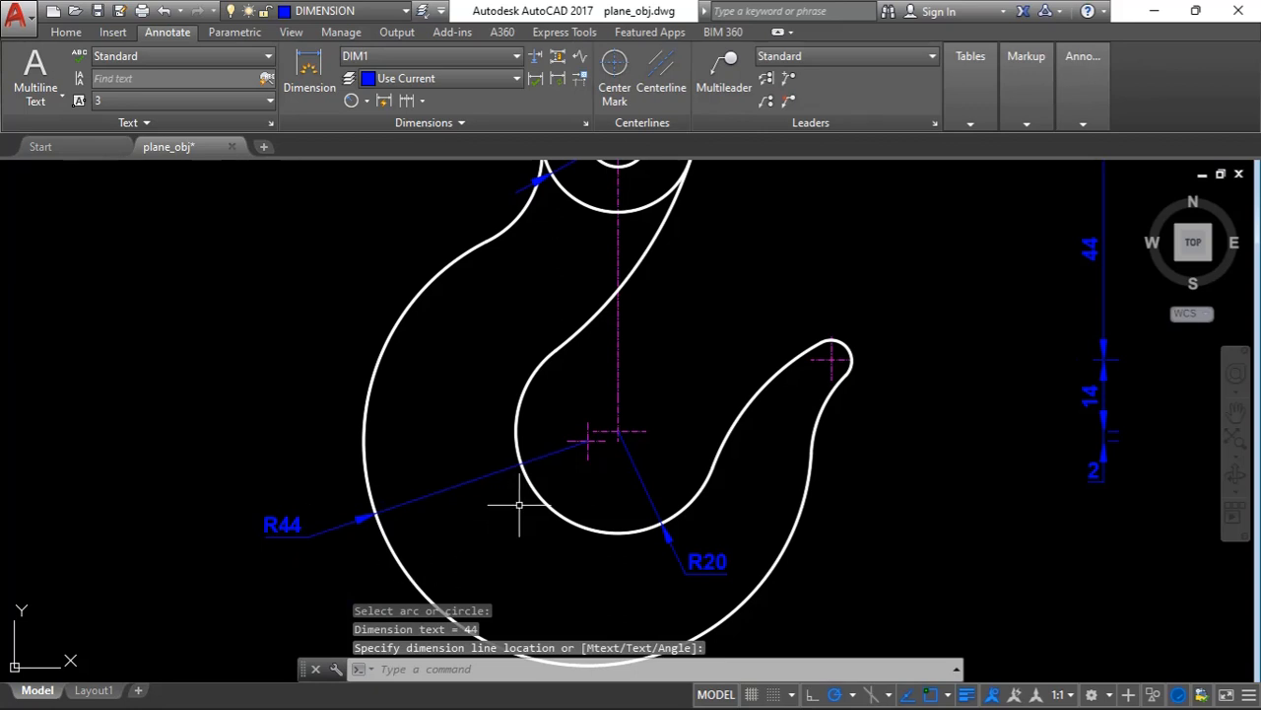
{"action": "left_click", "coordinate": [622, 436]}
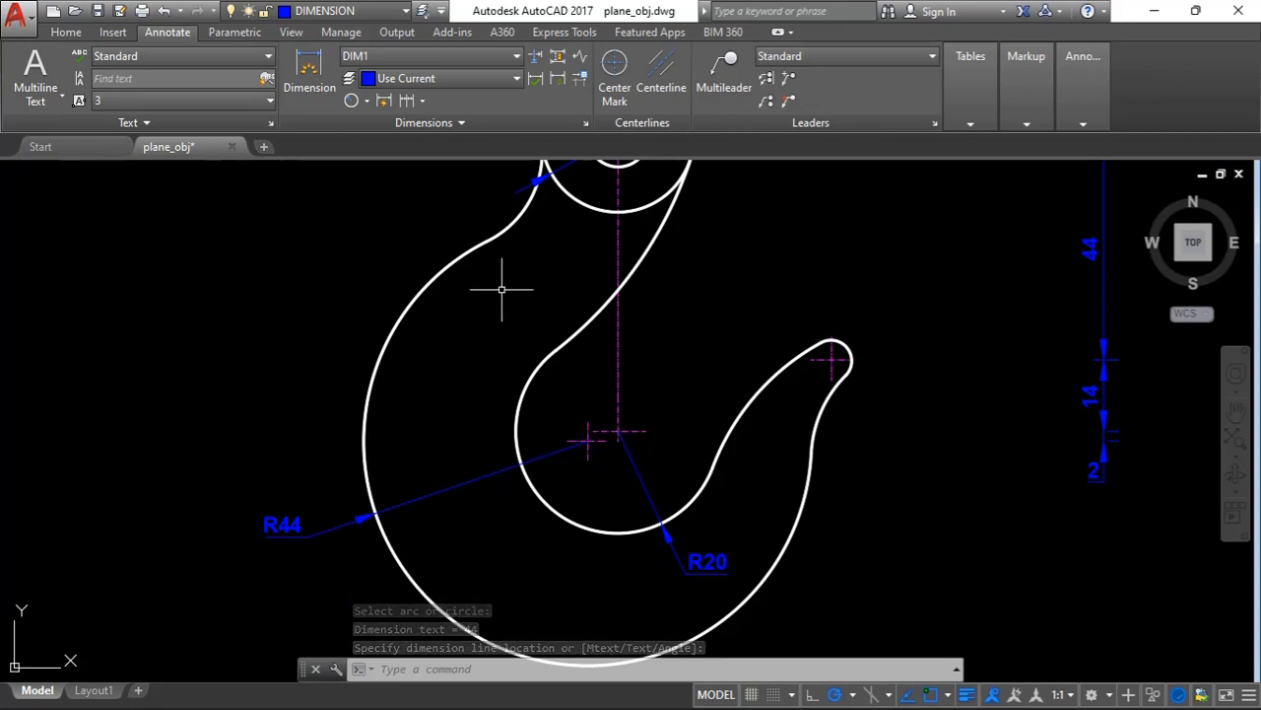
- Add a radius dimension to the inner side arc of the hook's tip, placing its text at the upper left inside the hook opening
{"action": "left_click", "coordinate": [353, 102]}
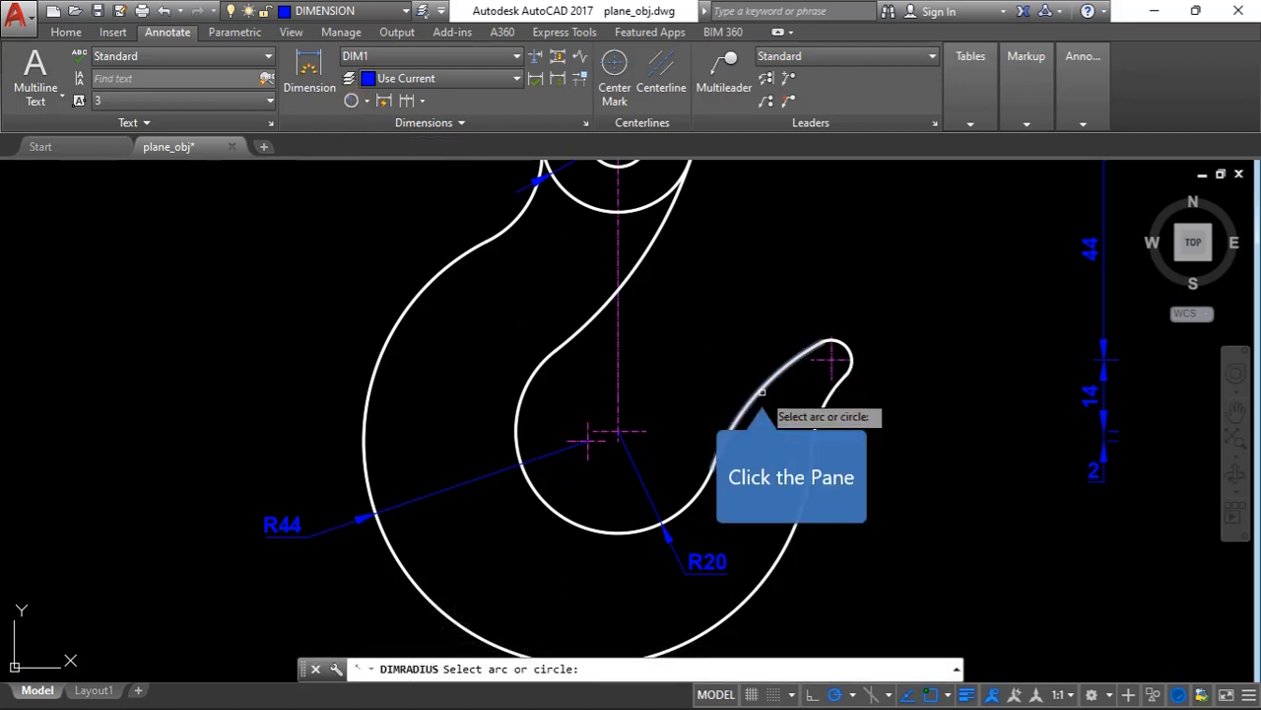
{"action": "left_click", "coordinate": [761, 391]}
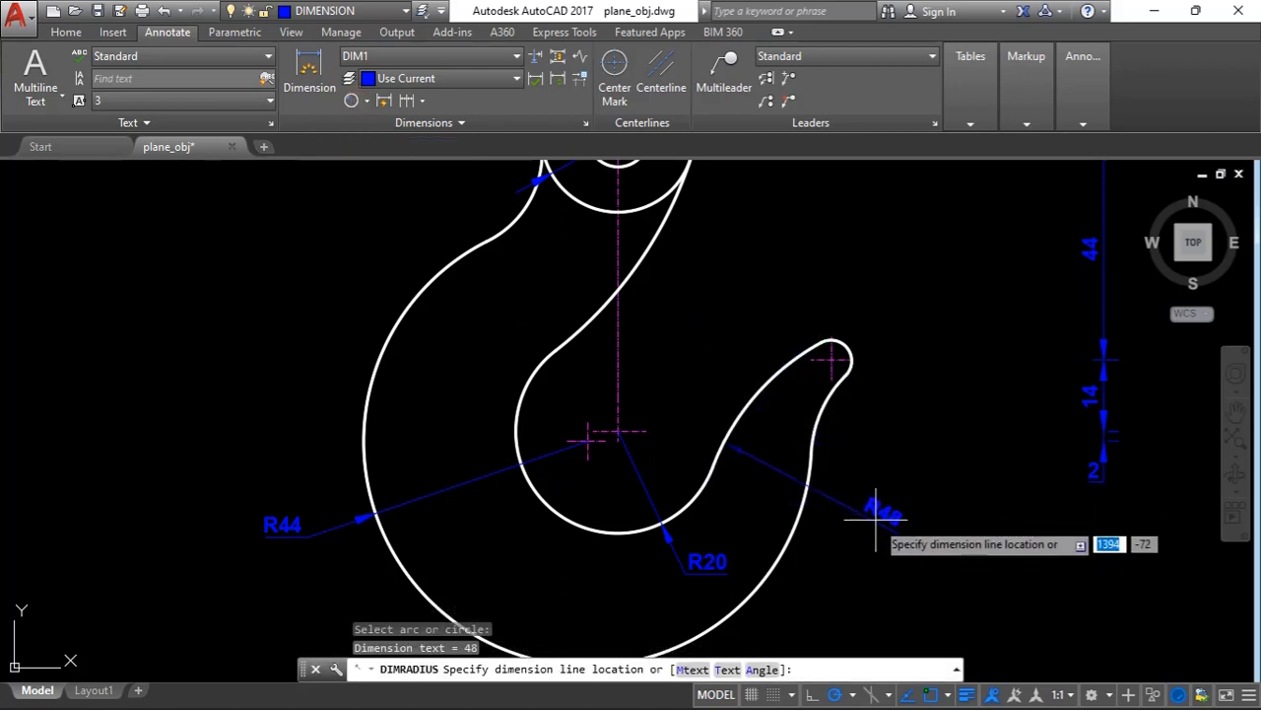
{"action": "left_click", "coordinate": [701, 384]}
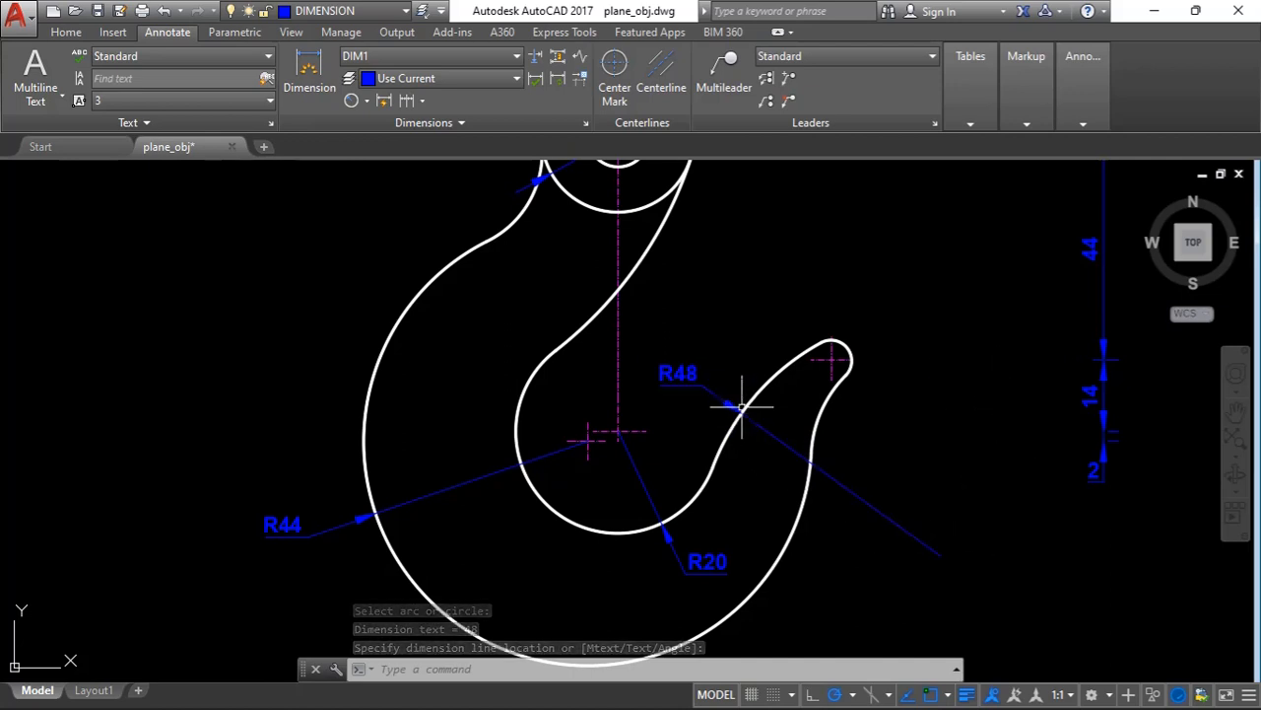
- Add a radius dimension to the short outer side arc just below the hook's tip, placing its text outside to the right
{"action": "left_click", "coordinate": [351, 100]}
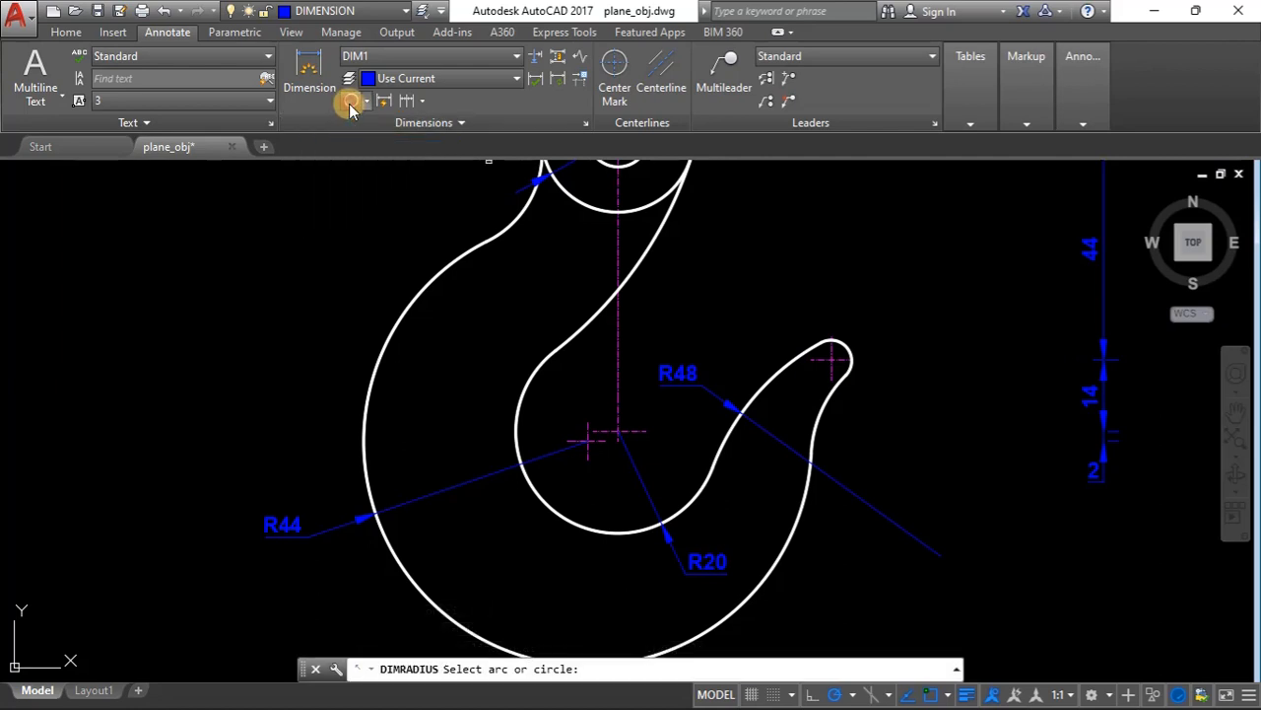
{"action": "left_click", "coordinate": [819, 413]}
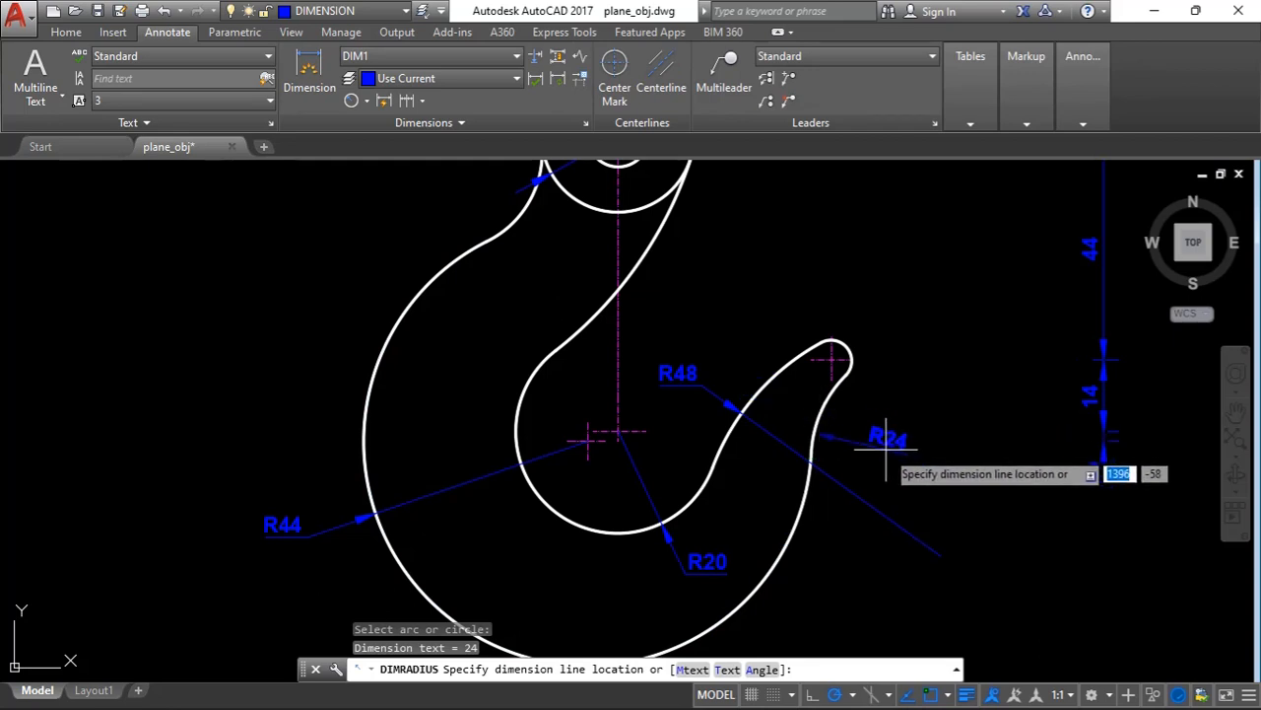
{"action": "left_click", "coordinate": [884, 439]}
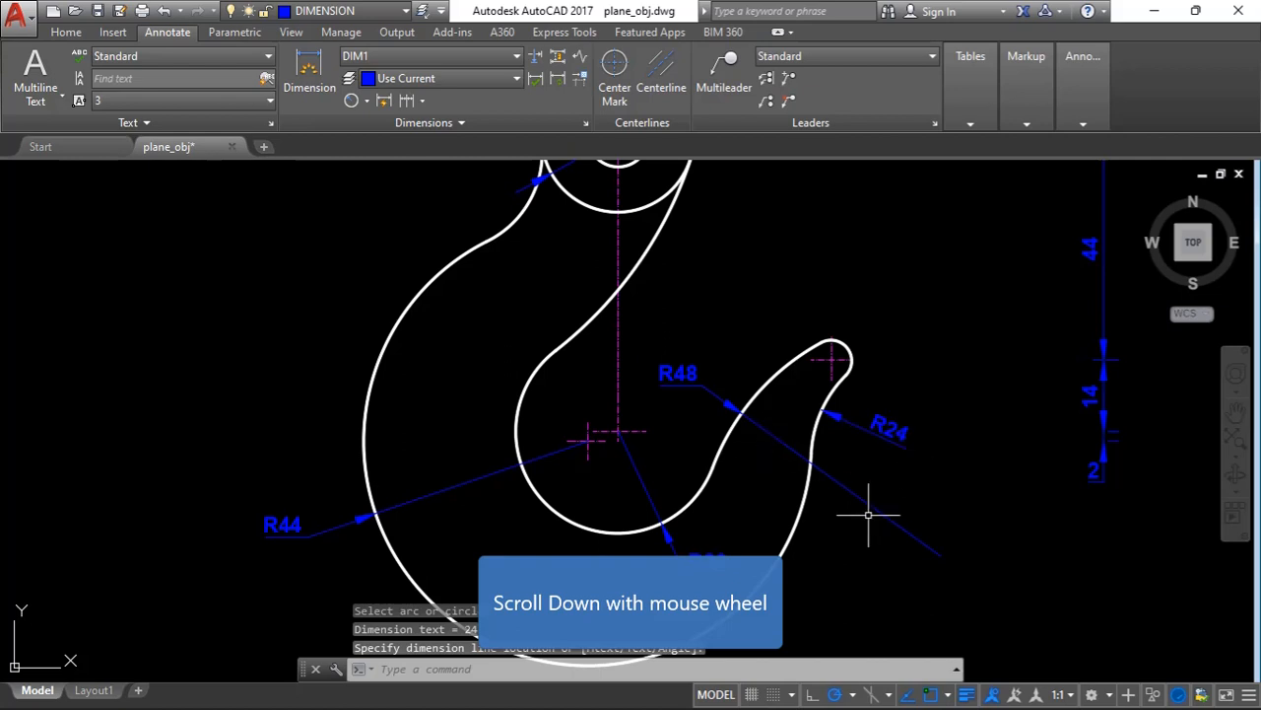
- Add a radius dimension to the small concave arc on the shank's left side below the top circle, placing its text at the upper left
{"action": "scroll", "coordinate": [661, 332], "scroll_direction": "down", "scroll_amount": 3}
{"action": "scroll", "coordinate": [484, 164], "scroll_direction": "up", "scroll_amount": 5}
{"action": "left_click", "coordinate": [351, 99]}
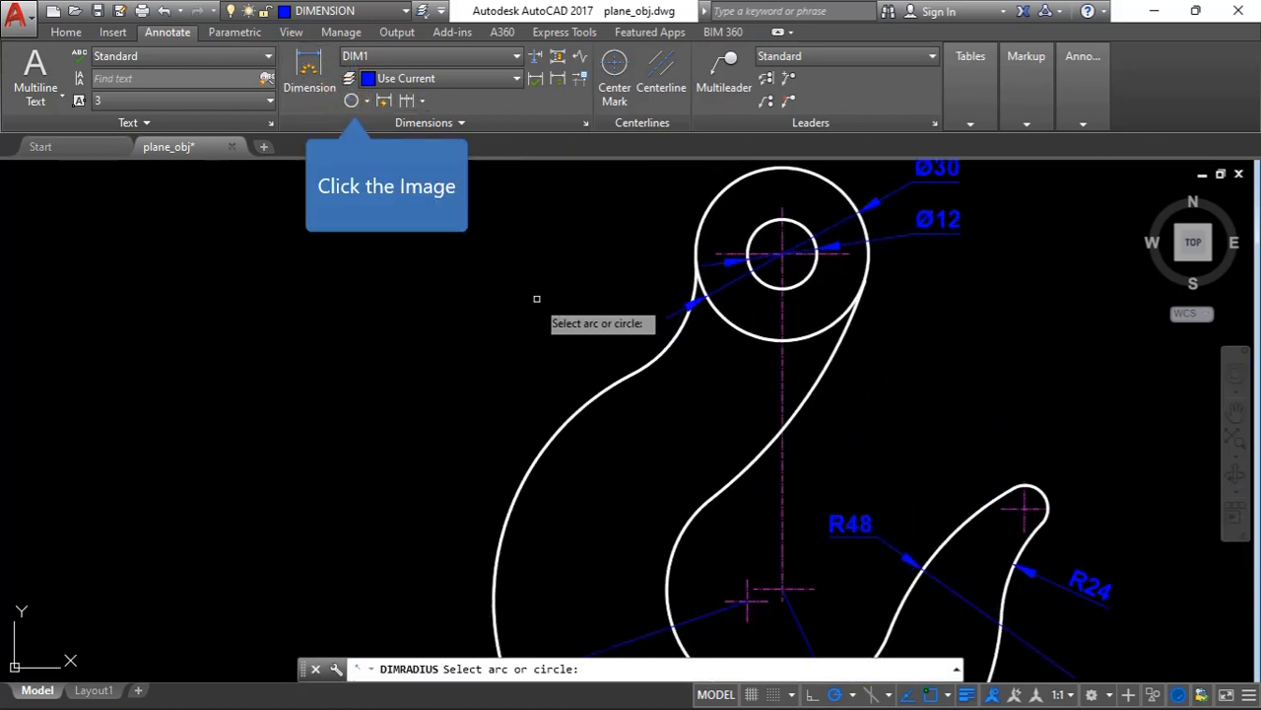
{"action": "left_click", "coordinate": [667, 345]}
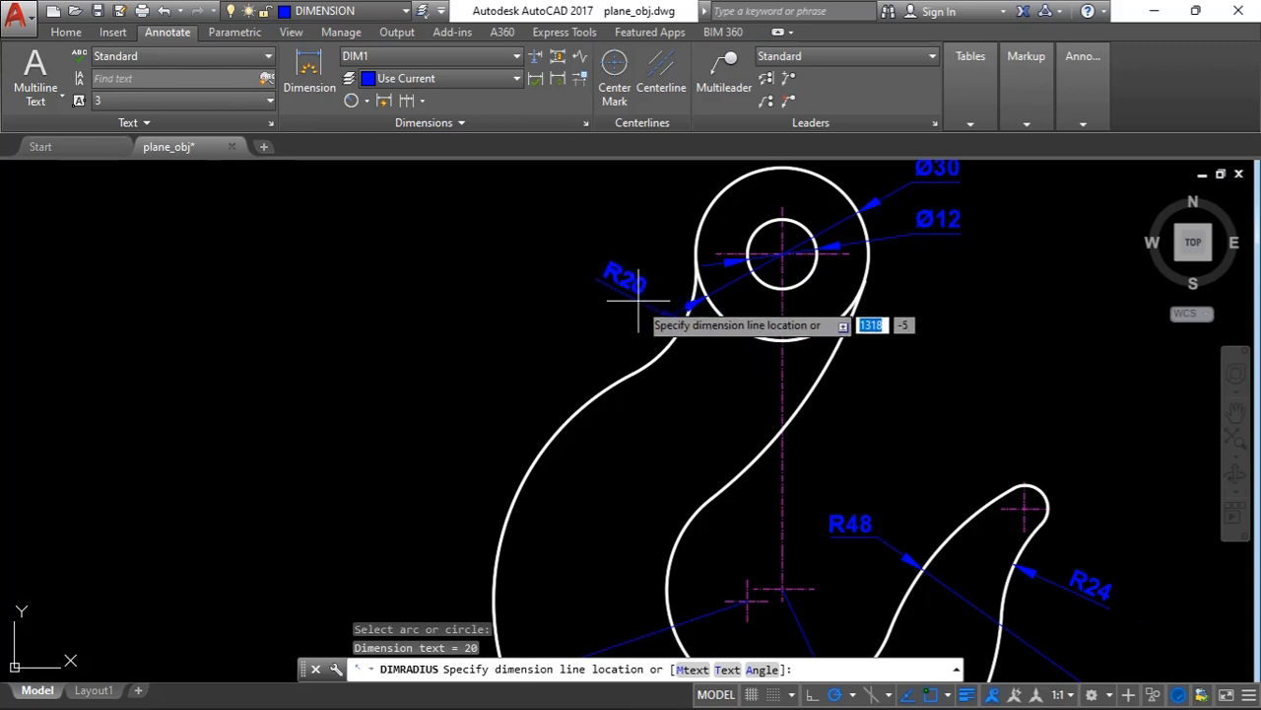
{"action": "left_click", "coordinate": [632, 308]}
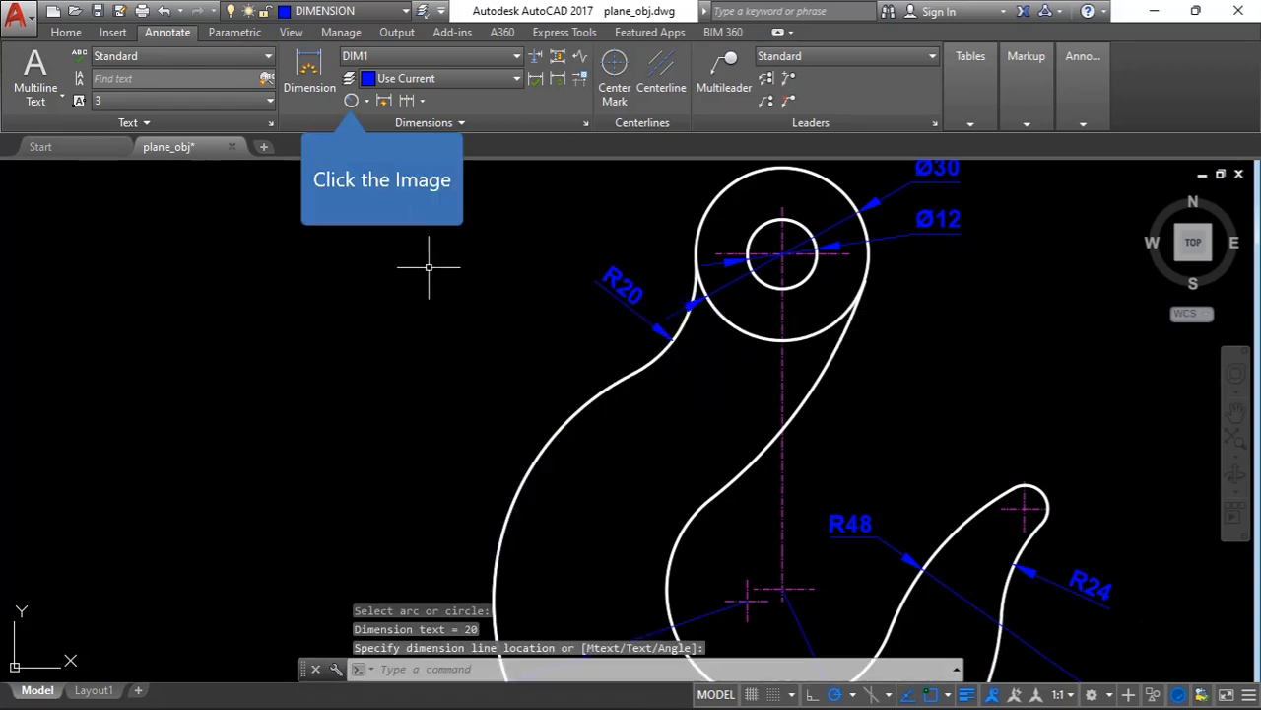
- Add a radius dimension to the long arc on the shank's right side, placing its text inside the shank at the upper left
{"action": "left_click", "coordinate": [355, 101]}
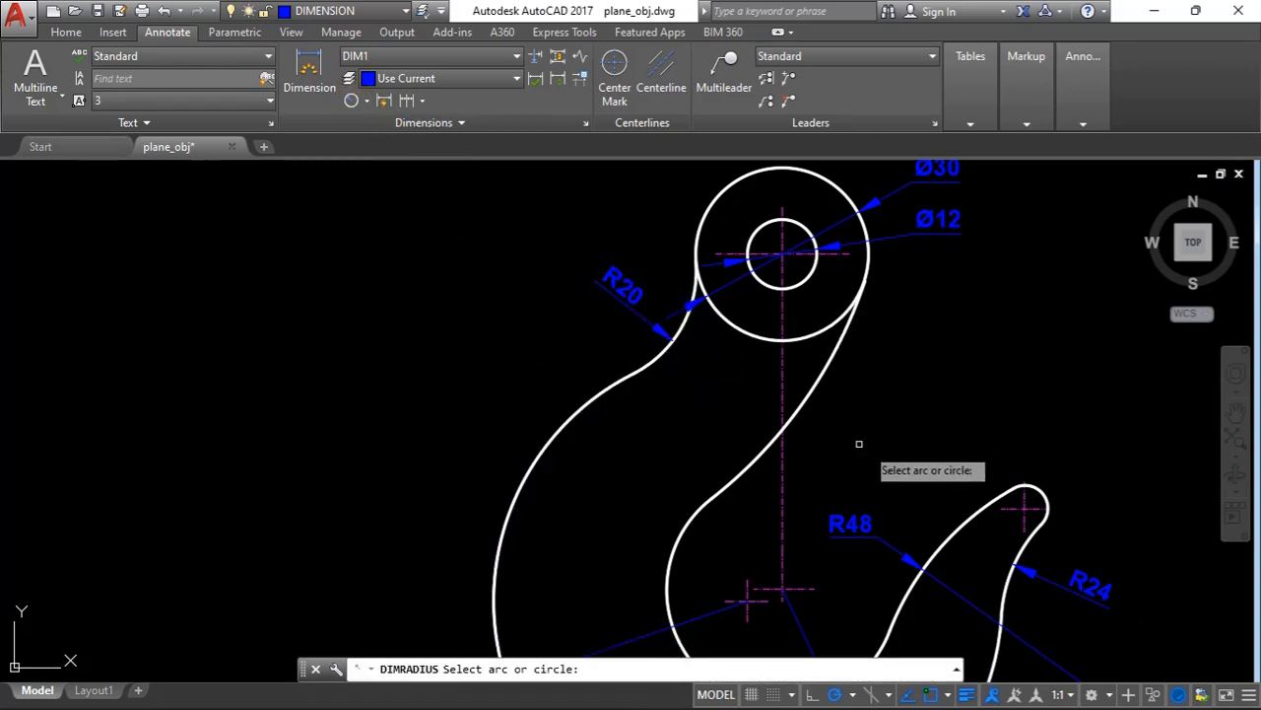
{"action": "left_click", "coordinate": [803, 404]}
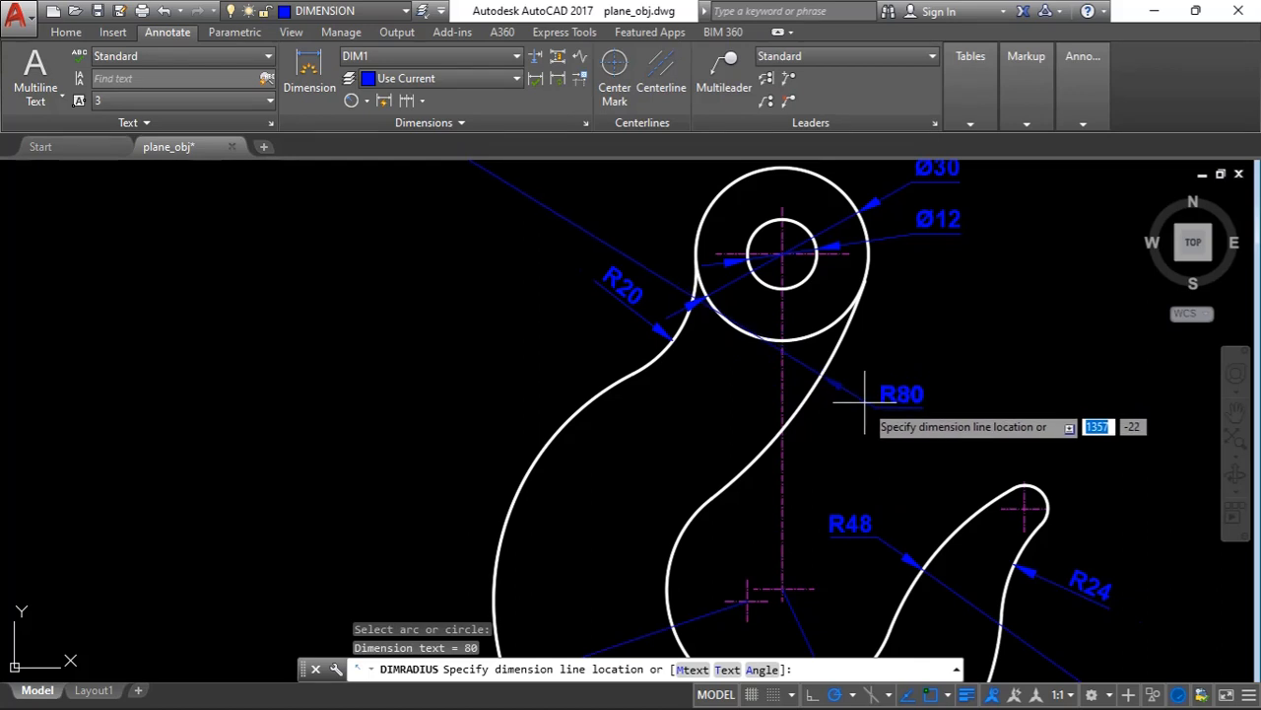
{"action": "scroll", "coordinate": [849, 434], "scroll_direction": "down", "scroll_amount": 2}
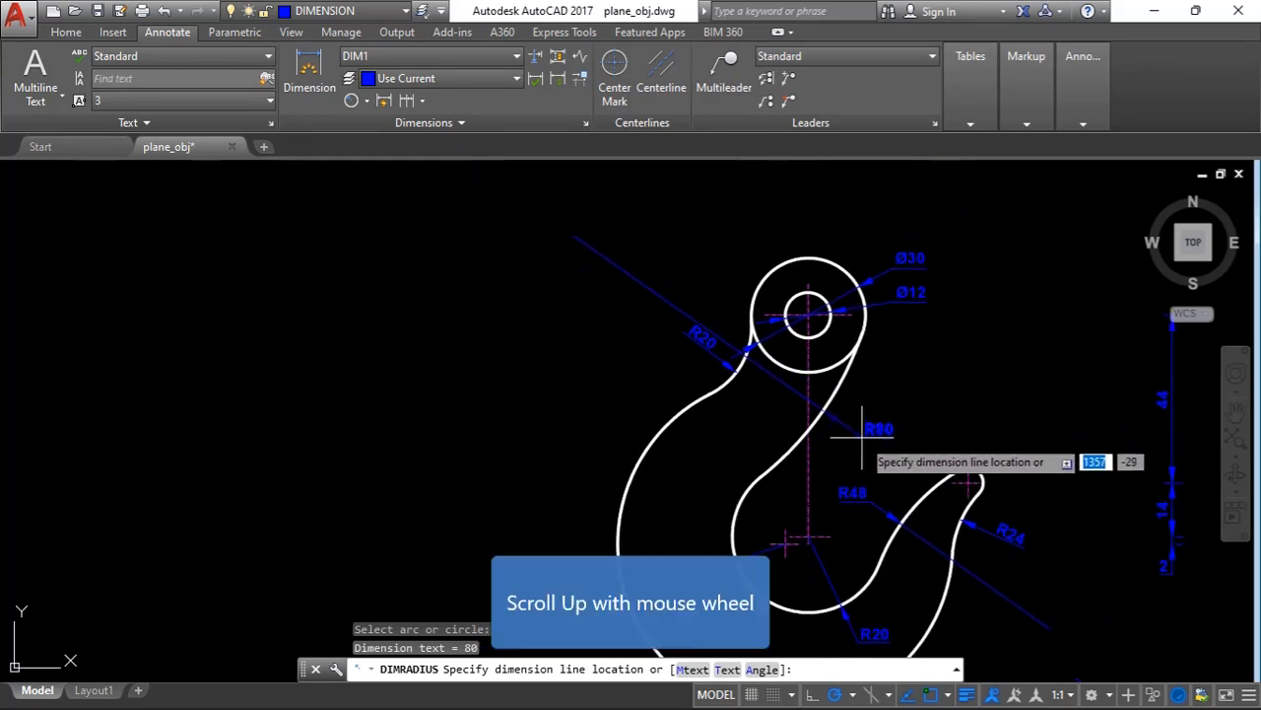
{"action": "scroll", "coordinate": [760, 423], "scroll_direction": "up", "scroll_amount": 2}
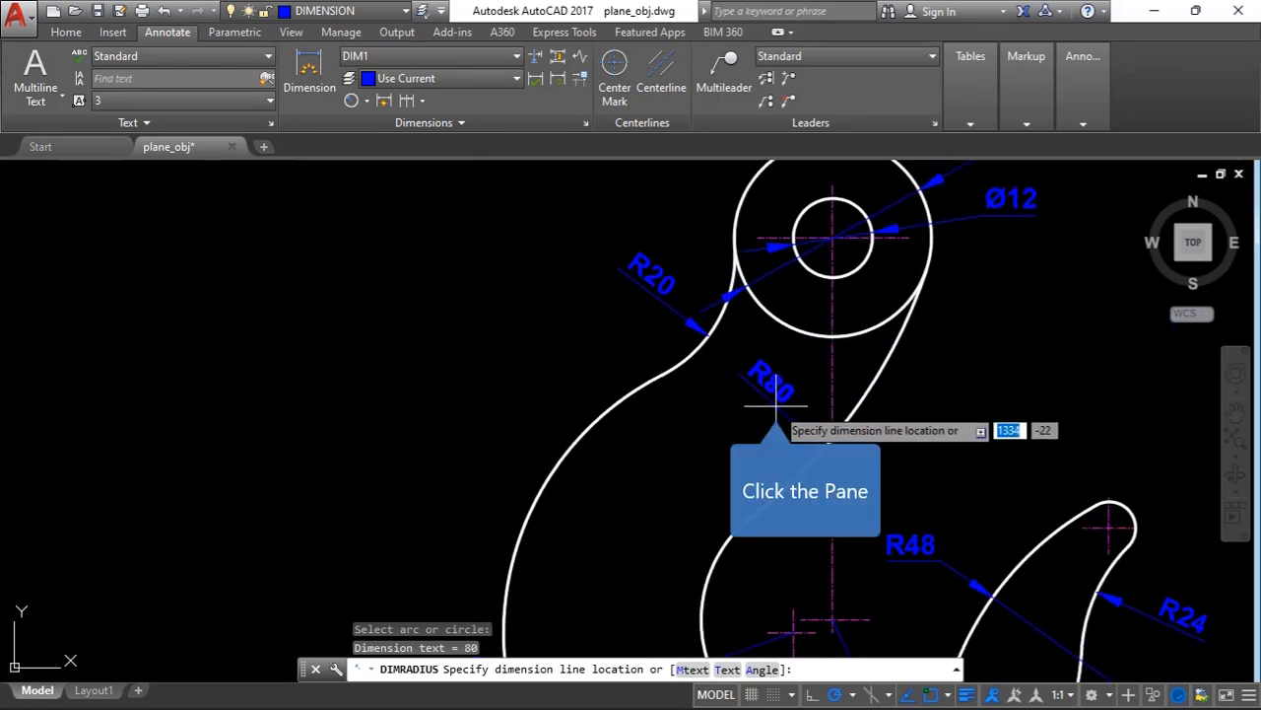
{"action": "left_click", "coordinate": [776, 405]}
- Add a radius dimension to the rounded end of the hook's tip, placing its text outside at the upper right
{"action": "scroll", "coordinate": [630, 379], "scroll_direction": "down", "scroll_amount": 3}
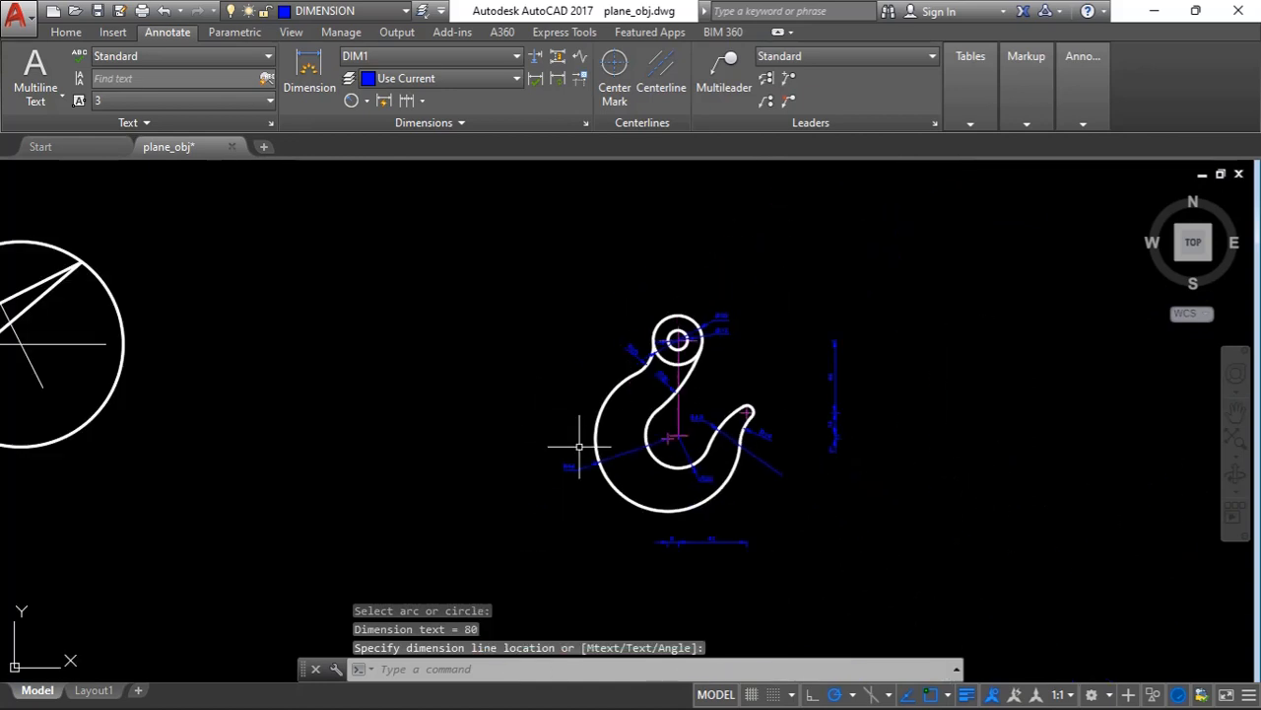
{"action": "scroll", "coordinate": [641, 474], "scroll_direction": "up", "scroll_amount": 3}
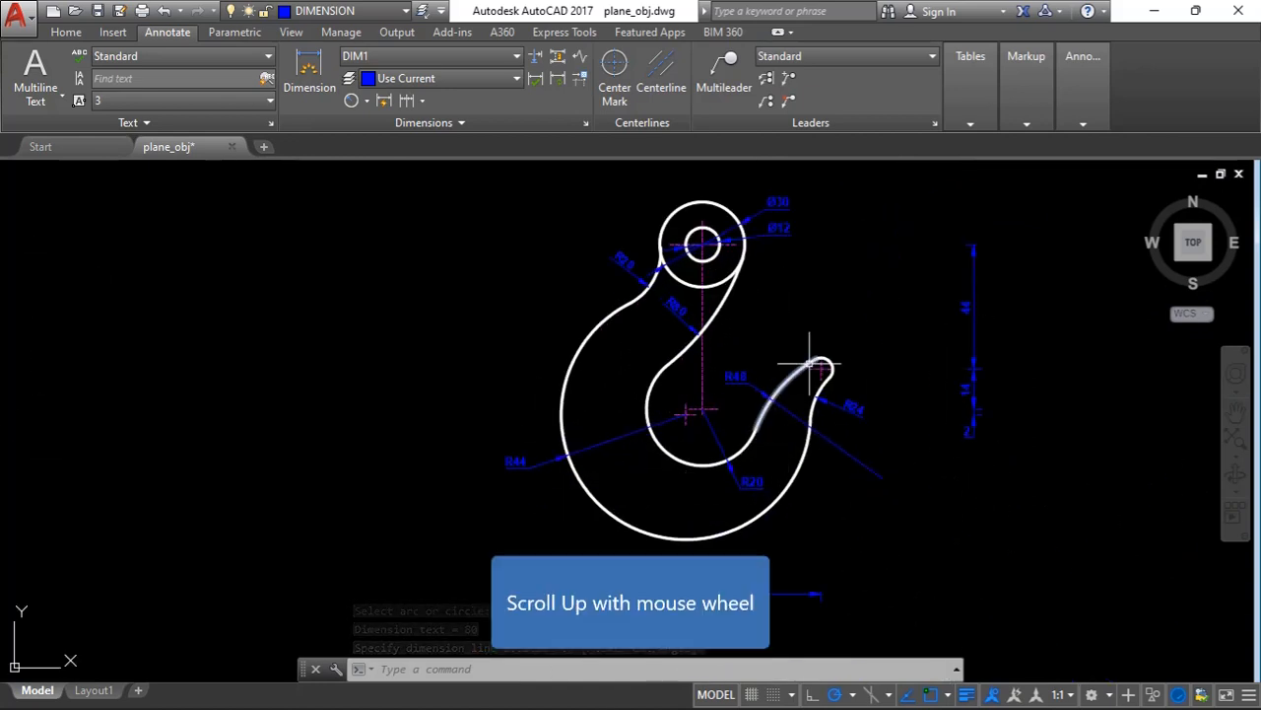
{"action": "scroll", "coordinate": [824, 372], "scroll_direction": "up", "scroll_amount": 3}
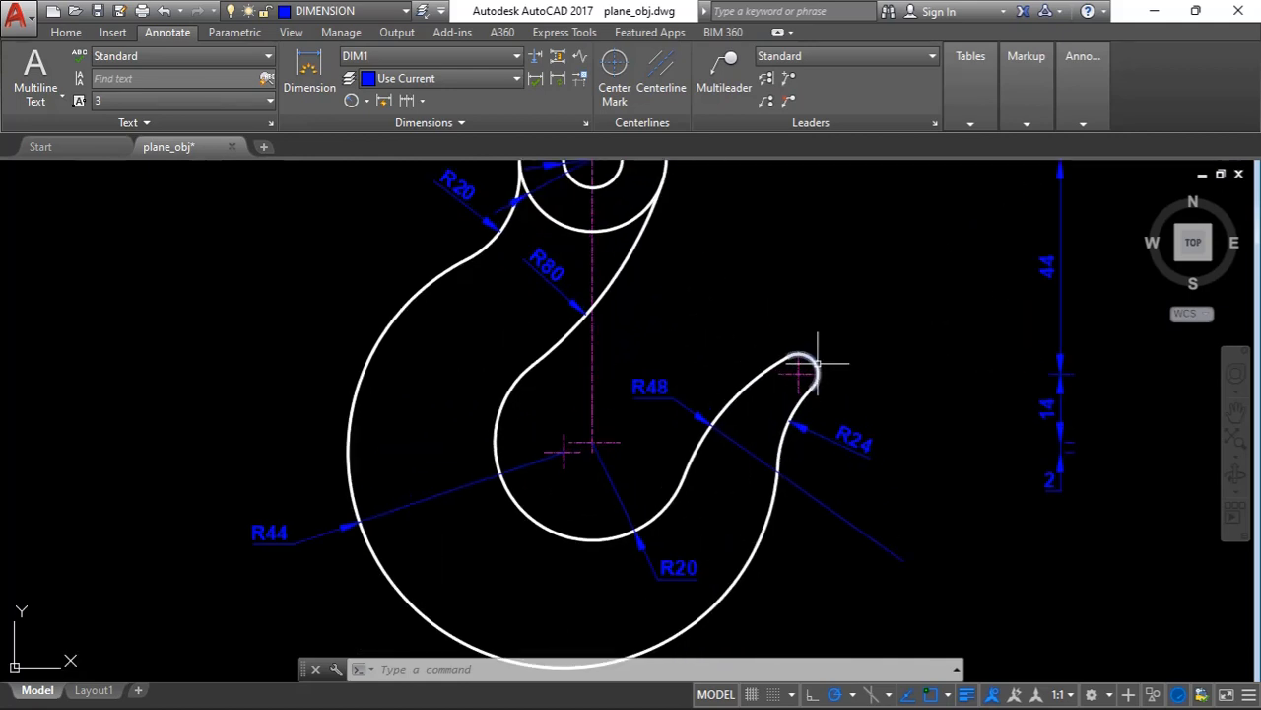
{"action": "left_click", "coordinate": [351, 99]}
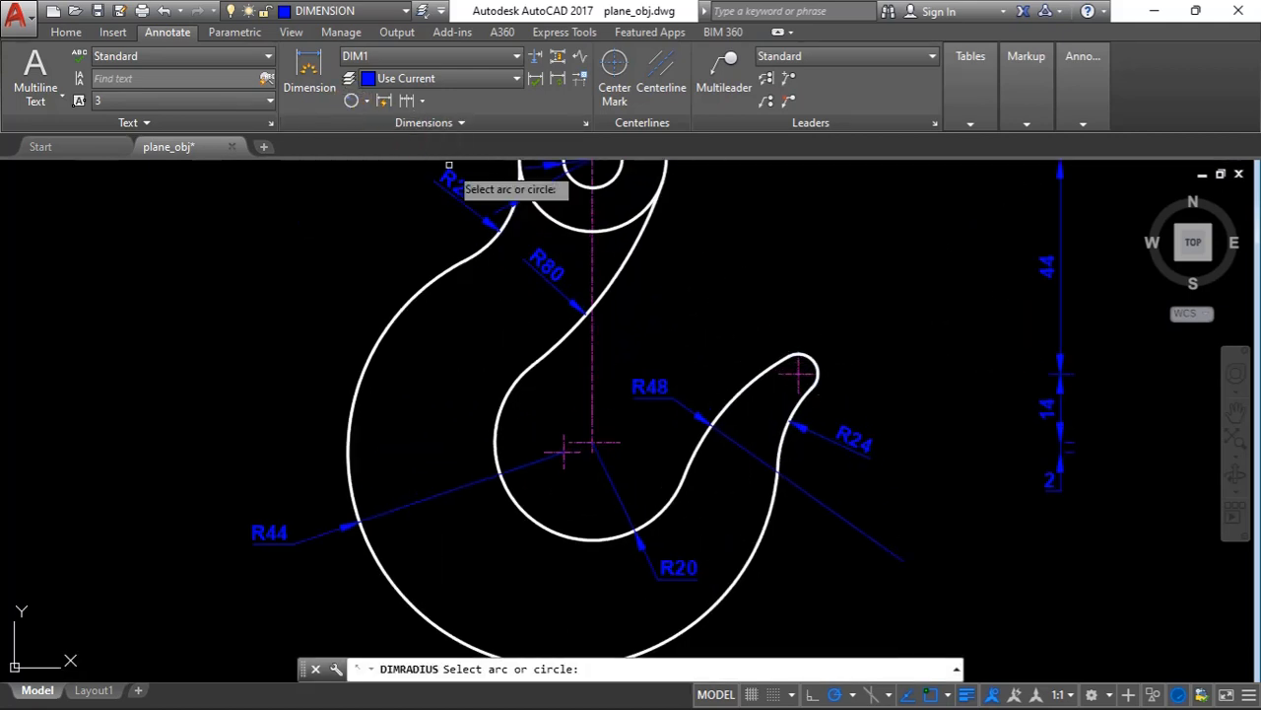
{"action": "left_click", "coordinate": [800, 369]}
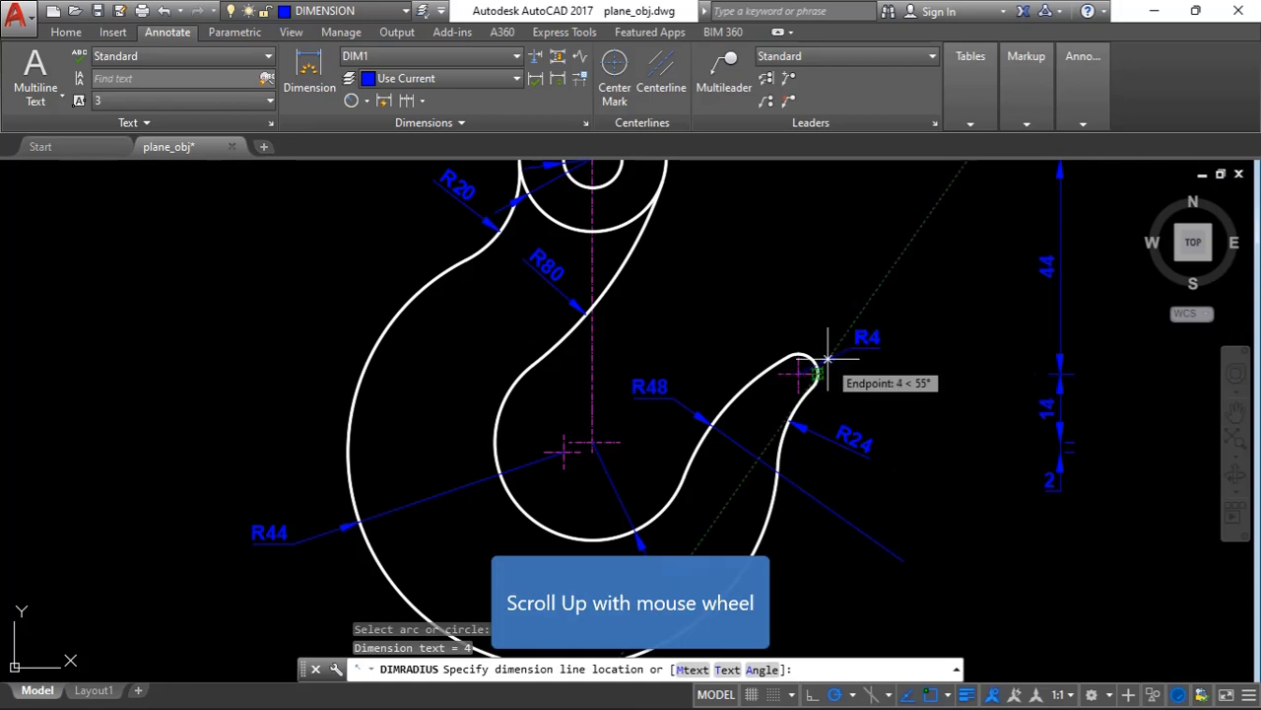
{"action": "scroll", "coordinate": [833, 360], "scroll_direction": "up", "scroll_amount": 3}
{"action": "scroll", "coordinate": [833, 361], "scroll_direction": "up", "scroll_amount": 1}
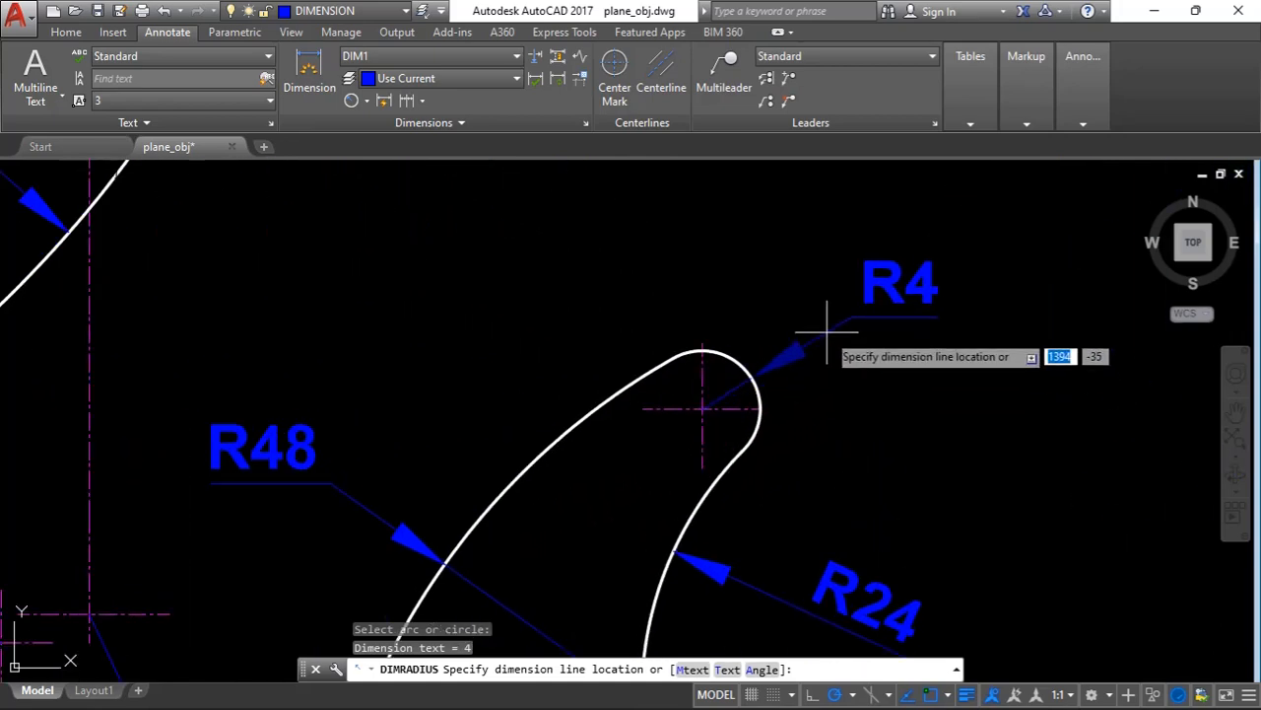
{"action": "left_click", "coordinate": [827, 332]}
- Turn on Clean Screen and review the complete set of dimensions on the hook
{"action": "scroll", "coordinate": [844, 423], "scroll_direction": "down", "scroll_amount": 3}
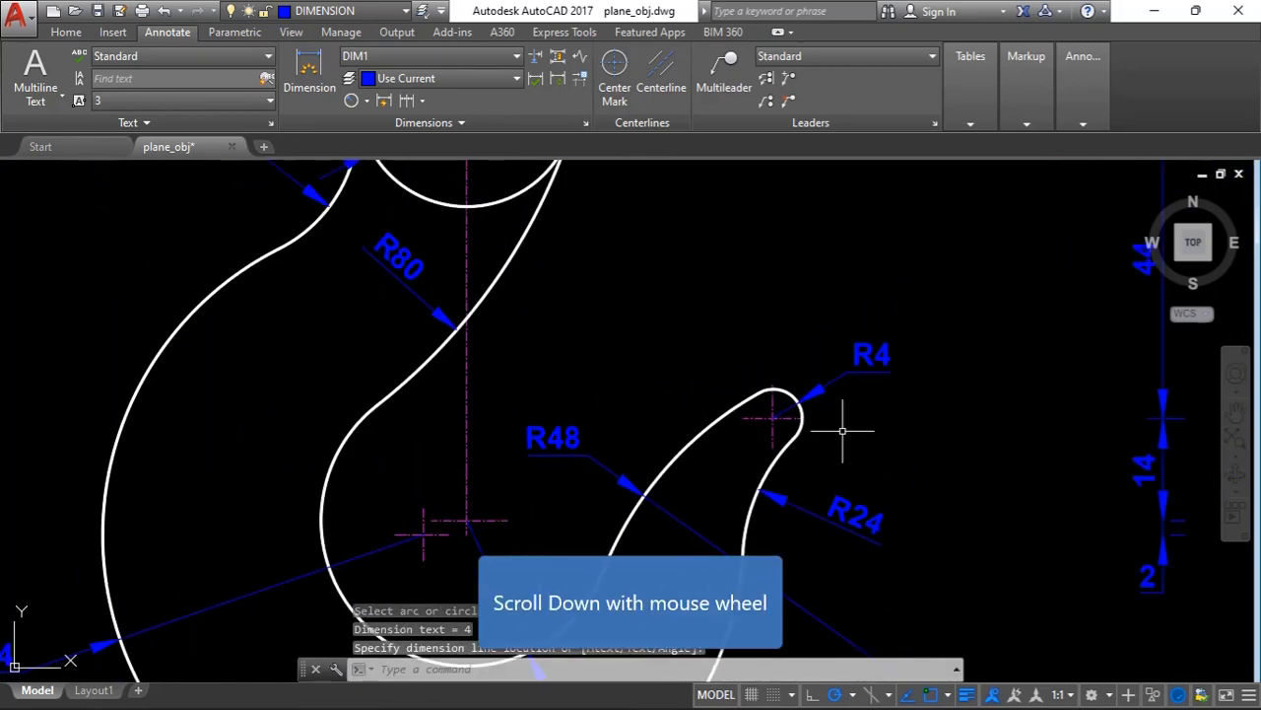
{"action": "scroll", "coordinate": [851, 437], "scroll_direction": "down", "scroll_amount": 1}
{"action": "scroll", "coordinate": [851, 437], "scroll_direction": "down", "scroll_amount": 2}
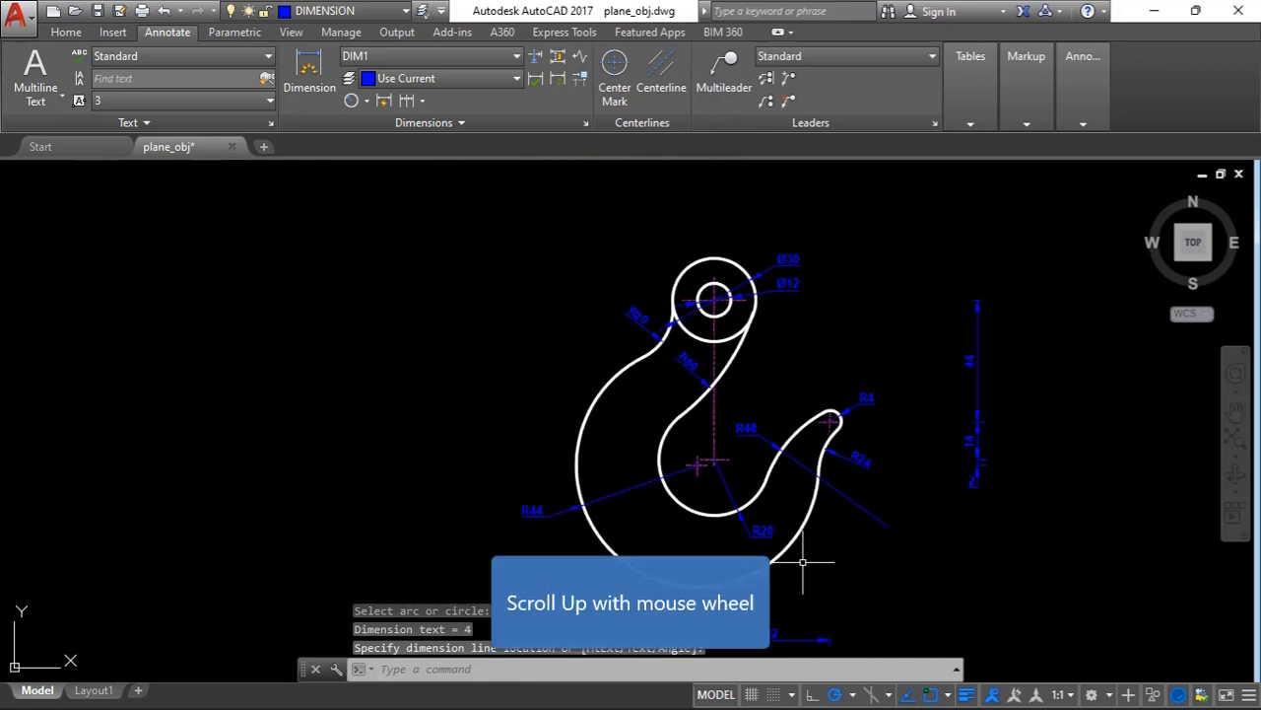
{"action": "scroll", "coordinate": [740, 428], "scroll_direction": "down", "scroll_amount": 1}
{"action": "scroll", "coordinate": [703, 414], "scroll_direction": "up", "scroll_amount": 1}
{"action": "scroll", "coordinate": [797, 437], "scroll_direction": "down", "scroll_amount": 1}
{"action": "scroll", "coordinate": [808, 361], "scroll_direction": "down", "scroll_amount": 1}
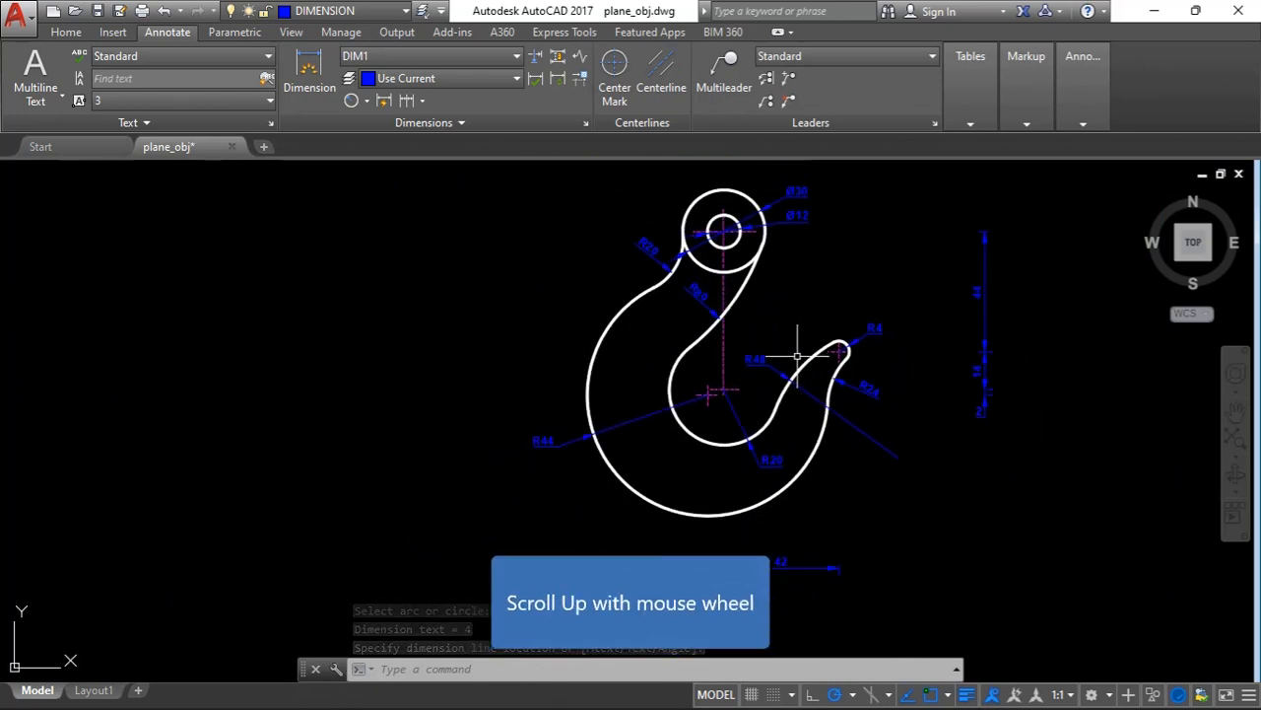
{"action": "scroll", "coordinate": [862, 294], "scroll_direction": "up", "scroll_amount": 3}
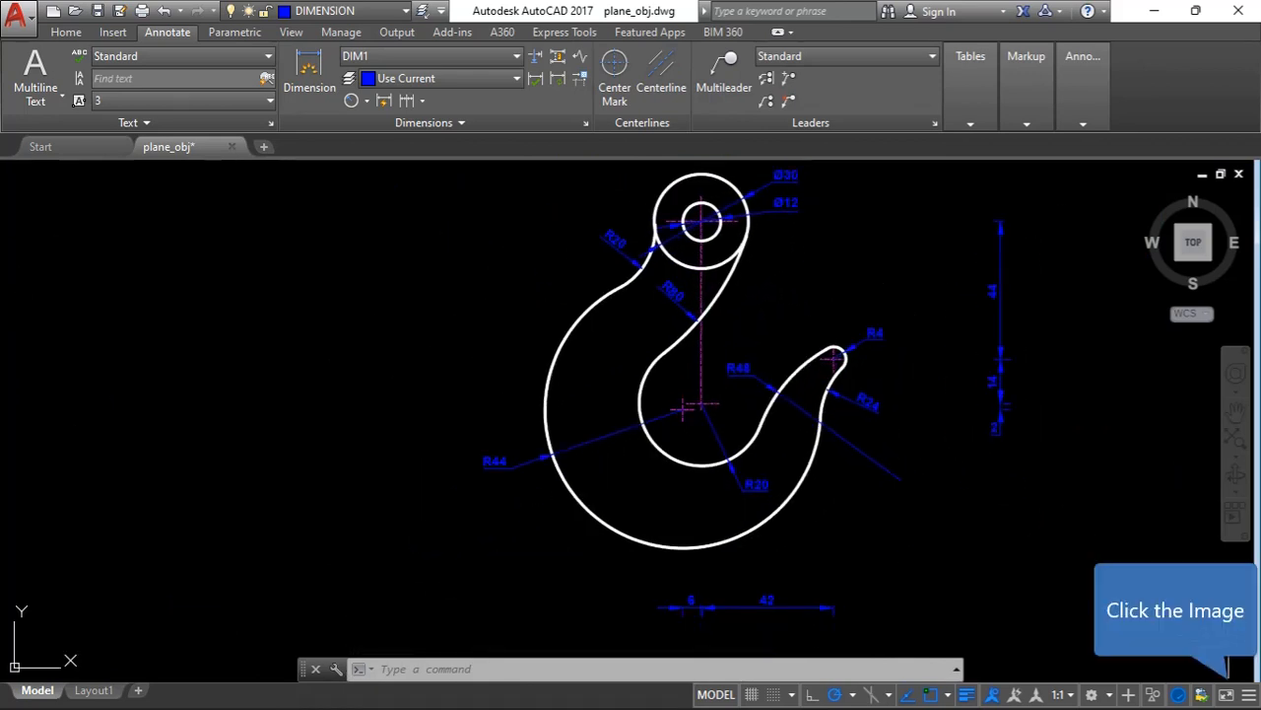
{"action": "left_click", "coordinate": [1228, 696]}
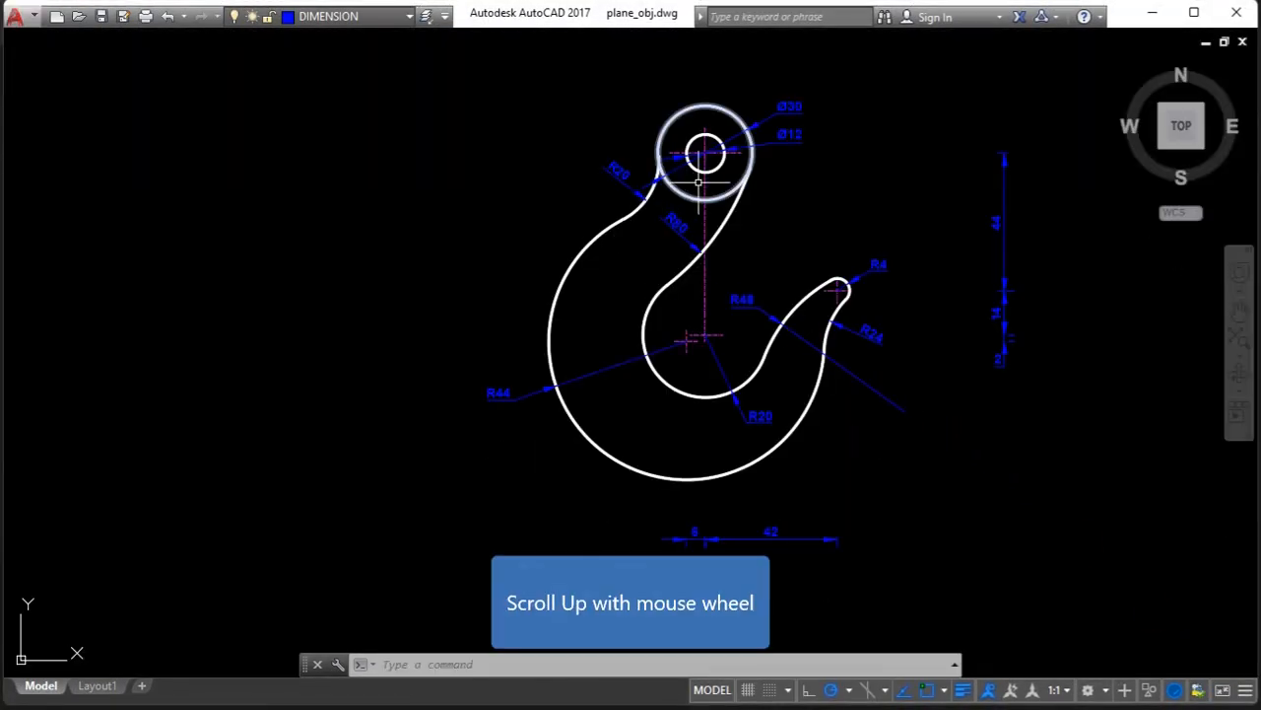
{"action": "scroll", "coordinate": [786, 198], "scroll_direction": "up", "scroll_amount": 1}
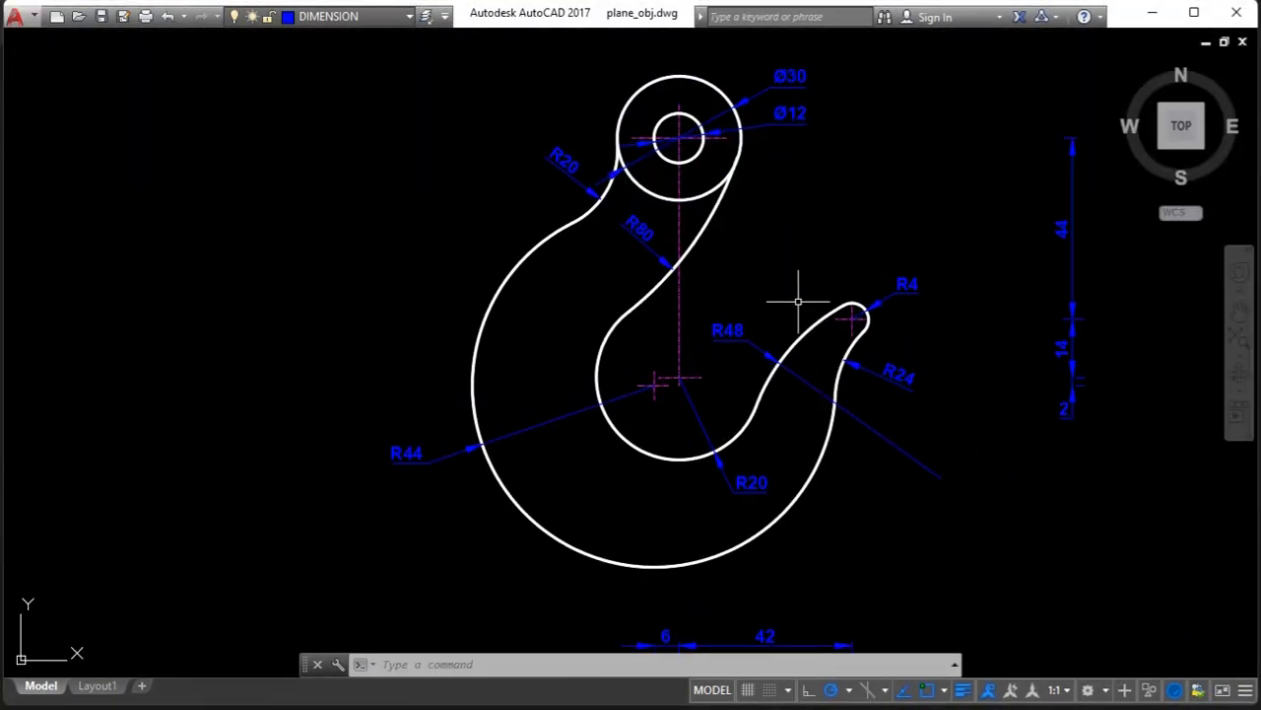